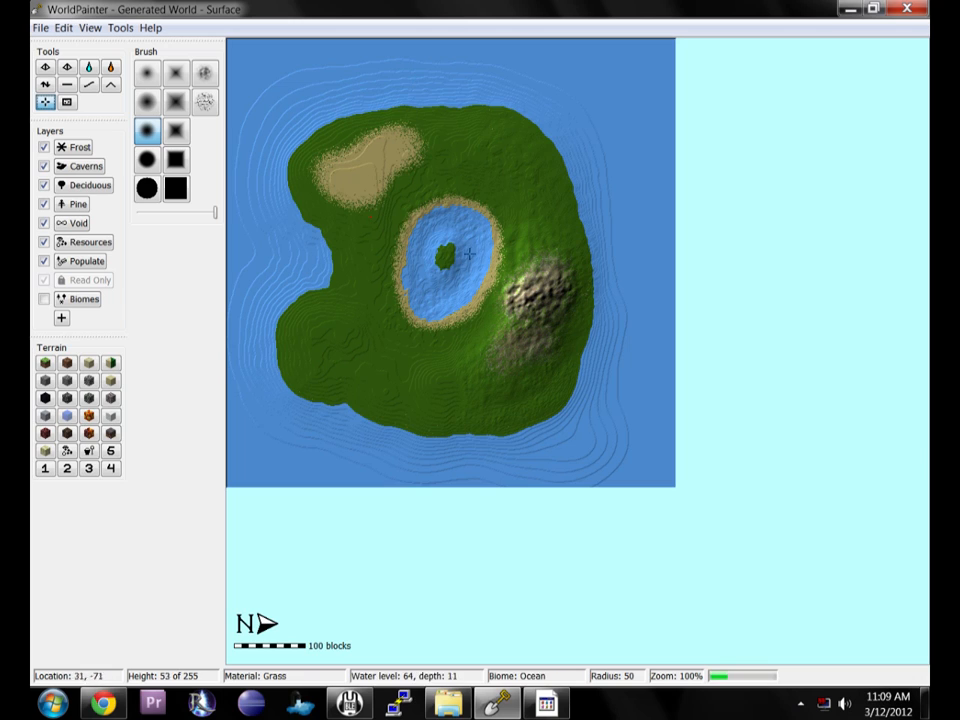
Flatten the existing island down to sea level with the Flatten tool at radius 196.
{"action": "left_click", "coordinate": [67, 86]}
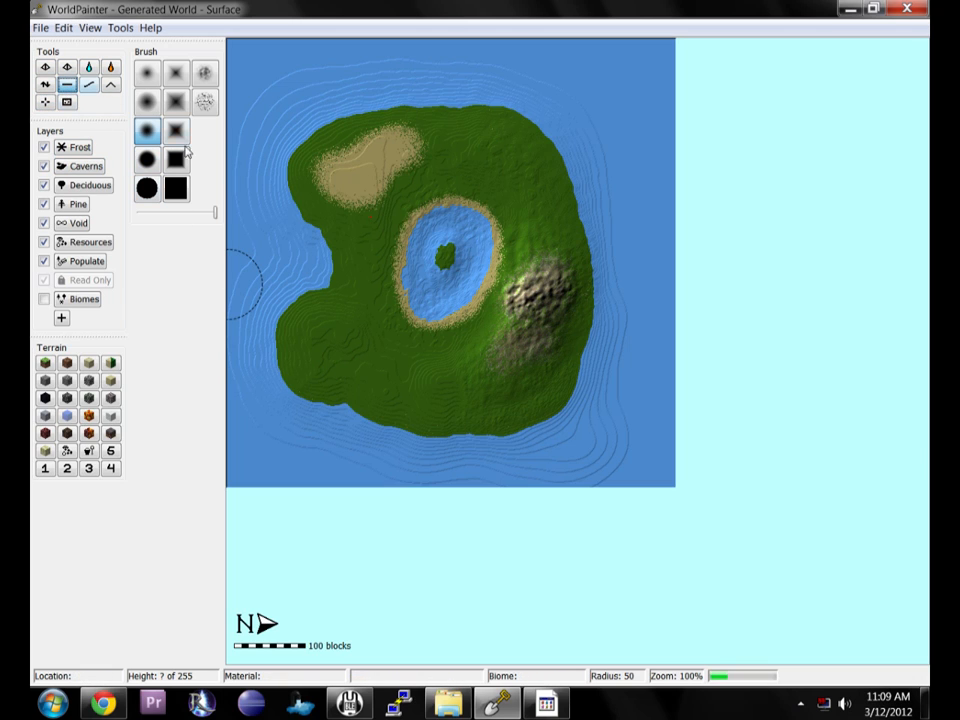
{"action": "scroll", "coordinate": [257, 171], "scroll_direction": "up", "scroll_amount": 10}
{"action": "mouse_move", "coordinate": [590, 202]}
{"action": "left_mouse_down"}
{"action": "mouse_move", "coordinate": [581, 120]}
{"action": "mouse_move", "coordinate": [587, 163]}
{"action": "mouse_move", "coordinate": [644, 161]}
{"action": "mouse_move", "coordinate": [643, 411]}
{"action": "mouse_move", "coordinate": [525, 429]}
{"action": "mouse_move", "coordinate": [270, 377]}
{"action": "mouse_move", "coordinate": [497, 326]}
{"action": "mouse_move", "coordinate": [431, 266]}
{"action": "mouse_move", "coordinate": [300, 197]}
{"action": "mouse_move", "coordinate": [416, 178]}
{"action": "mouse_move", "coordinate": [423, 91]}
{"action": "mouse_move", "coordinate": [291, 92]}
{"action": "mouse_move", "coordinate": [234, 165]}
{"action": "mouse_move", "coordinate": [377, 186]}
{"action": "mouse_move", "coordinate": [651, 254]}
{"action": "left_mouse_up"}
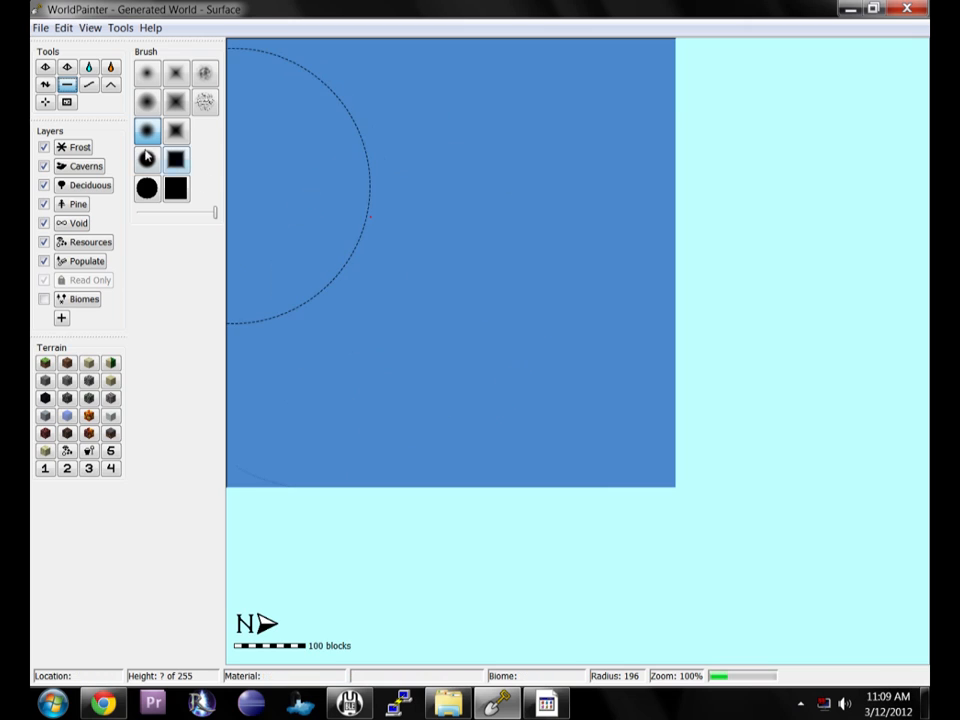
Raise three small islands with the height tool and the Spike Circle brush at radius 72.
{"action": "left_click", "coordinate": [44, 84]}
{"action": "scroll", "coordinate": [346, 340], "scroll_direction": "down", "scroll_amount": 7}
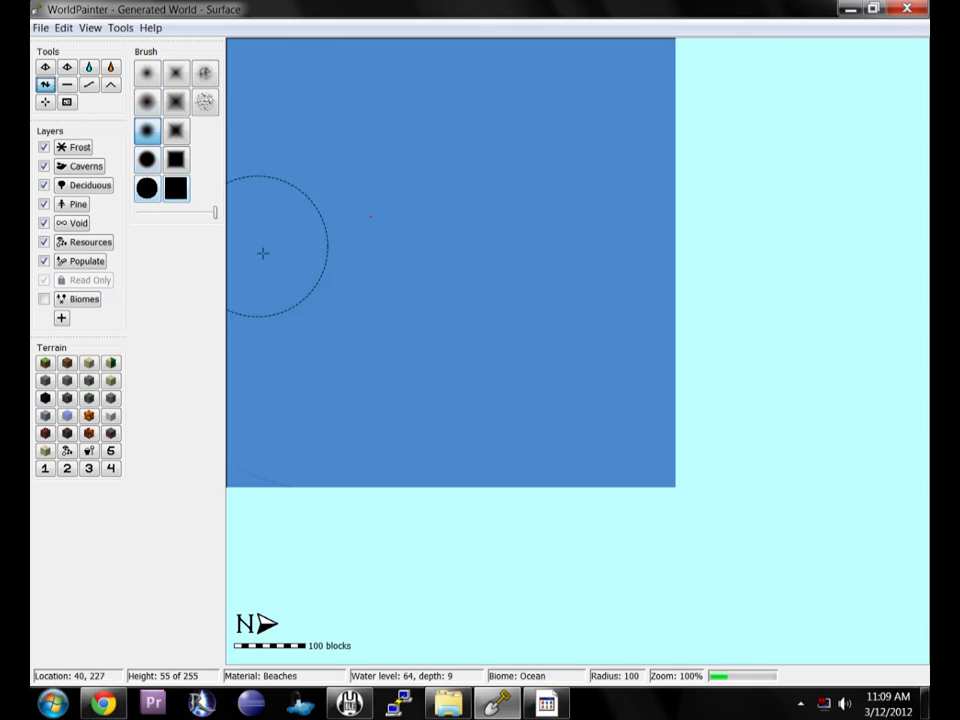
{"action": "left_click", "coordinate": [149, 76]}
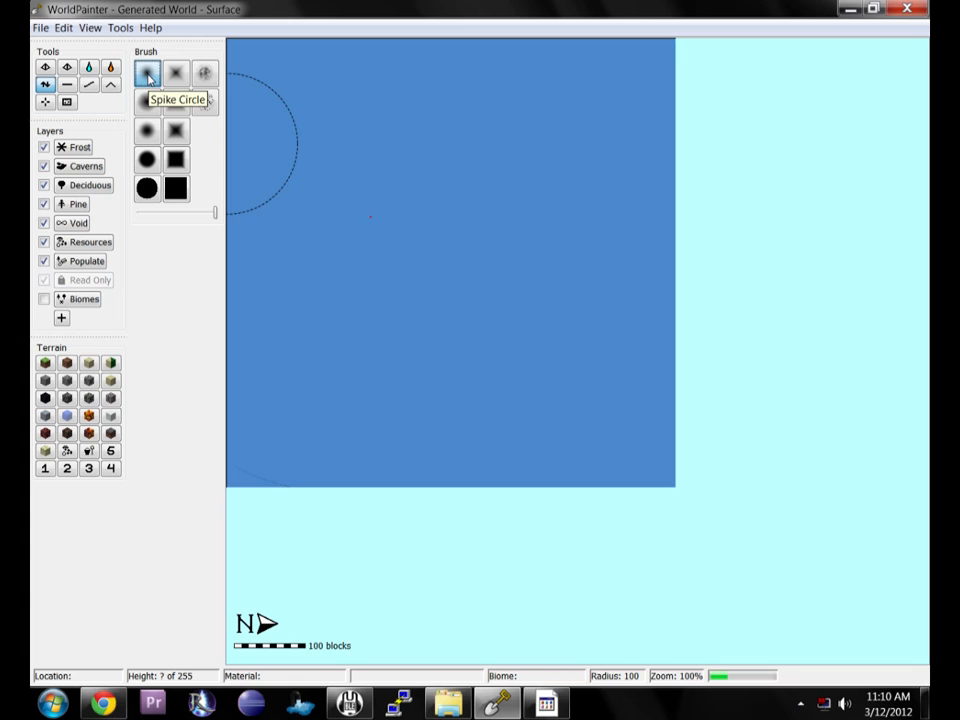
{"action": "scroll", "coordinate": [403, 285], "scroll_direction": "down", "scroll_amount": 3}
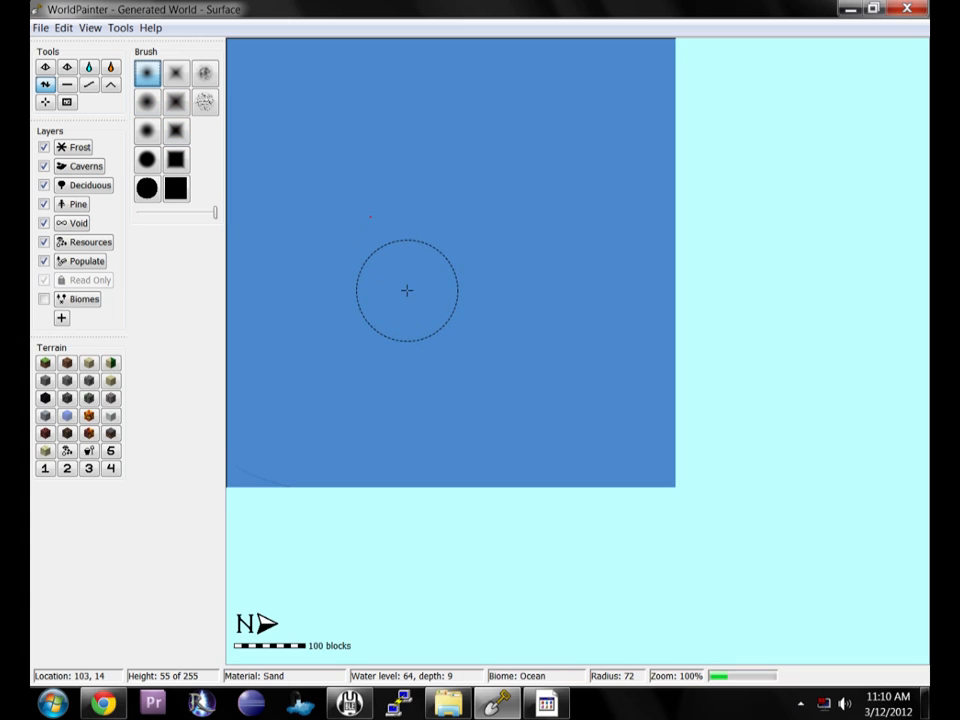
{"action": "left_click_drag", "start_coordinate": [407, 290], "coordinate": [407, 290]}
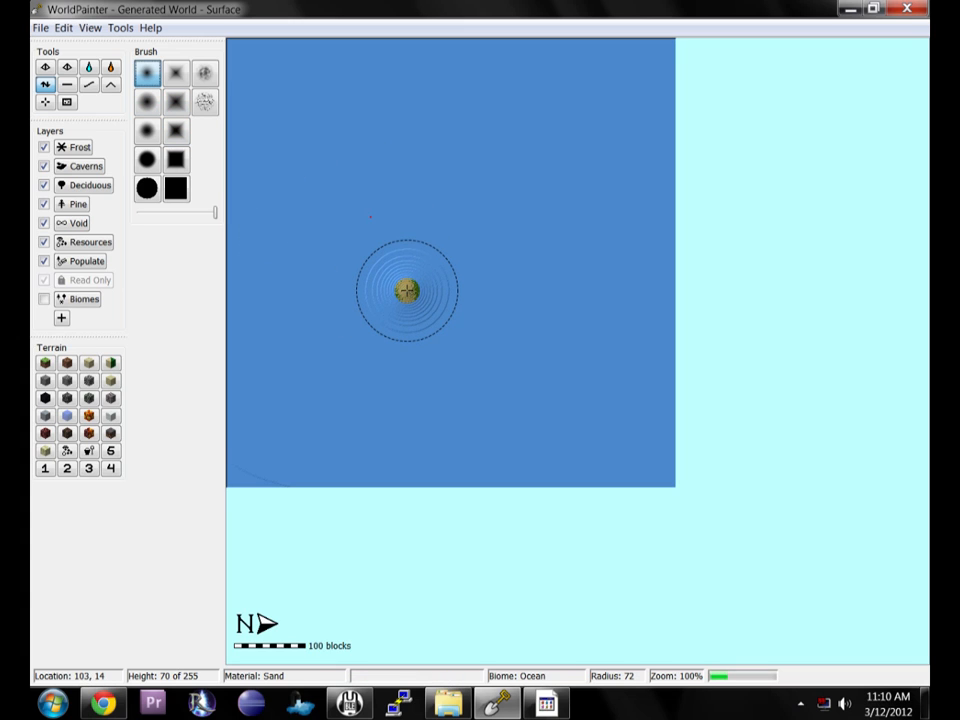
{"action": "left_click", "coordinate": [504, 314]}
{"action": "left_click_drag", "start_coordinate": [481, 229], "coordinate": [481, 229]}
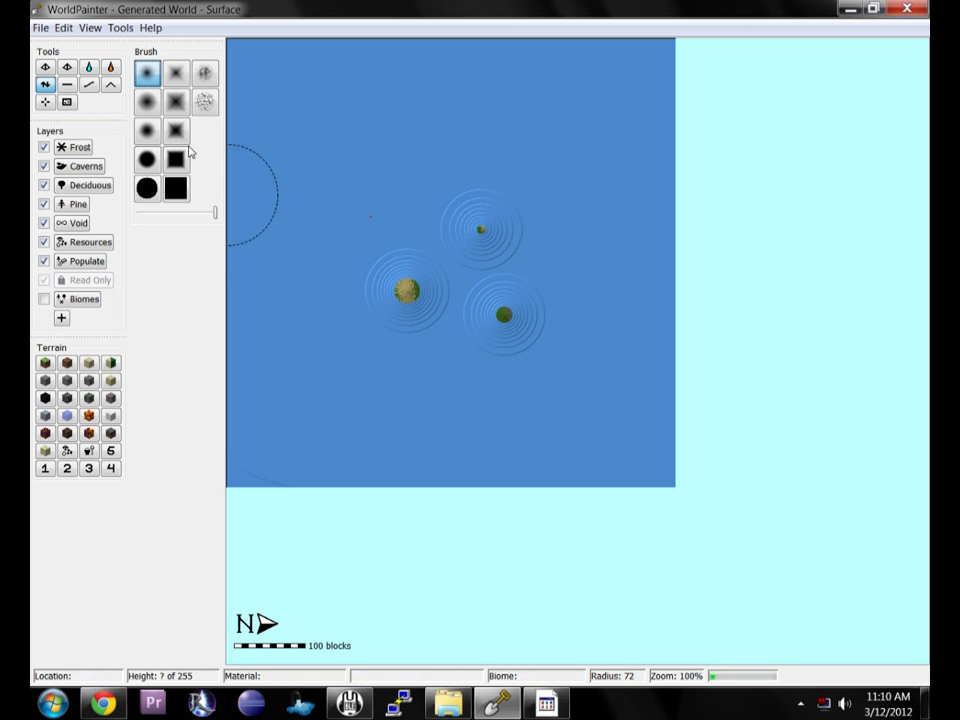
Raise three more islands across the upper ocean using the Linear Circle brush.
{"action": "left_click", "coordinate": [148, 103]}
{"action": "left_click_drag", "start_coordinate": [343, 186], "coordinate": [347, 163]}
{"action": "left_click_drag", "start_coordinate": [449, 127], "coordinate": [449, 127]}
{"action": "left_click_drag", "start_coordinate": [566, 163], "coordinate": [566, 164]}
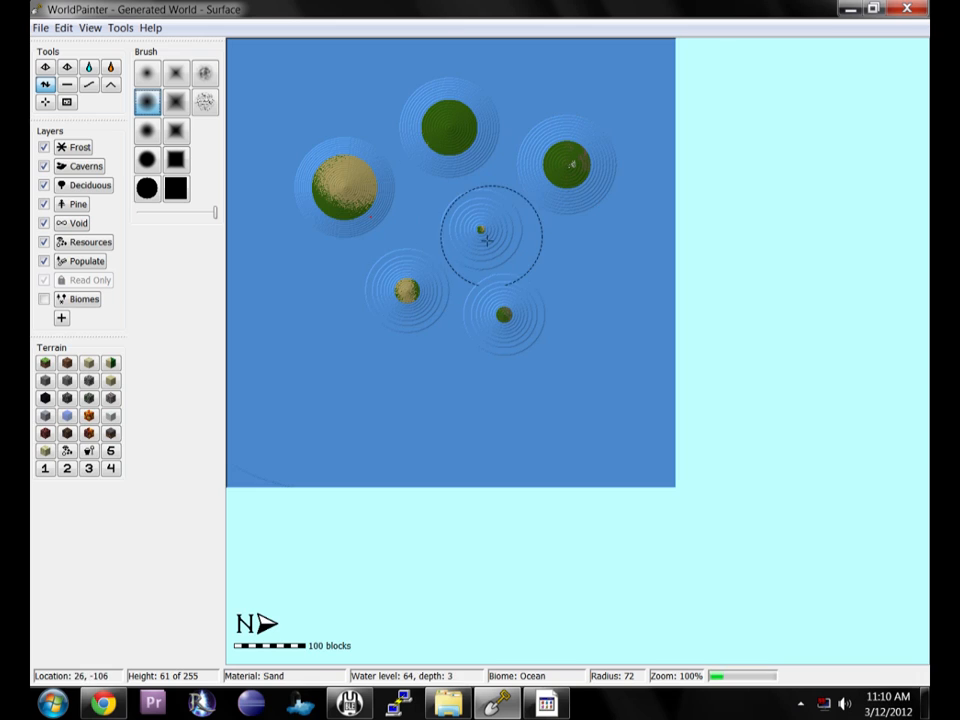
Raise a round island in the lower-left ocean with the smooth circle brush, then a large one at radius 149.
{"action": "left_click", "coordinate": [147, 132]}
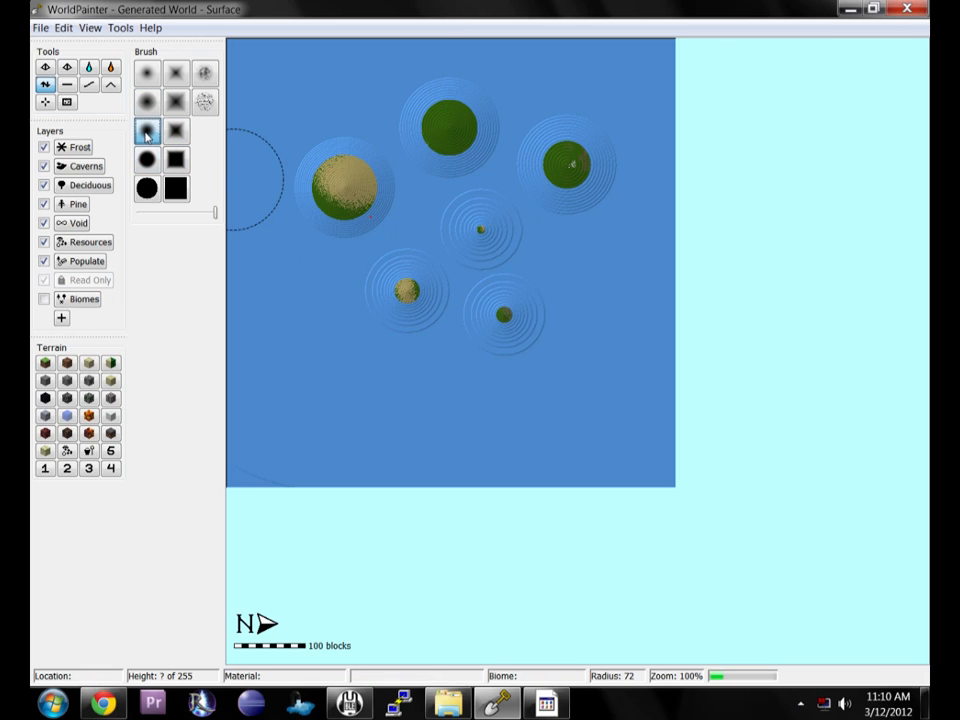
{"action": "left_click_drag", "start_coordinate": [303, 369], "coordinate": [303, 369]}
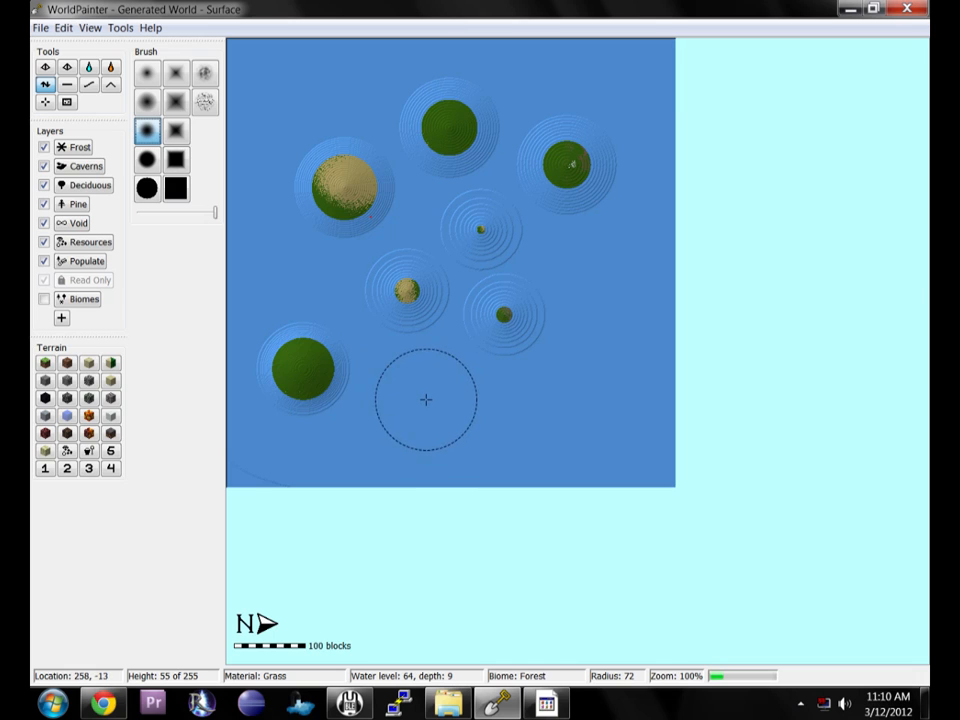
{"action": "scroll", "coordinate": [425, 401], "scroll_direction": "up", "scroll_amount": 7}
{"action": "scroll", "coordinate": [443, 395], "scroll_direction": "up", "scroll_amount": 1}
{"action": "left_click_drag", "start_coordinate": [443, 396], "coordinate": [443, 397]}
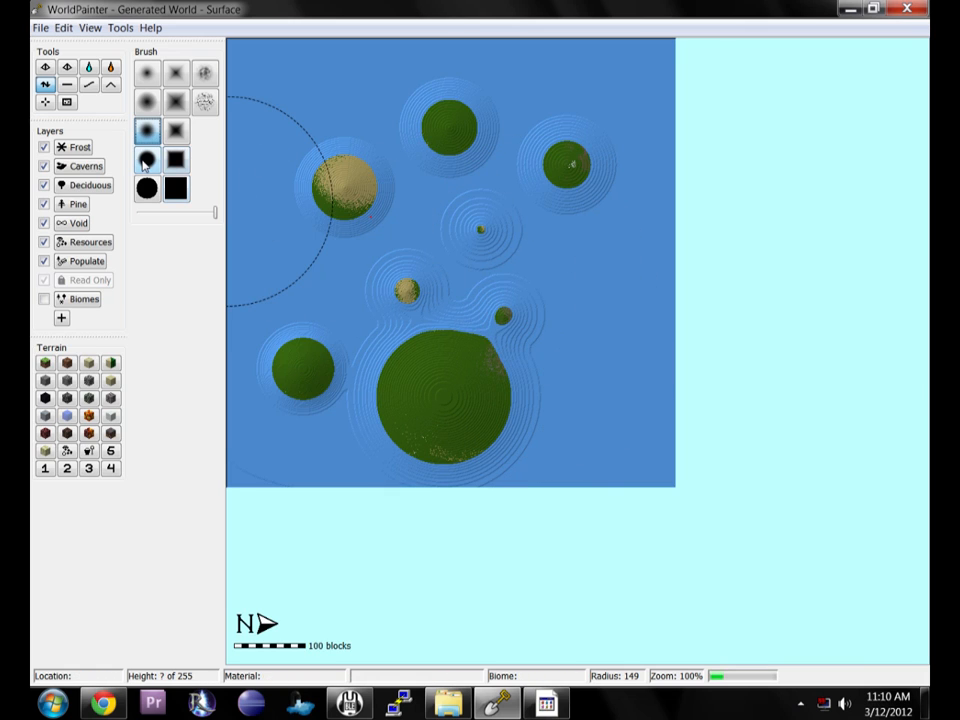
Raise a steep-sided island on the right with the sharp-edged circle brush at radius 73.
{"action": "left_click", "coordinate": [147, 160]}
{"action": "scroll", "coordinate": [292, 265], "scroll_direction": "down", "scroll_amount": 8}
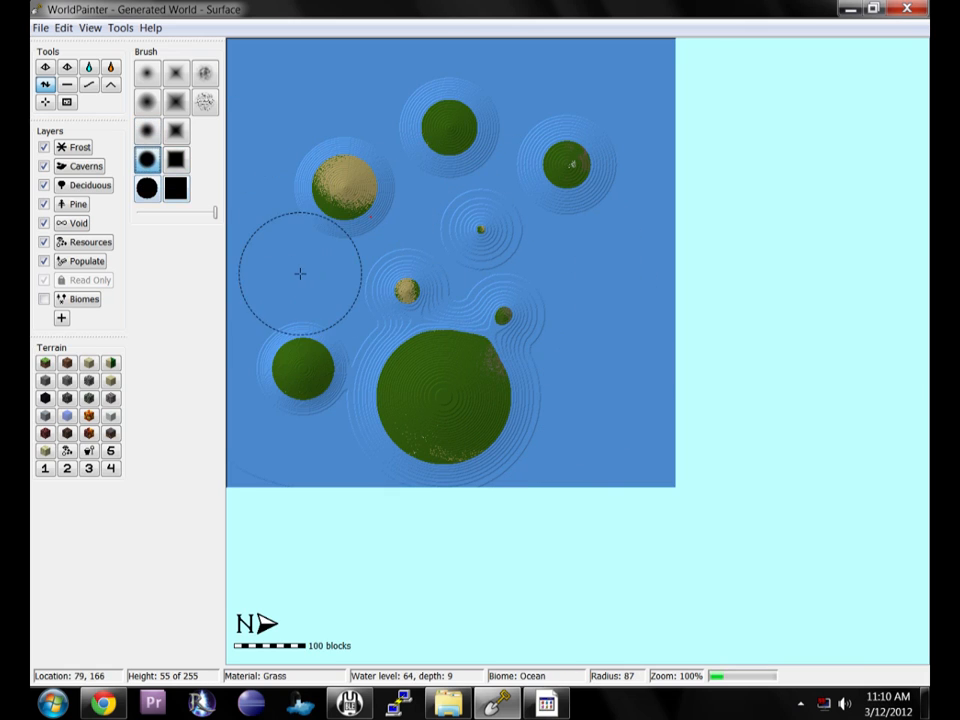
{"action": "scroll", "coordinate": [573, 255], "scroll_direction": "up", "scroll_amount": 2}
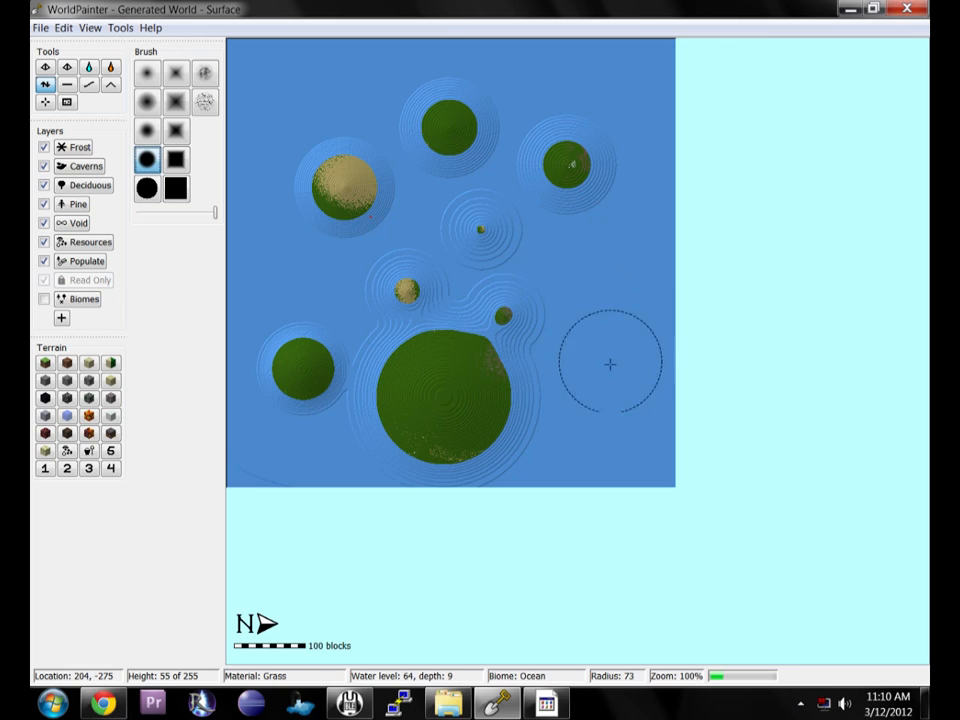
{"action": "left_click_drag", "start_coordinate": [603, 305], "coordinate": [598, 304]}
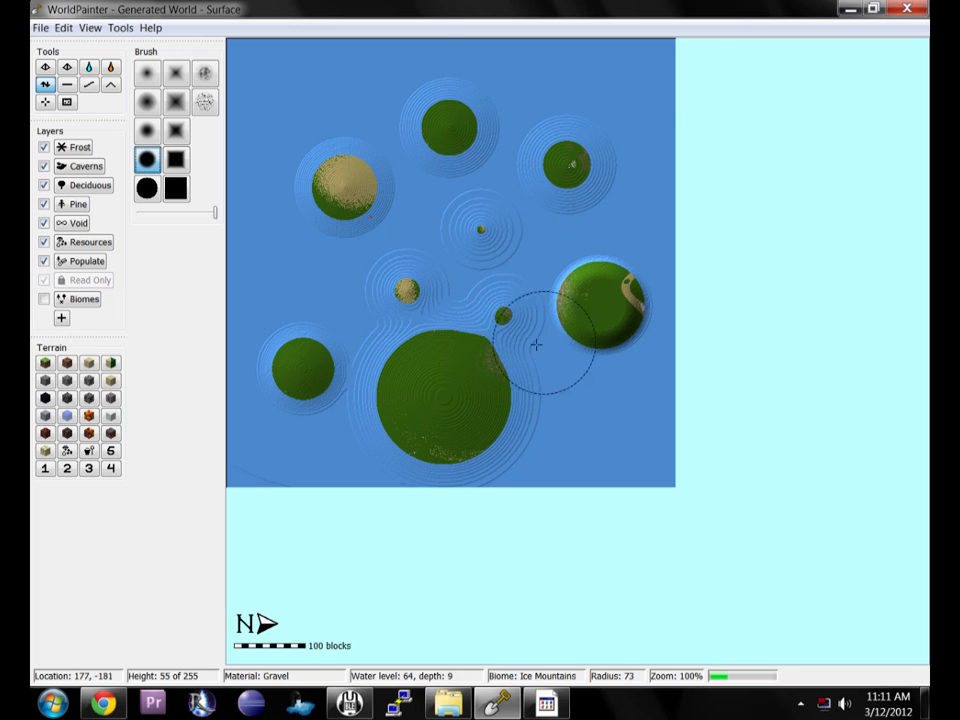
Open the 3D view and position its window beside the map to inspect the islands.
{"action": "left_click", "coordinate": [66, 28]}
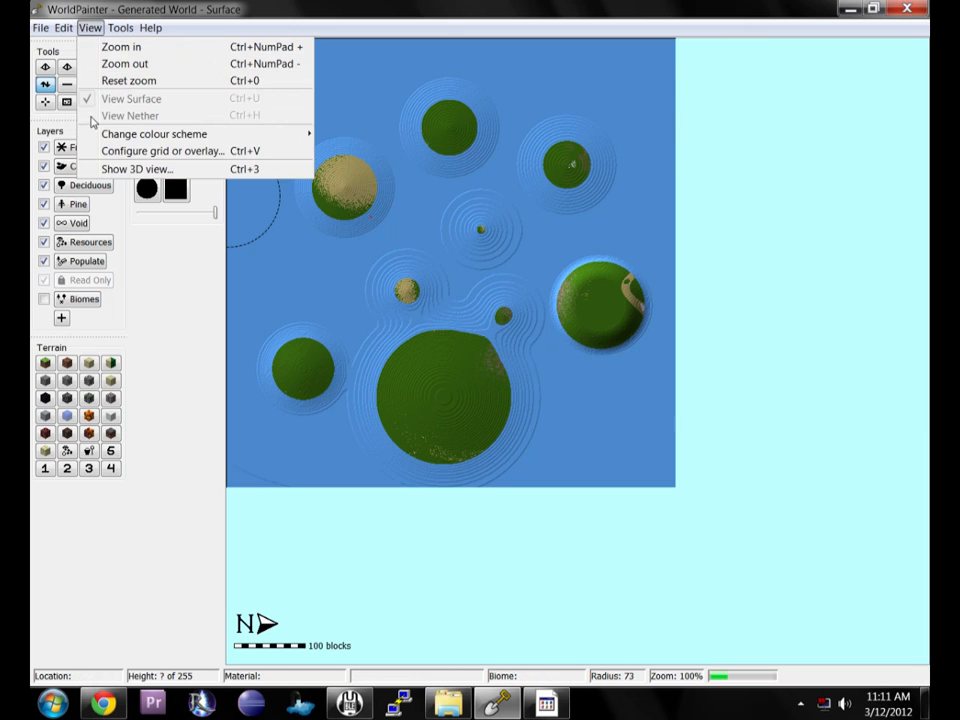
{"action": "left_click", "coordinate": [88, 127]}
{"action": "left_click_drag", "start_coordinate": [394, 146], "coordinate": [868, 6]}
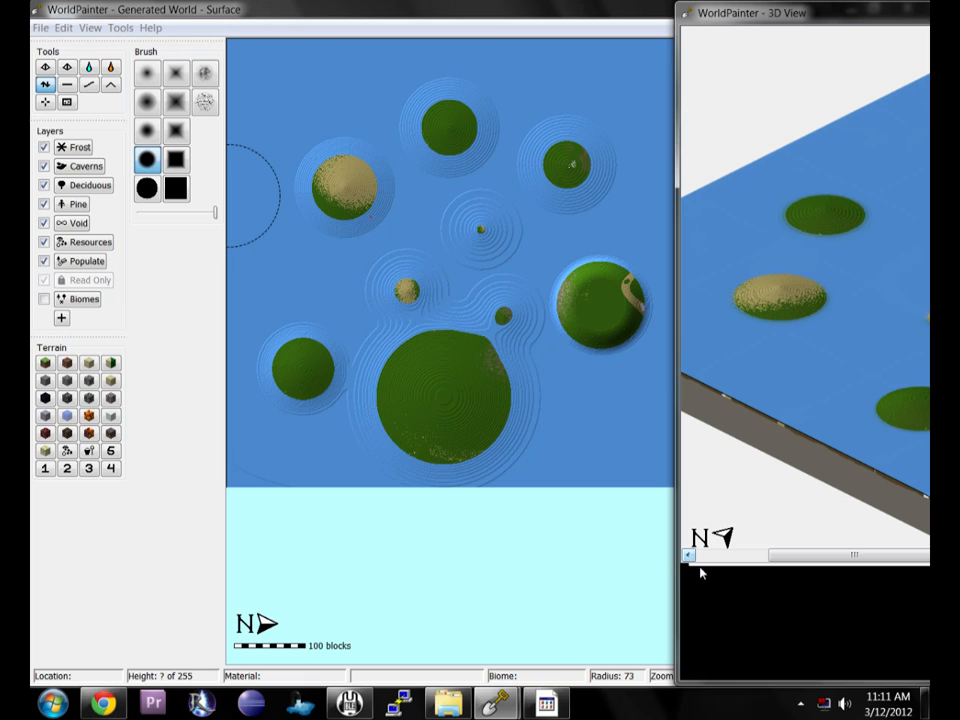
{"action": "left_click_drag", "start_coordinate": [853, 554], "coordinate": [918, 555]}
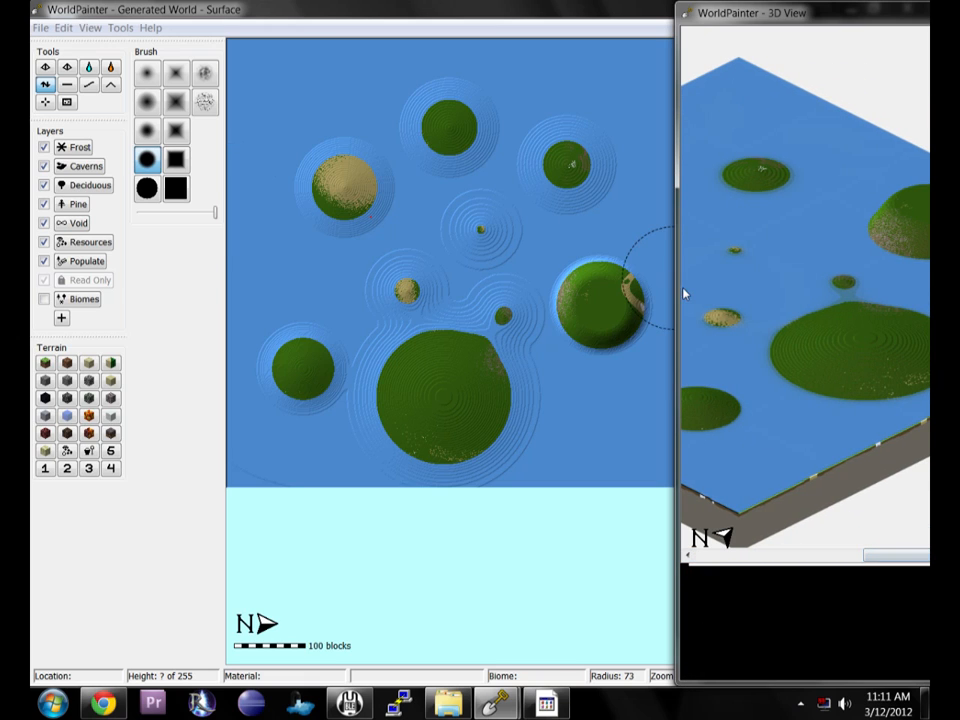
{"action": "left_click_drag", "start_coordinate": [675, 298], "coordinate": [566, 300]}
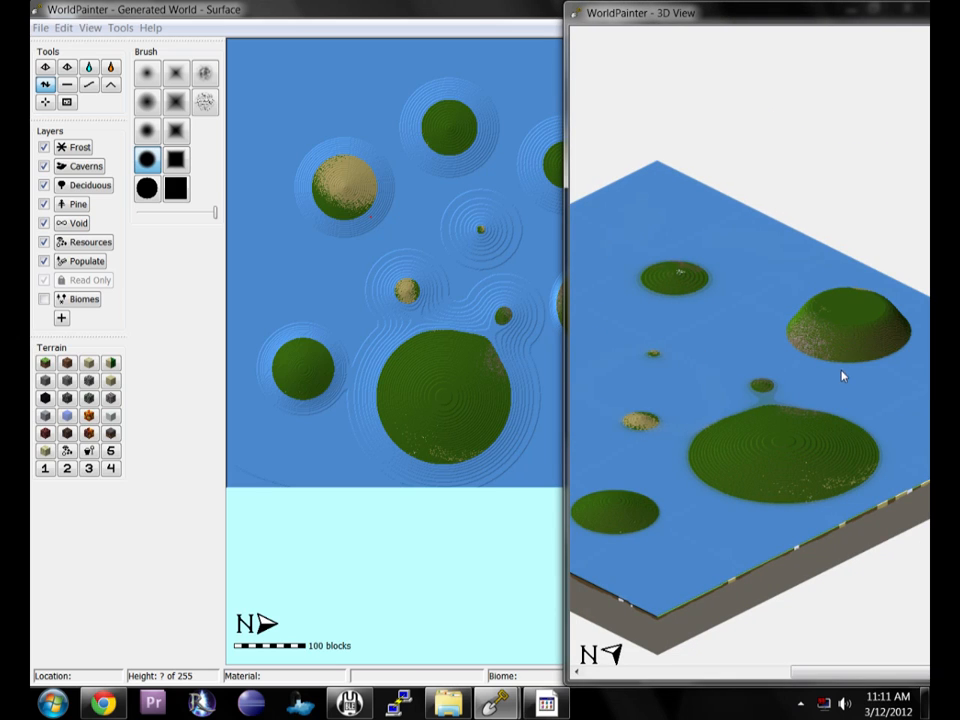
Add a spiked peak to the left of the islands with the Spike Circle brush at radius 88.
{"action": "left_click", "coordinate": [151, 76]}
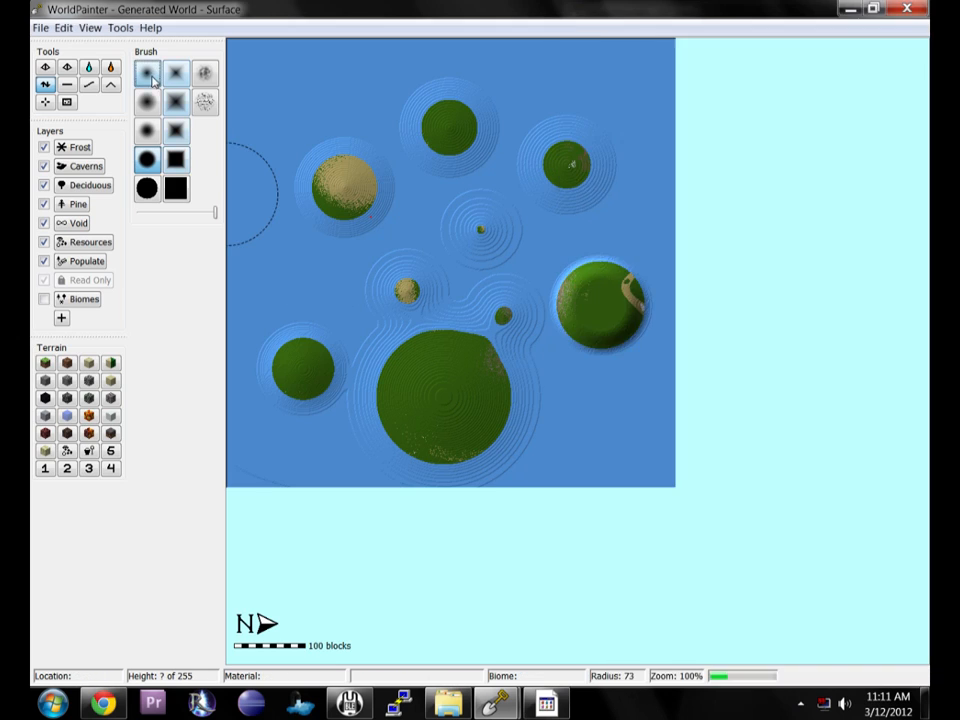
{"action": "scroll", "coordinate": [313, 294], "scroll_direction": "down", "scroll_amount": 2}
{"action": "left_click_drag", "start_coordinate": [354, 280], "coordinate": [354, 285]}
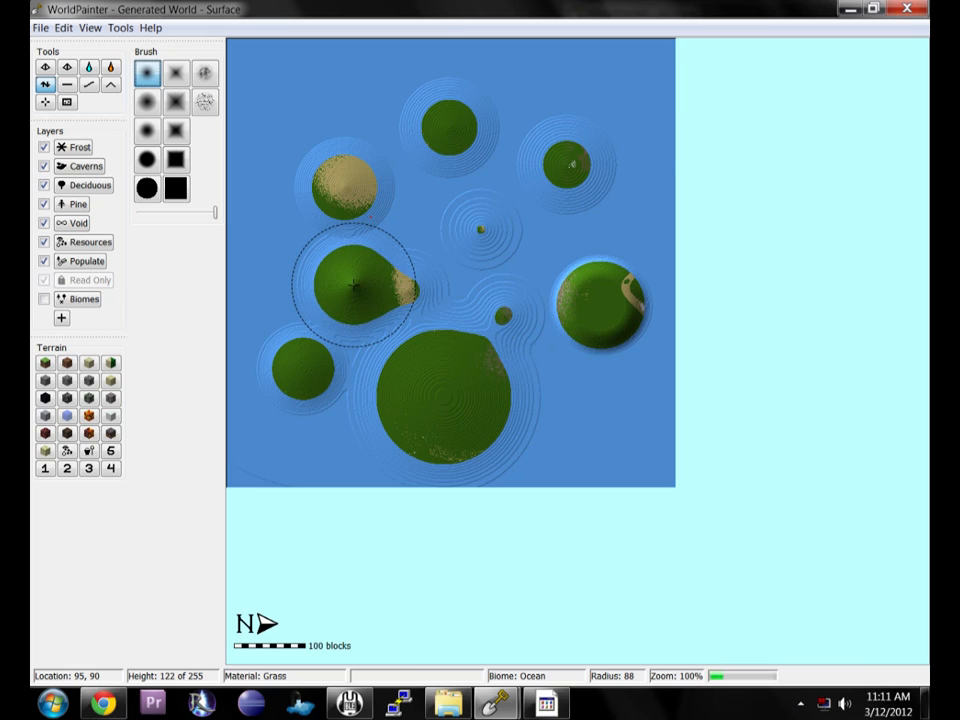
Arrange the map editor and 3D view windows side by side.
{"action": "left_click", "coordinate": [873, 9]}
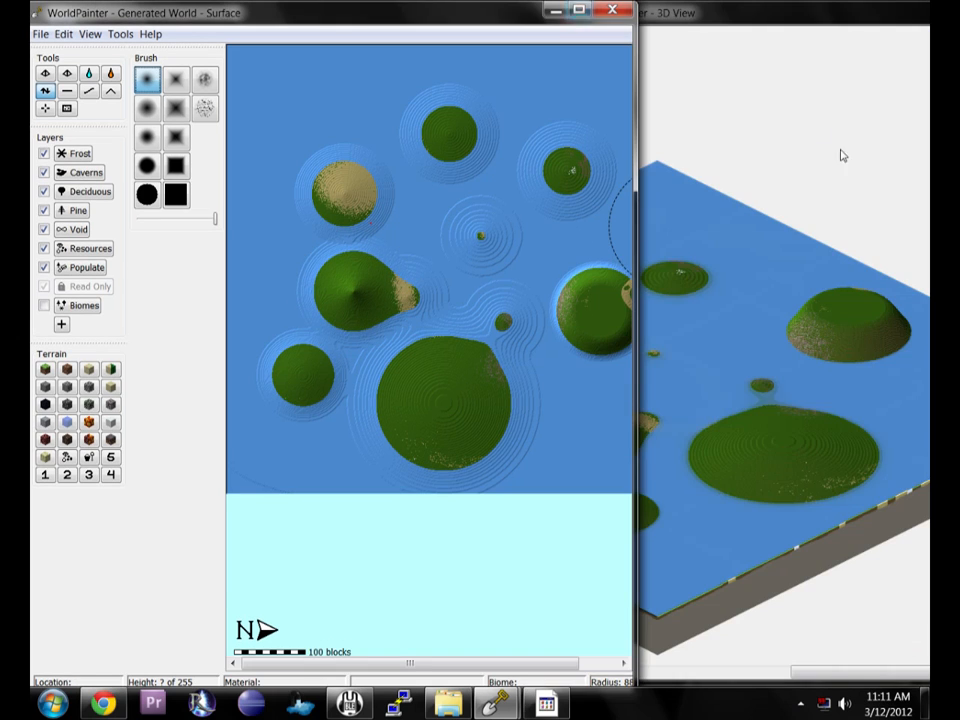
{"action": "left_click", "coordinate": [729, 22]}
{"action": "left_click_drag", "start_coordinate": [729, 18], "coordinate": [924, 178]}
{"action": "left_click", "coordinate": [441, 28]}
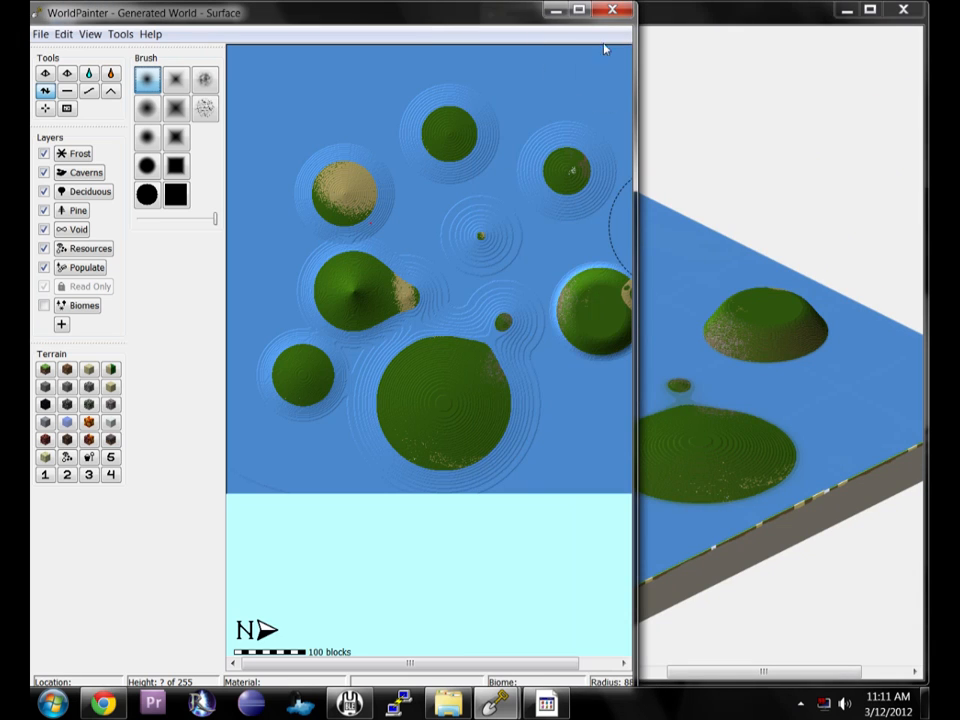
{"action": "left_click_drag", "start_coordinate": [632, 75], "coordinate": [481, 68]}
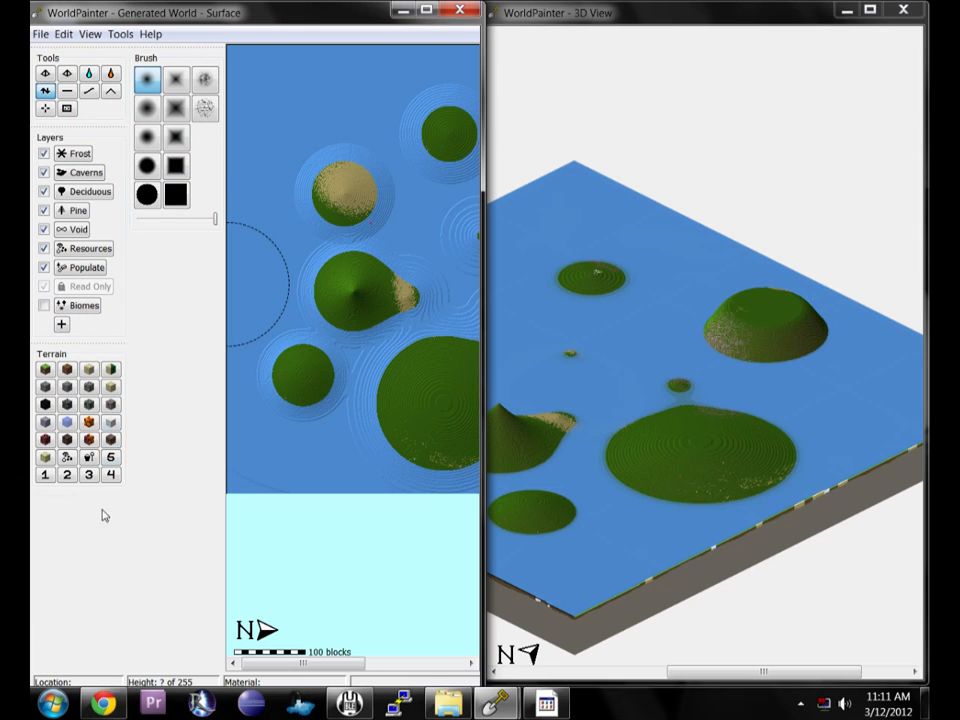
Detach the brush palette into a floating window over the 3D view and pan the 3D view.
{"action": "mouse_move", "coordinate": [157, 62]}
{"action": "left_mouse_down"}
{"action": "mouse_move", "coordinate": [566, 81]}
{"action": "mouse_move", "coordinate": [645, 22]}
{"action": "mouse_move", "coordinate": [771, 43]}
{"action": "mouse_move", "coordinate": [833, 129]}
{"action": "left_mouse_up"}
{"action": "left_click_drag", "start_coordinate": [820, 50], "coordinate": [837, 47]}
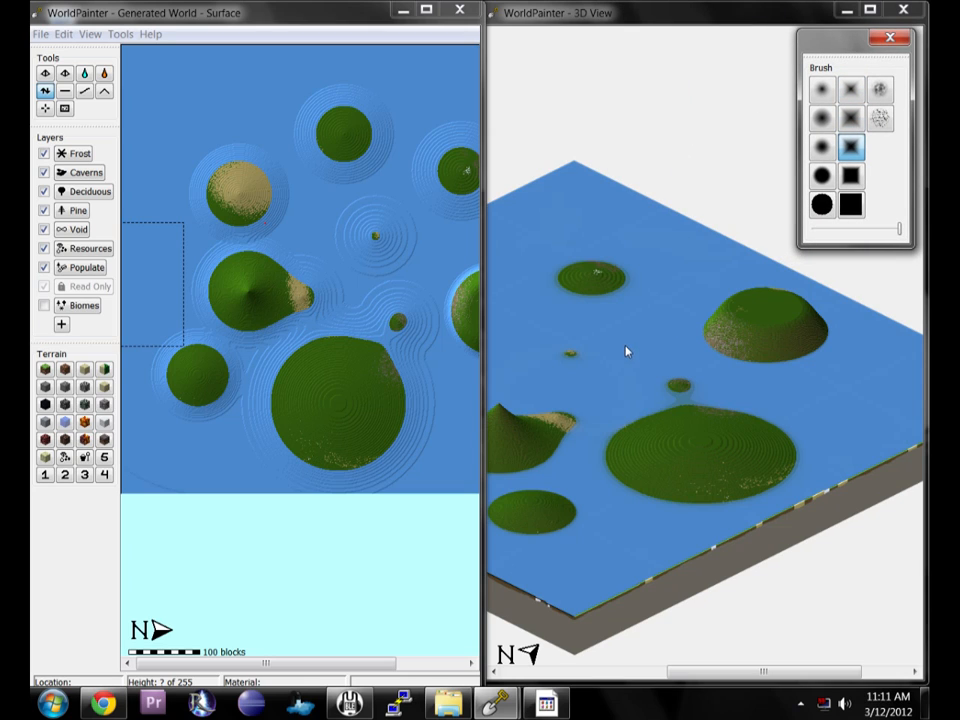
{"action": "left_click_drag", "start_coordinate": [778, 673], "coordinate": [732, 676]}
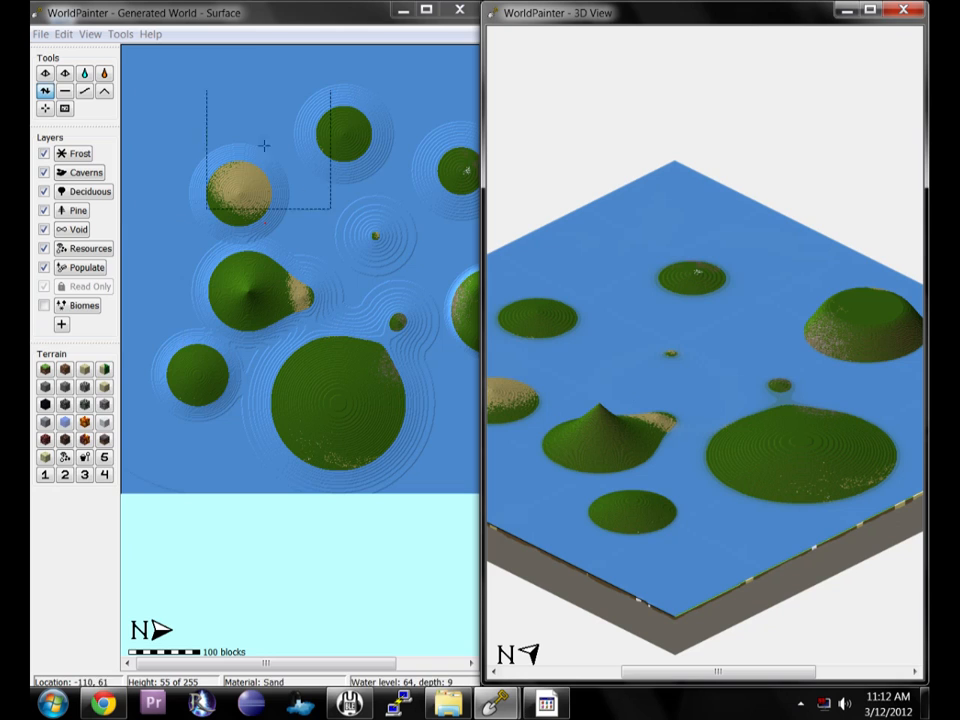
Flatten all the islands back to sea level with the Flatten tool.
{"action": "left_click", "coordinate": [66, 92]}
{"action": "mouse_move", "coordinate": [206, 154]}
{"action": "left_mouse_down"}
{"action": "mouse_move", "coordinate": [244, 210]}
{"action": "mouse_move", "coordinate": [371, 131]}
{"action": "mouse_move", "coordinate": [358, 114]}
{"action": "mouse_move", "coordinate": [439, 231]}
{"action": "mouse_move", "coordinate": [354, 251]}
{"action": "mouse_move", "coordinate": [345, 452]}
{"action": "mouse_move", "coordinate": [388, 388]}
{"action": "mouse_move", "coordinate": [223, 347]}
{"action": "mouse_move", "coordinate": [294, 311]}
{"action": "mouse_move", "coordinate": [239, 277]}
{"action": "left_mouse_up"}
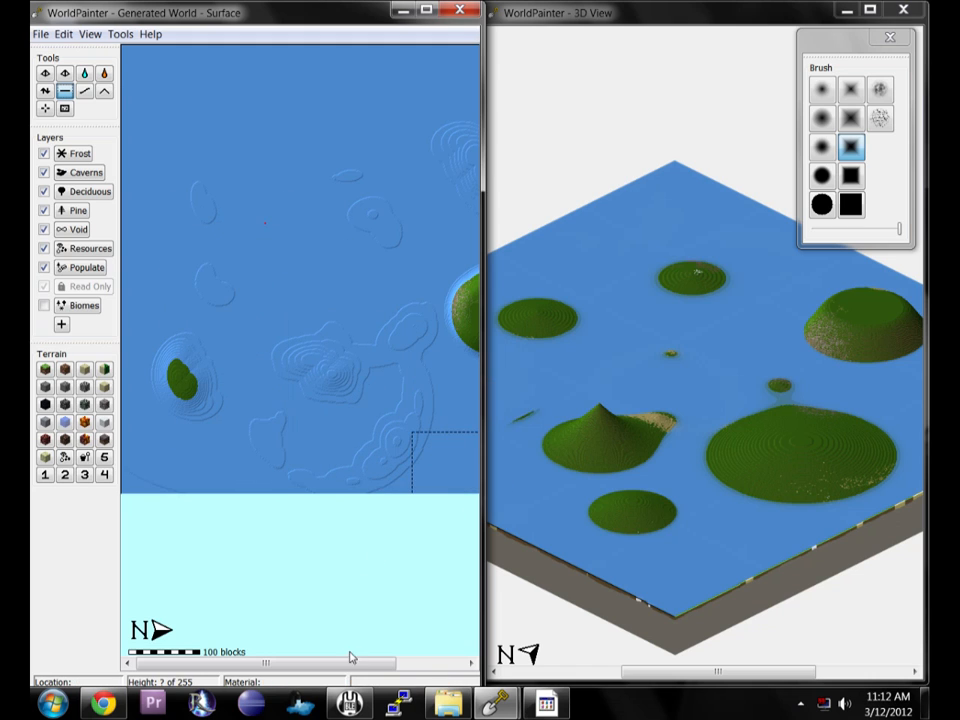
{"action": "left_click_drag", "start_coordinate": [359, 665], "coordinate": [440, 666]}
{"action": "mouse_move", "coordinate": [413, 217]}
{"action": "left_mouse_down"}
{"action": "mouse_move", "coordinate": [380, 141]}
{"action": "mouse_move", "coordinate": [409, 281]}
{"action": "mouse_move", "coordinate": [401, 362]}
{"action": "mouse_move", "coordinate": [424, 302]}
{"action": "mouse_move", "coordinate": [349, 339]}
{"action": "mouse_move", "coordinate": [212, 371]}
{"action": "mouse_move", "coordinate": [338, 361]}
{"action": "mouse_move", "coordinate": [190, 458]}
{"action": "mouse_move", "coordinate": [306, 336]}
{"action": "mouse_move", "coordinate": [274, 216]}
{"action": "mouse_move", "coordinate": [446, 529]}
{"action": "mouse_move", "coordinate": [481, 506]}
{"action": "mouse_move", "coordinate": [587, 511]}
{"action": "left_mouse_up"}
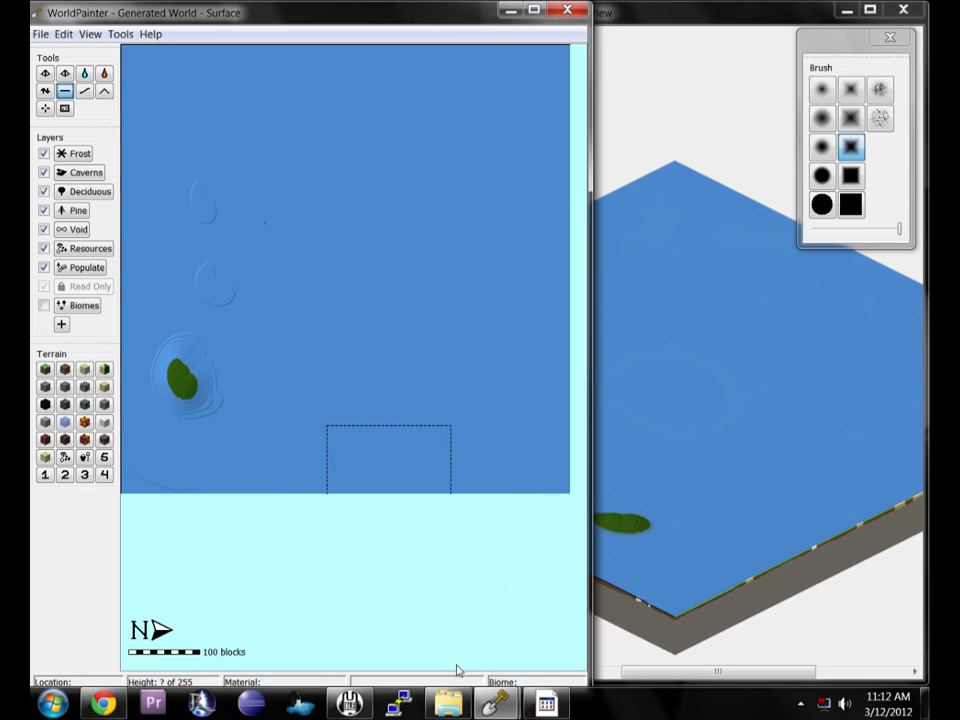
{"action": "mouse_move", "coordinate": [223, 461]}
{"action": "left_mouse_down"}
{"action": "mouse_move", "coordinate": [184, 369]}
{"action": "mouse_move", "coordinate": [139, 471]}
{"action": "mouse_move", "coordinate": [222, 207]}
{"action": "mouse_move", "coordinate": [234, 282]}
{"action": "mouse_move", "coordinate": [300, 326]}
{"action": "left_mouse_up"}
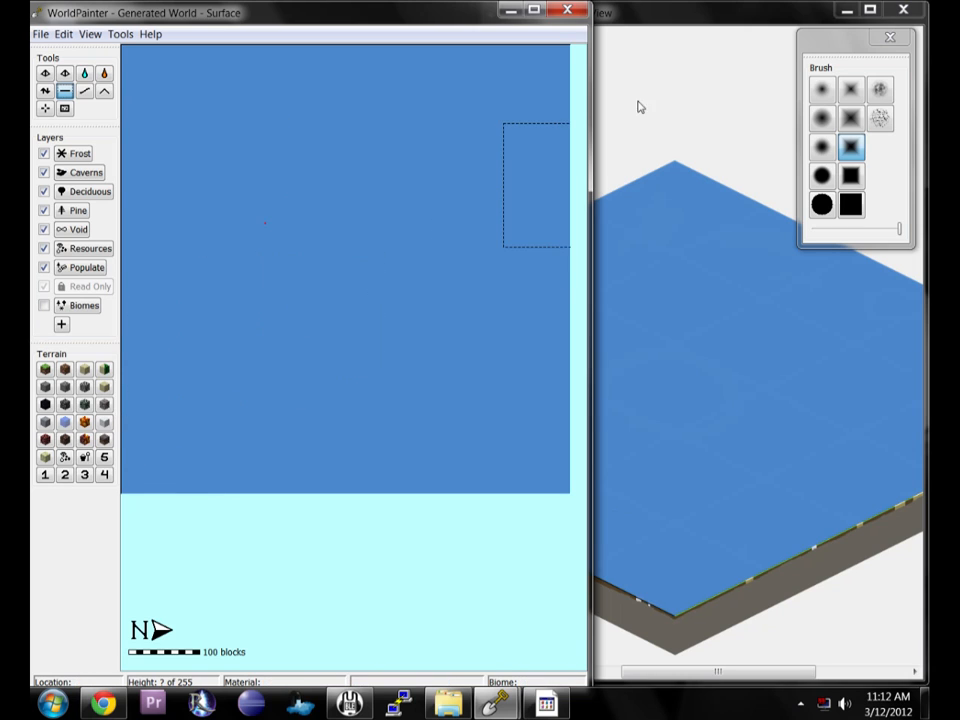
Shrink and reposition the 3D view window.
{"action": "left_click", "coordinate": [661, 35]}
{"action": "mouse_move", "coordinate": [483, 8]}
{"action": "left_mouse_down"}
{"action": "mouse_move", "coordinate": [506, 30]}
{"action": "mouse_move", "coordinate": [579, 47]}
{"action": "mouse_move", "coordinate": [589, 38]}
{"action": "mouse_move", "coordinate": [617, 46]}
{"action": "mouse_move", "coordinate": [616, 25]}
{"action": "left_mouse_up"}
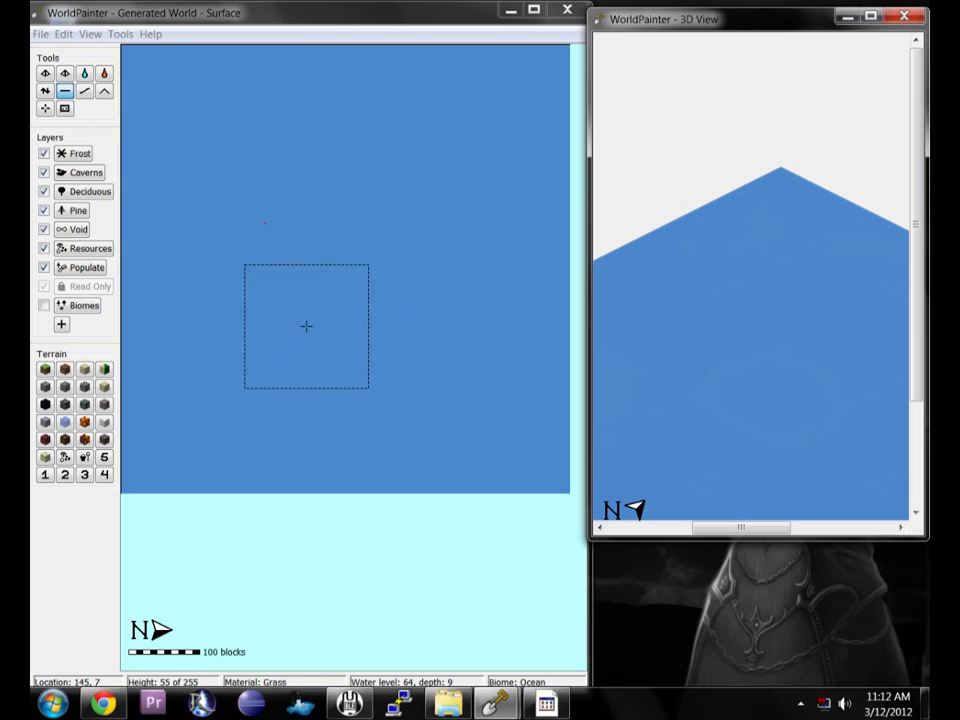
Try raising terrain with the height tool and Spike Square brush, then undo both changes.
{"action": "left_click", "coordinate": [45, 90]}
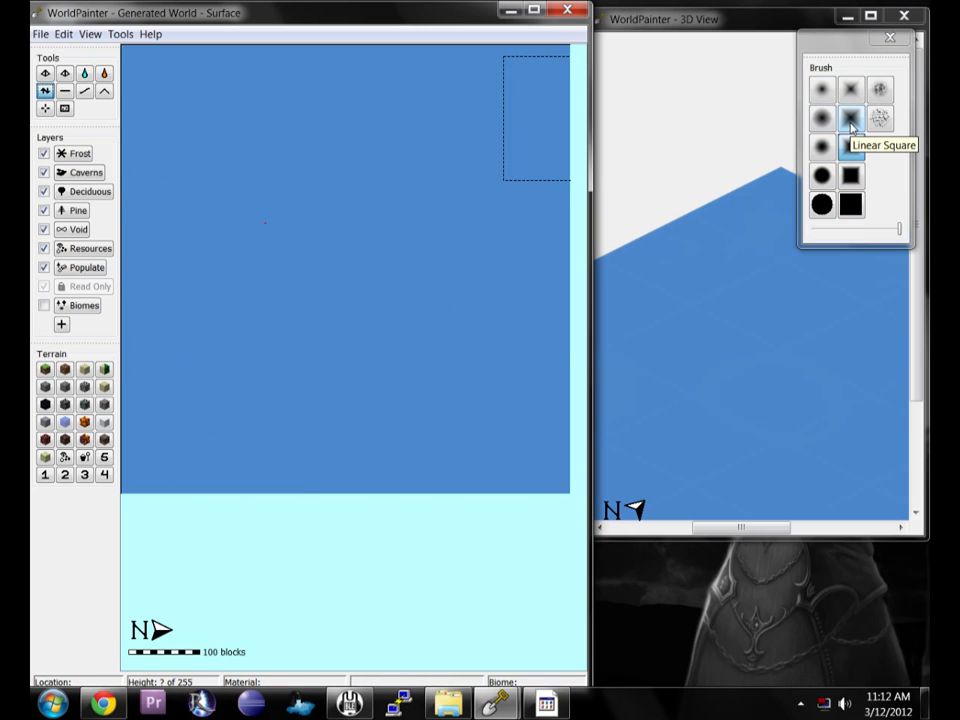
{"action": "left_click", "coordinate": [850, 92]}
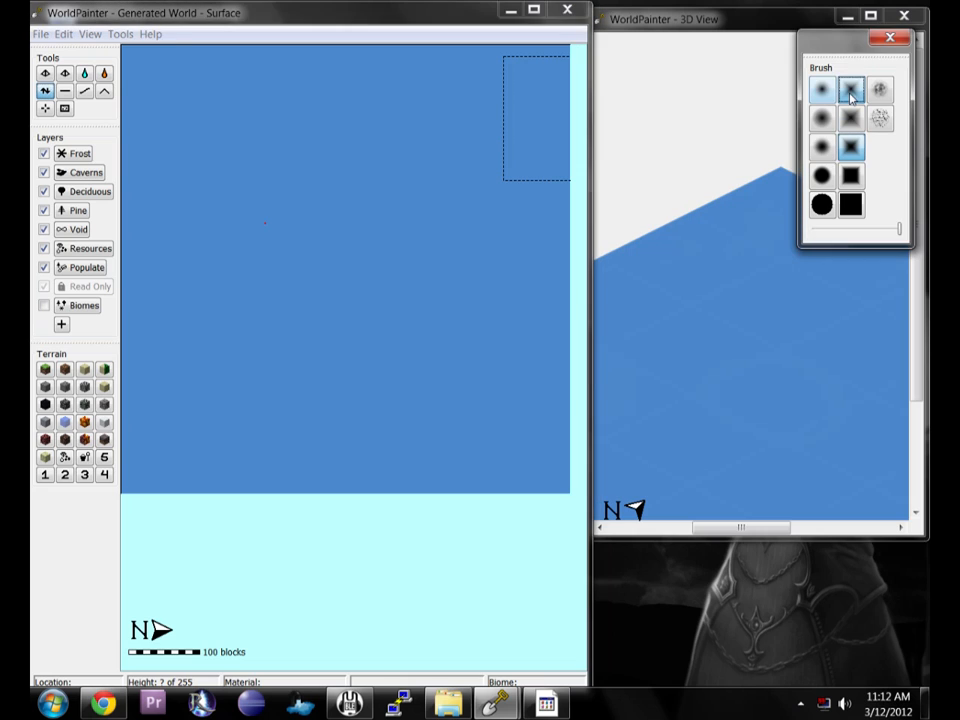
{"action": "mouse_move", "coordinate": [267, 265]}
{"action": "left_mouse_down"}
{"action": "mouse_move", "coordinate": [253, 264]}
{"action": "mouse_move", "coordinate": [294, 225]}
{"action": "mouse_move", "coordinate": [275, 285]}
{"action": "mouse_move", "coordinate": [260, 253]}
{"action": "mouse_move", "coordinate": [238, 279]}
{"action": "mouse_move", "coordinate": [298, 262]}
{"action": "left_mouse_up"}
{"action": "key", "text": "ctrl+z"}
{"action": "key", "text": "ctrl+z"}
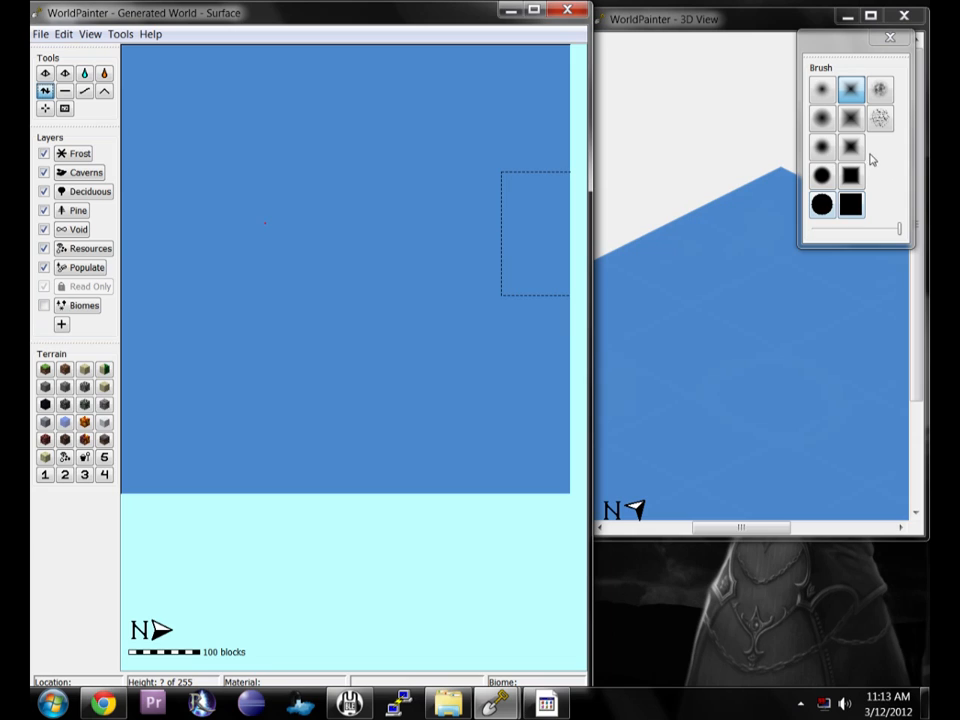
Sculpt a new large island in the empty ocean with the smooth circle brush.
{"action": "left_click", "coordinate": [822, 148]}
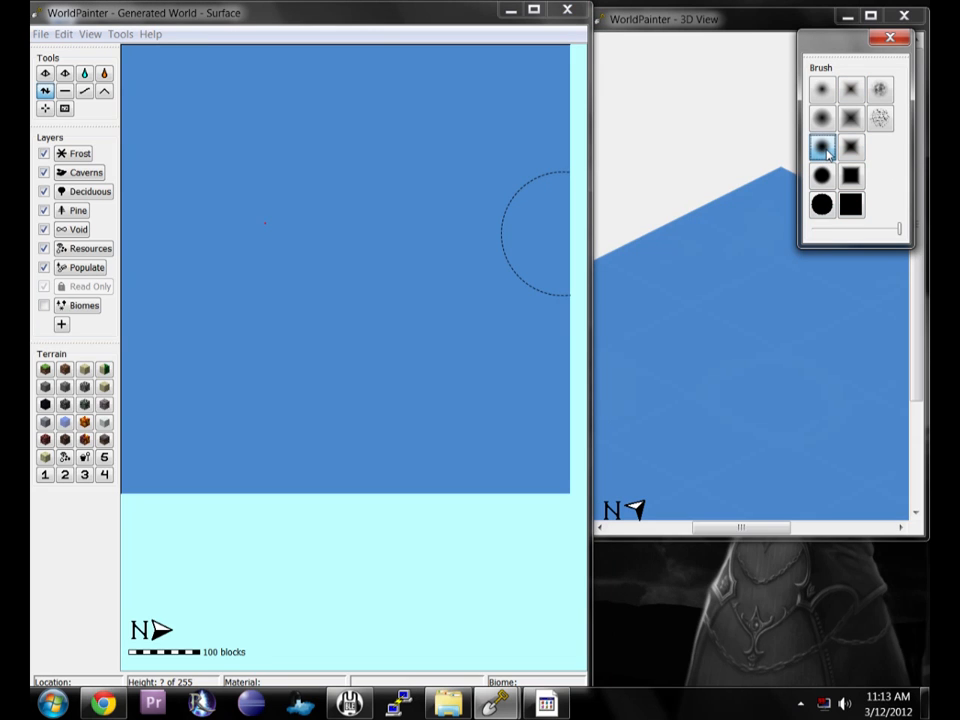
{"action": "scroll", "coordinate": [362, 221], "scroll_direction": "down", "scroll_amount": 4}
{"action": "mouse_move", "coordinate": [238, 184]}
{"action": "left_mouse_down"}
{"action": "mouse_move", "coordinate": [258, 149]}
{"action": "mouse_move", "coordinate": [328, 144]}
{"action": "mouse_move", "coordinate": [223, 246]}
{"action": "mouse_move", "coordinate": [214, 369]}
{"action": "mouse_move", "coordinate": [281, 215]}
{"action": "mouse_move", "coordinate": [332, 195]}
{"action": "mouse_move", "coordinate": [268, 281]}
{"action": "mouse_move", "coordinate": [259, 321]}
{"action": "mouse_move", "coordinate": [333, 341]}
{"action": "mouse_move", "coordinate": [285, 386]}
{"action": "mouse_move", "coordinate": [212, 351]}
{"action": "mouse_move", "coordinate": [213, 153]}
{"action": "mouse_move", "coordinate": [204, 171]}
{"action": "mouse_move", "coordinate": [240, 176]}
{"action": "mouse_move", "coordinate": [252, 205]}
{"action": "mouse_move", "coordinate": [245, 217]}
{"action": "mouse_move", "coordinate": [306, 204]}
{"action": "mouse_move", "coordinate": [358, 214]}
{"action": "mouse_move", "coordinate": [364, 167]}
{"action": "mouse_move", "coordinate": [414, 122]}
{"action": "mouse_move", "coordinate": [463, 120]}
{"action": "mouse_move", "coordinate": [237, 97]}
{"action": "mouse_move", "coordinate": [154, 208]}
{"action": "left_mouse_up"}
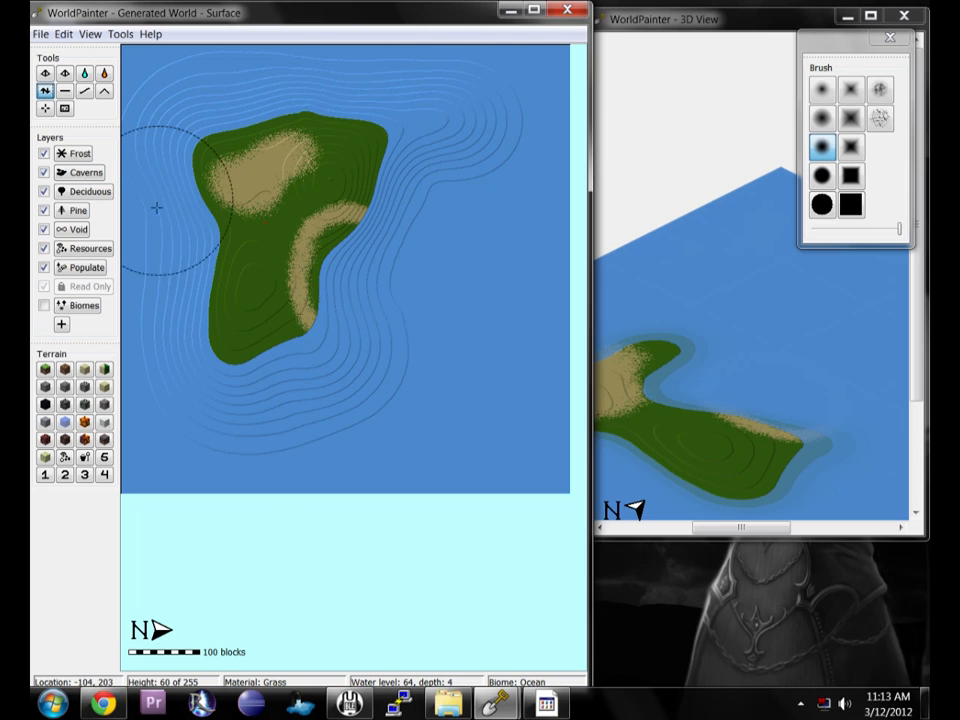
{"action": "mouse_move", "coordinate": [204, 439]}
{"action": "left_mouse_down"}
{"action": "mouse_move", "coordinate": [489, 403]}
{"action": "mouse_move", "coordinate": [534, 321]}
{"action": "mouse_move", "coordinate": [478, 446]}
{"action": "mouse_move", "coordinate": [420, 412]}
{"action": "mouse_move", "coordinate": [514, 180]}
{"action": "mouse_move", "coordinate": [510, 206]}
{"action": "mouse_move", "coordinate": [463, 193]}
{"action": "mouse_move", "coordinate": [386, 349]}
{"action": "mouse_move", "coordinate": [439, 208]}
{"action": "mouse_move", "coordinate": [300, 317]}
{"action": "mouse_move", "coordinate": [358, 258]}
{"action": "mouse_move", "coordinate": [426, 225]}
{"action": "mouse_move", "coordinate": [454, 118]}
{"action": "mouse_move", "coordinate": [334, 117]}
{"action": "mouse_move", "coordinate": [480, 116]}
{"action": "mouse_move", "coordinate": [502, 292]}
{"action": "mouse_move", "coordinate": [462, 365]}
{"action": "mouse_move", "coordinate": [351, 420]}
{"action": "mouse_move", "coordinate": [414, 240]}
{"action": "mouse_move", "coordinate": [405, 240]}
{"action": "mouse_move", "coordinate": [411, 358]}
{"action": "mouse_move", "coordinate": [261, 414]}
{"action": "mouse_move", "coordinate": [364, 366]}
{"action": "mouse_move", "coordinate": [216, 450]}
{"action": "mouse_move", "coordinate": [167, 232]}
{"action": "mouse_move", "coordinate": [180, 295]}
{"action": "mouse_move", "coordinate": [229, 221]}
{"action": "mouse_move", "coordinate": [403, 381]}
{"action": "mouse_move", "coordinate": [505, 258]}
{"action": "mouse_move", "coordinate": [429, 411]}
{"action": "mouse_move", "coordinate": [549, 281]}
{"action": "mouse_move", "coordinate": [519, 197]}
{"action": "mouse_move", "coordinate": [495, 188]}
{"action": "mouse_move", "coordinate": [409, 100]}
{"action": "mouse_move", "coordinate": [208, 144]}
{"action": "mouse_move", "coordinate": [253, 347]}
{"action": "mouse_move", "coordinate": [284, 380]}
{"action": "left_mouse_up"}
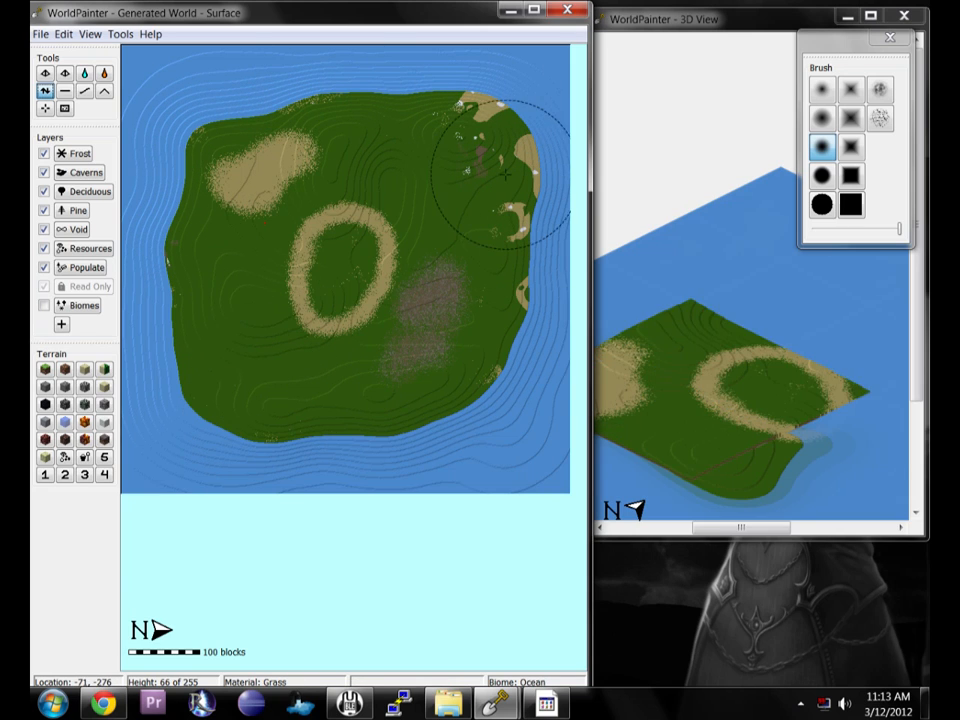
Paint grass terrain over all the sand and gravel patches on the island with a large square brush.
{"action": "left_click", "coordinate": [879, 91]}
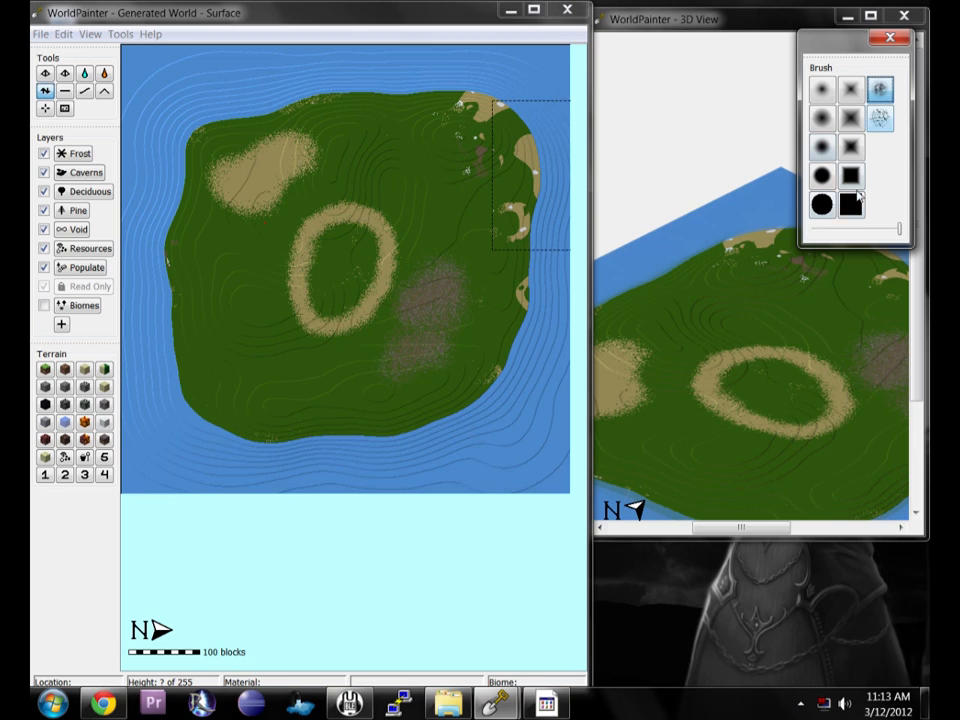
{"action": "left_click", "coordinate": [45, 369]}
{"action": "mouse_move", "coordinate": [240, 175]}
{"action": "left_mouse_down"}
{"action": "mouse_move", "coordinate": [257, 190]}
{"action": "mouse_move", "coordinate": [311, 150]}
{"action": "mouse_move", "coordinate": [210, 162]}
{"action": "mouse_move", "coordinate": [255, 115]}
{"action": "mouse_move", "coordinate": [460, 105]}
{"action": "mouse_move", "coordinate": [516, 258]}
{"action": "mouse_move", "coordinate": [488, 122]}
{"action": "mouse_move", "coordinate": [508, 221]}
{"action": "mouse_move", "coordinate": [439, 375]}
{"action": "mouse_move", "coordinate": [435, 313]}
{"action": "mouse_move", "coordinate": [545, 285]}
{"action": "left_mouse_up"}
{"action": "left_click", "coordinate": [854, 205]}
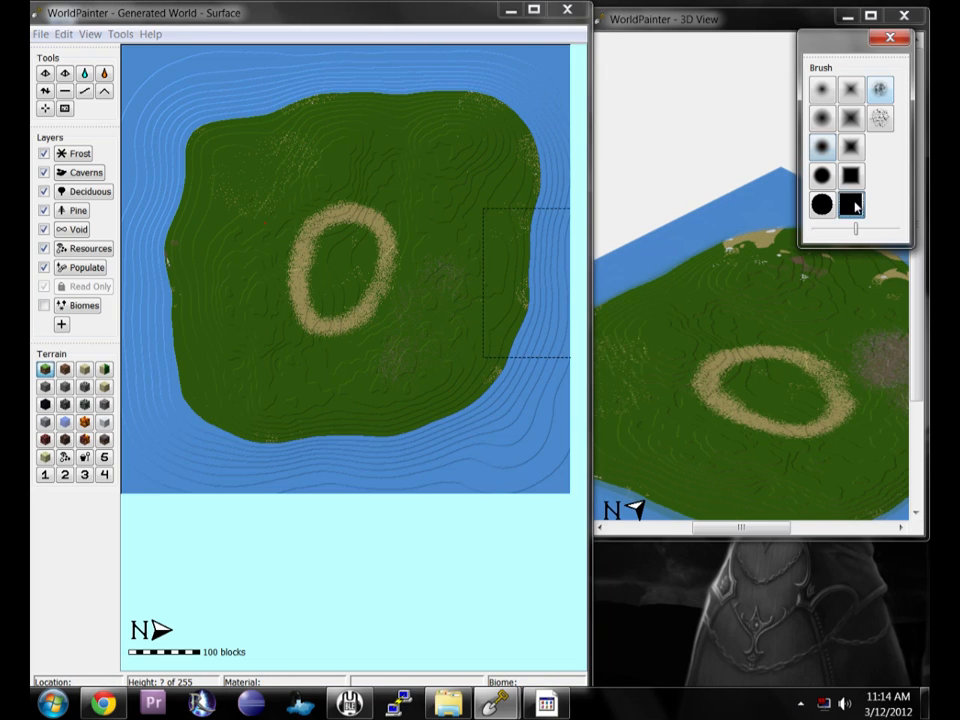
{"action": "mouse_move", "coordinate": [439, 274]}
{"action": "left_mouse_down"}
{"action": "mouse_move", "coordinate": [340, 228]}
{"action": "mouse_move", "coordinate": [379, 264]}
{"action": "mouse_move", "coordinate": [225, 193]}
{"action": "mouse_move", "coordinate": [411, 122]}
{"action": "mouse_move", "coordinate": [522, 268]}
{"action": "mouse_move", "coordinate": [420, 465]}
{"action": "left_mouse_up"}
{"action": "left_click_drag", "start_coordinate": [307, 436], "coordinate": [331, 343]}
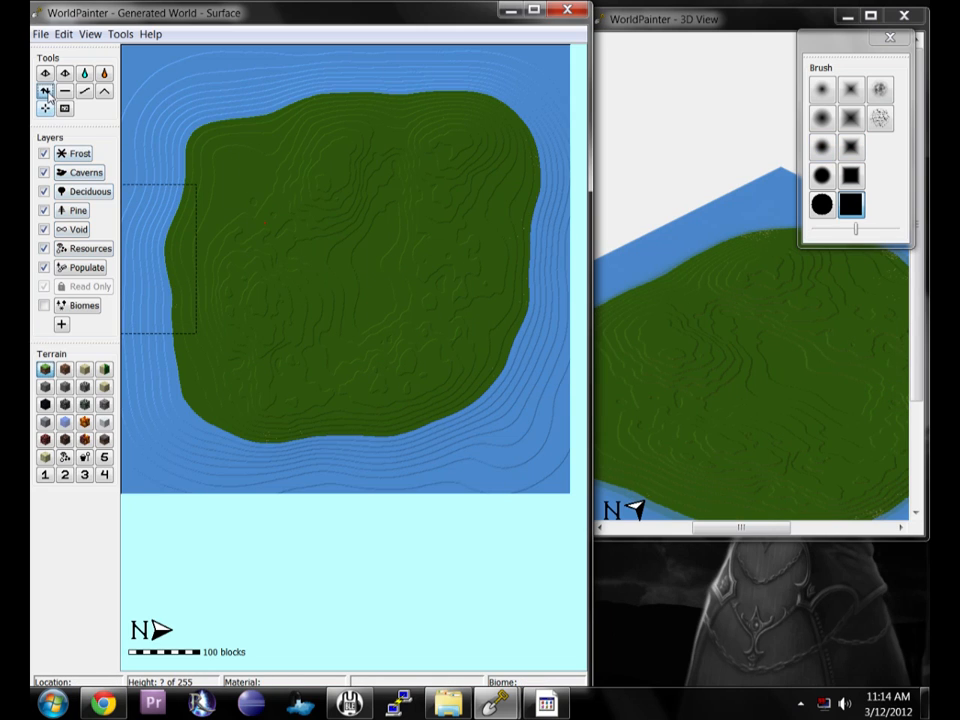
Reshape the island's terrain and northern coast with the height tool and the rough noise brush.
{"action": "left_click", "coordinate": [881, 92]}
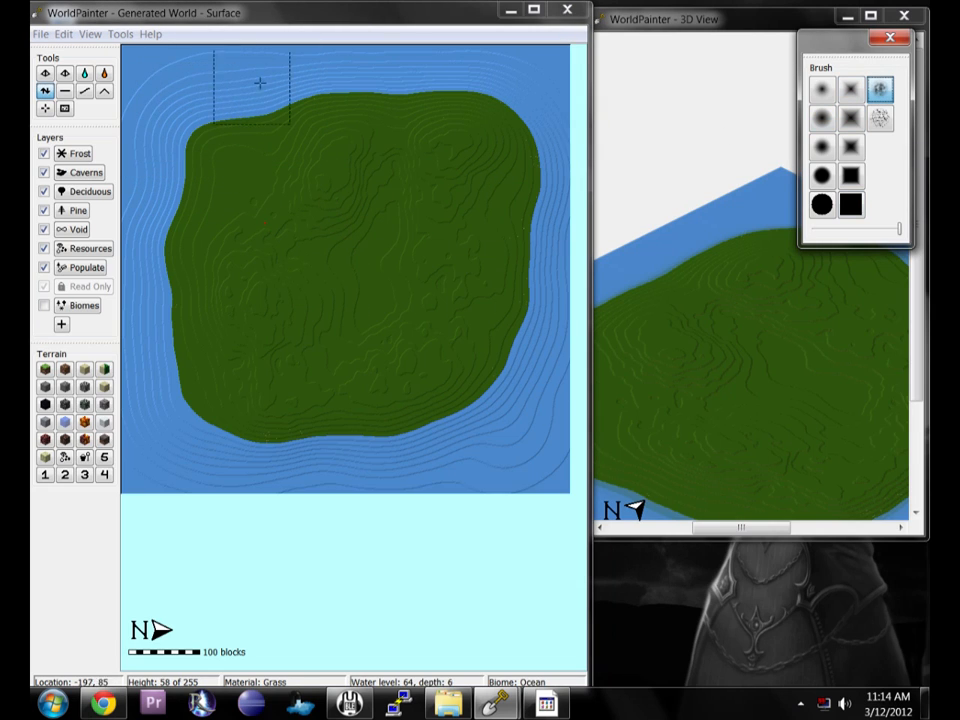
{"action": "left_click", "coordinate": [526, 72]}
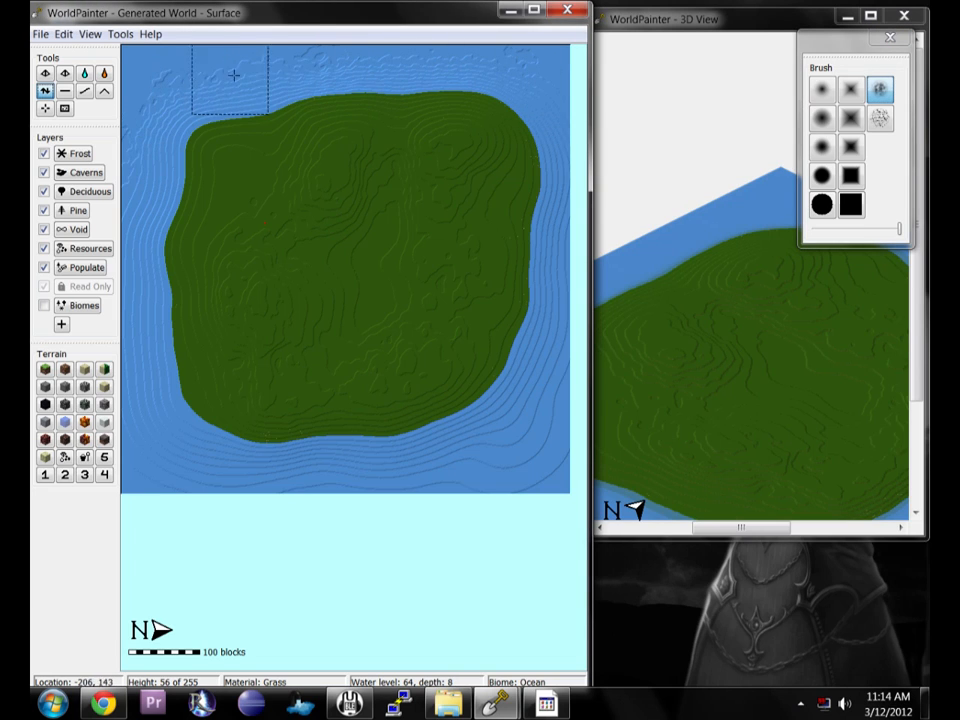
{"action": "mouse_move", "coordinate": [228, 83]}
{"action": "left_mouse_down"}
{"action": "mouse_move", "coordinate": [148, 156]}
{"action": "mouse_move", "coordinate": [138, 254]}
{"action": "left_mouse_up"}
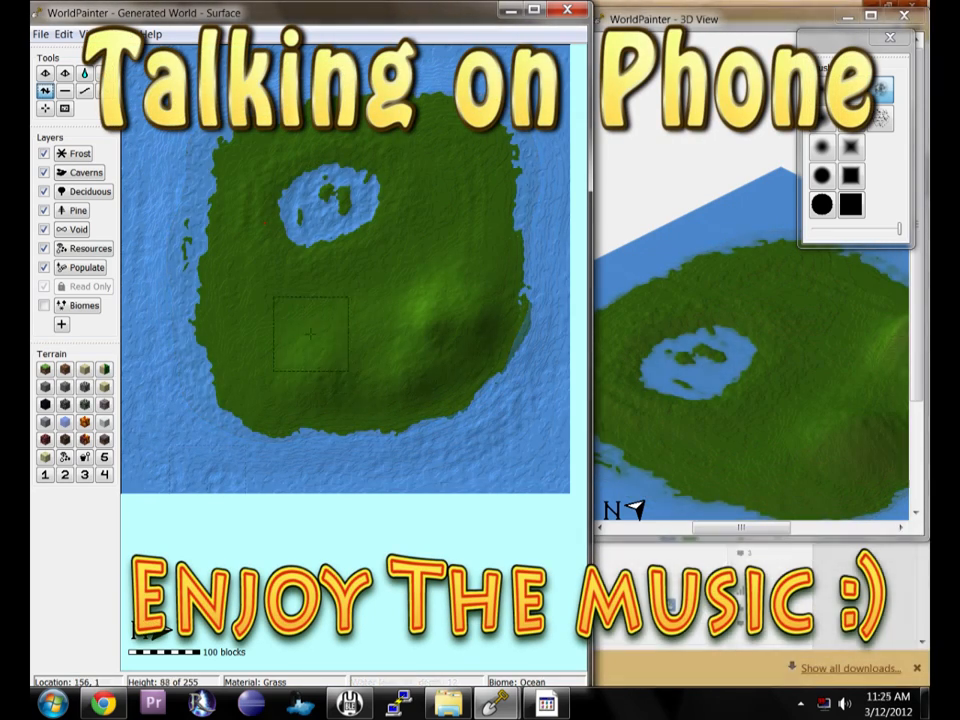
{"action": "right_click_drag", "start_coordinate": [473, 149], "coordinate": [495, 168]}
{"action": "left_click", "coordinate": [822, 118]}
{"action": "mouse_move", "coordinate": [494, 168]}
{"action": "left_mouse_down"}
{"action": "mouse_move", "coordinate": [487, 160]}
{"action": "mouse_move", "coordinate": [532, 184]}
{"action": "mouse_move", "coordinate": [487, 85]}
{"action": "left_mouse_up"}
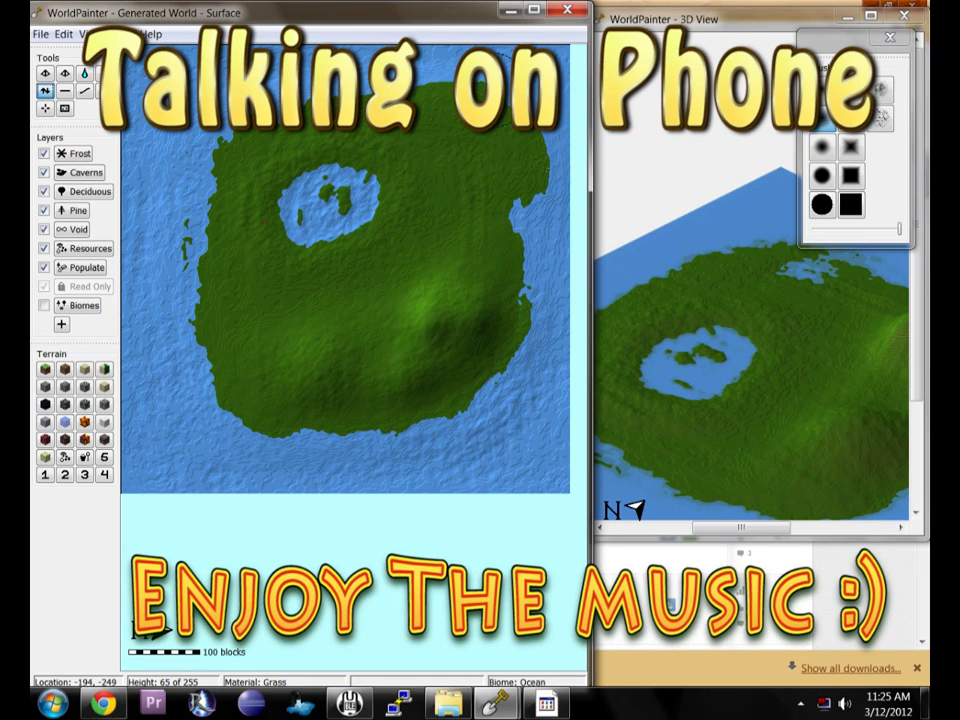
Carve a long water inlet into the island's western side with the height tool.
{"action": "left_click_drag", "start_coordinate": [189, 131], "coordinate": [156, 244]}
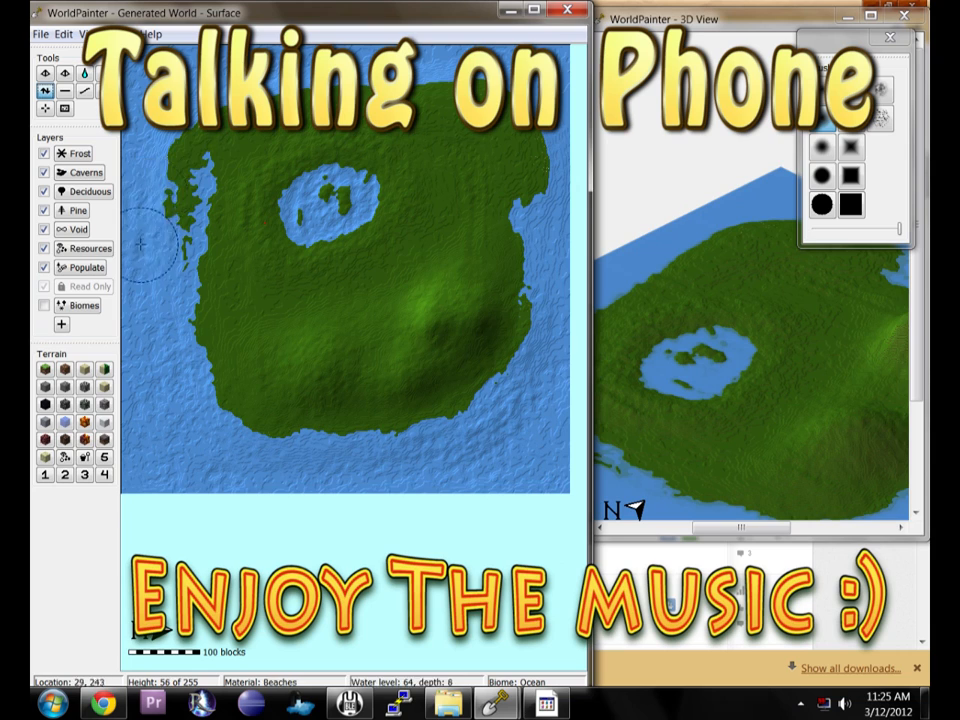
{"action": "scroll", "coordinate": [165, 245], "scroll_direction": "up", "scroll_amount": 5}
{"action": "mouse_move", "coordinate": [176, 250]}
{"action": "right_mouse_down"}
{"action": "mouse_move", "coordinate": [209, 183]}
{"action": "mouse_move", "coordinate": [214, 192]}
{"action": "right_mouse_up"}
{"action": "scroll", "coordinate": [182, 286], "scroll_direction": "up", "scroll_amount": 2}
{"action": "left_click_drag", "start_coordinate": [186, 278], "coordinate": [195, 238]}
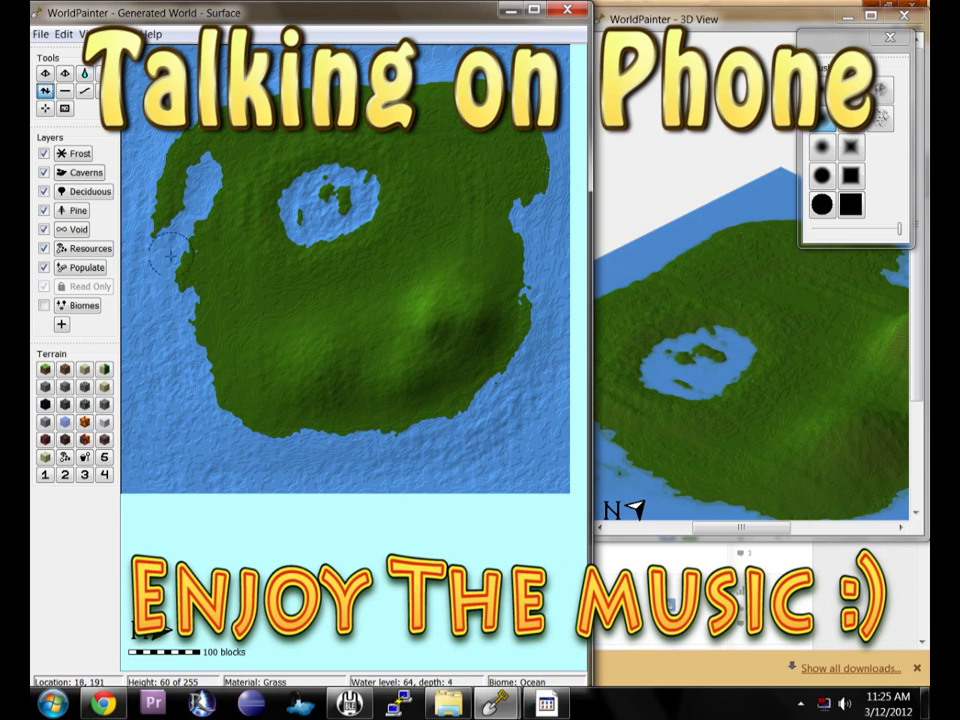
{"action": "right_click_drag", "start_coordinate": [256, 247], "coordinate": [202, 288]}
{"action": "mouse_move", "coordinate": [202, 288]}
{"action": "right_mouse_down"}
{"action": "mouse_move", "coordinate": [249, 248]}
{"action": "mouse_move", "coordinate": [185, 304]}
{"action": "right_mouse_up"}
Extend the north-west headland and raise a tall mountain in the island's south-east.
{"action": "left_click", "coordinate": [881, 91]}
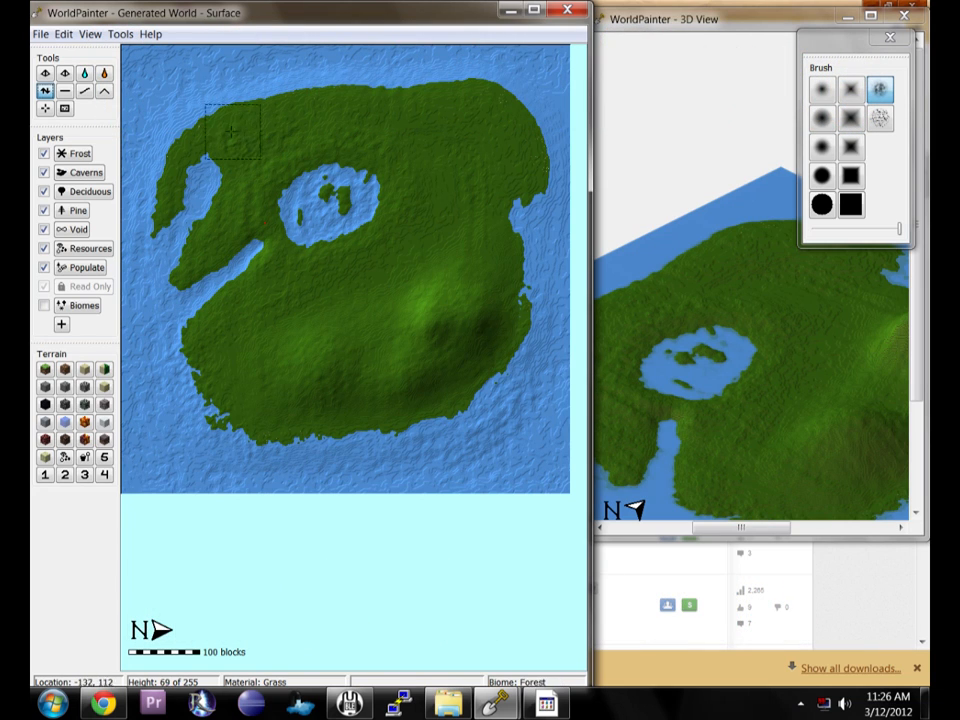
{"action": "mouse_move", "coordinate": [244, 93]}
{"action": "left_mouse_down"}
{"action": "mouse_move", "coordinate": [171, 86]}
{"action": "mouse_move", "coordinate": [156, 99]}
{"action": "mouse_move", "coordinate": [240, 78]}
{"action": "mouse_move", "coordinate": [165, 137]}
{"action": "mouse_move", "coordinate": [162, 118]}
{"action": "mouse_move", "coordinate": [158, 125]}
{"action": "left_mouse_up"}
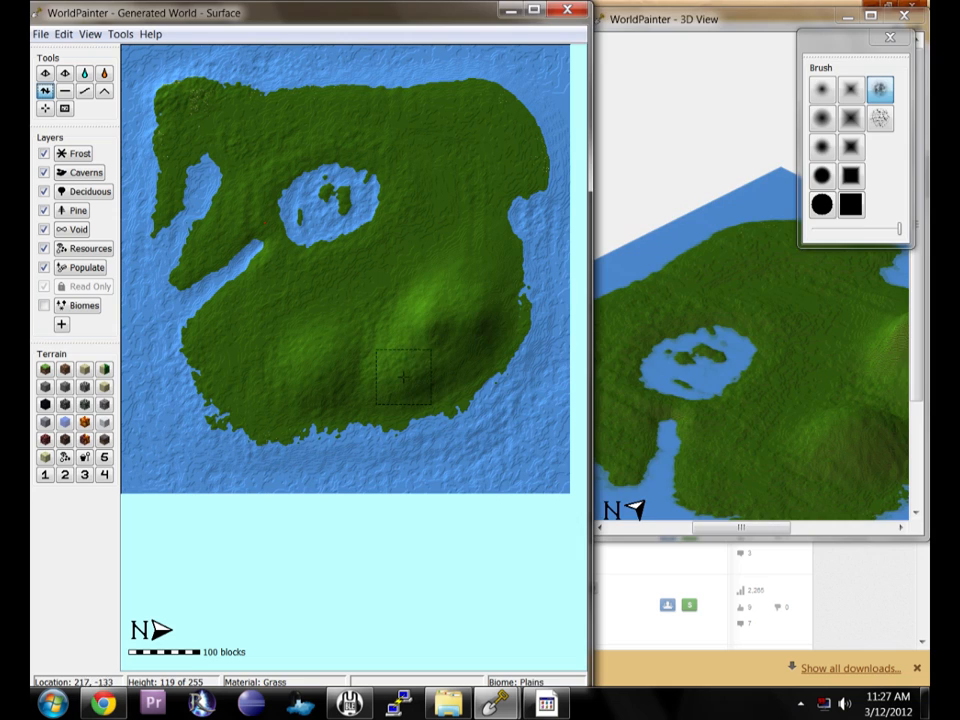
{"action": "left_click_drag", "start_coordinate": [404, 377], "coordinate": [453, 311]}
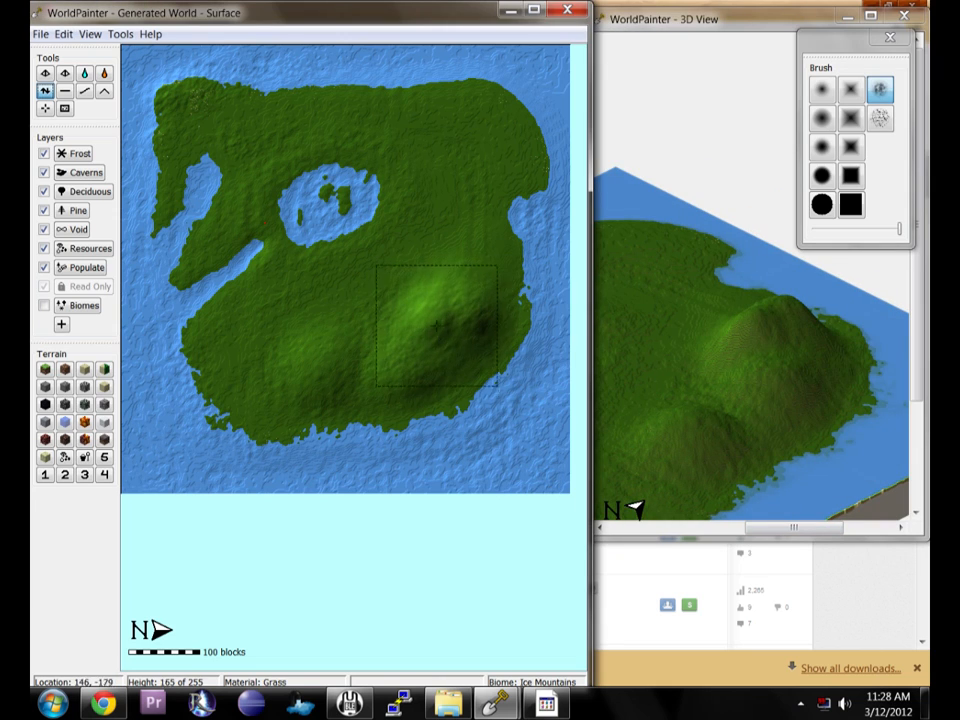
Adjust the brush intensity and reshape the island's eastern coastline with the height tool.
{"action": "left_click_drag", "start_coordinate": [899, 228], "coordinate": [852, 228]}
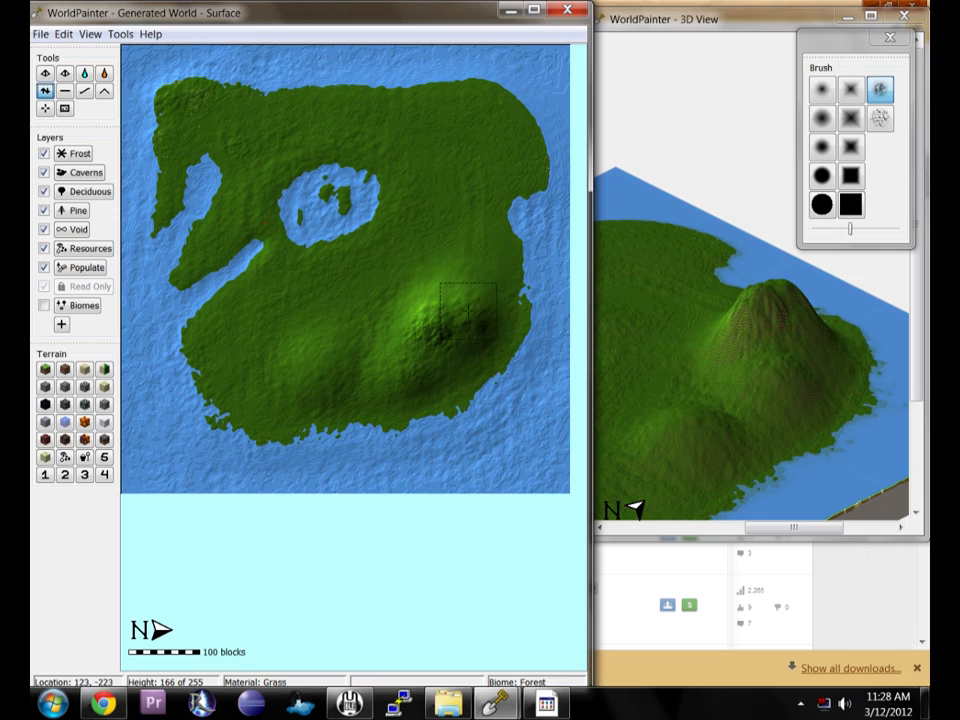
{"action": "left_click_drag", "start_coordinate": [851, 230], "coordinate": [900, 230]}
{"action": "left_click", "coordinate": [85, 90]}
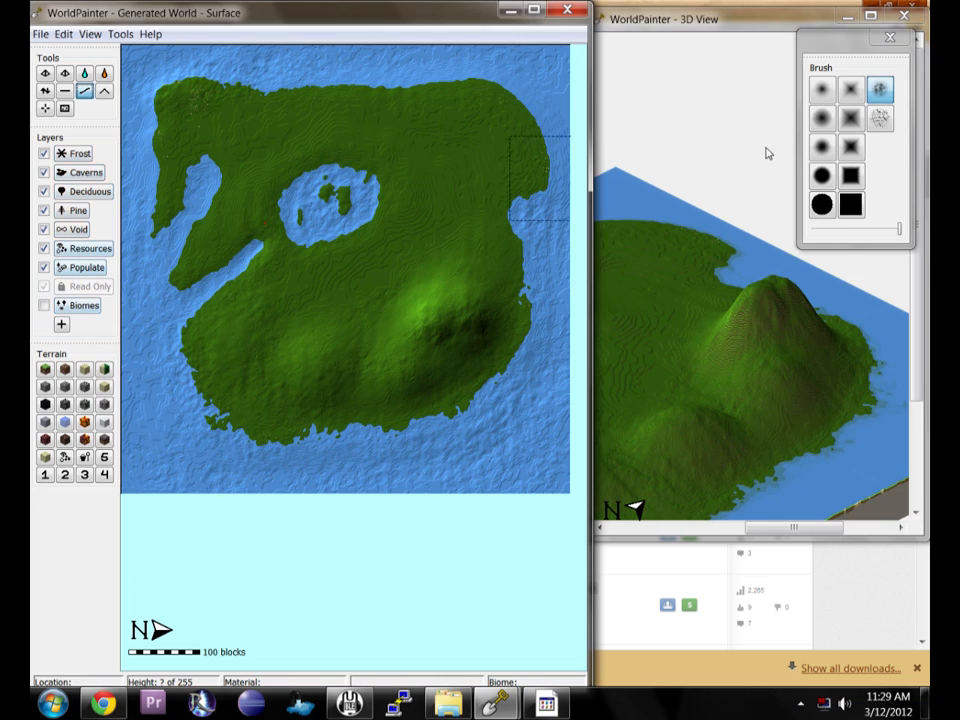
{"action": "left_click", "coordinate": [880, 92]}
{"action": "left_click", "coordinate": [45, 91]}
{"action": "scroll", "coordinate": [152, 425], "scroll_direction": "down", "scroll_amount": 4}
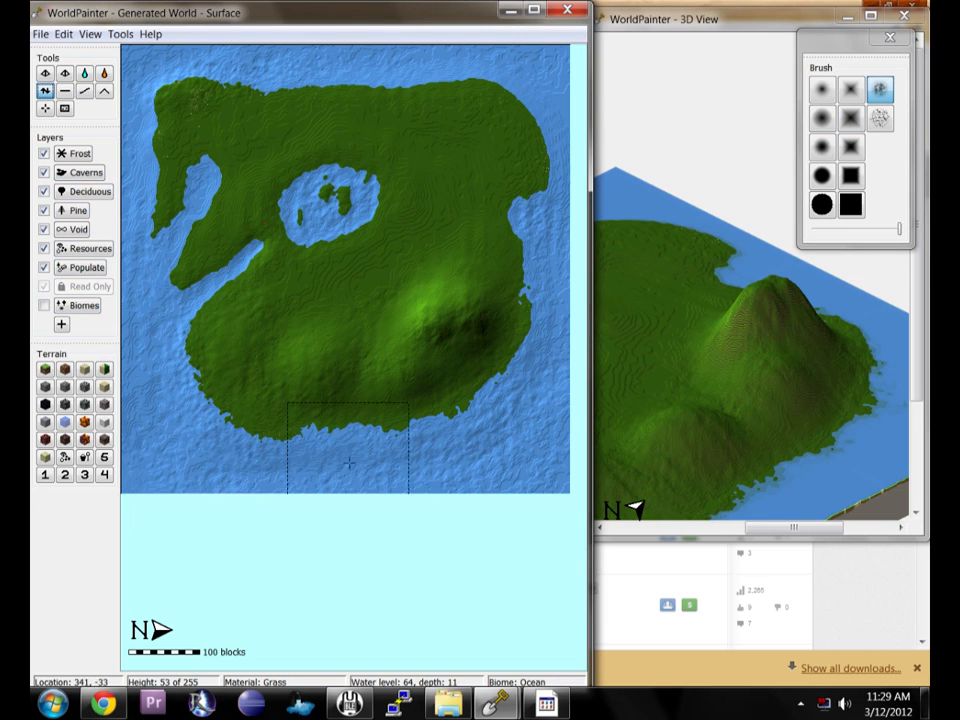
{"action": "scroll", "coordinate": [565, 286], "scroll_direction": "up", "scroll_amount": 5}
{"action": "mouse_move", "coordinate": [531, 417]}
{"action": "right_mouse_down"}
{"action": "mouse_move", "coordinate": [565, 286]}
{"action": "mouse_move", "coordinate": [555, 216]}
{"action": "mouse_move", "coordinate": [564, 134]}
{"action": "right_mouse_up"}
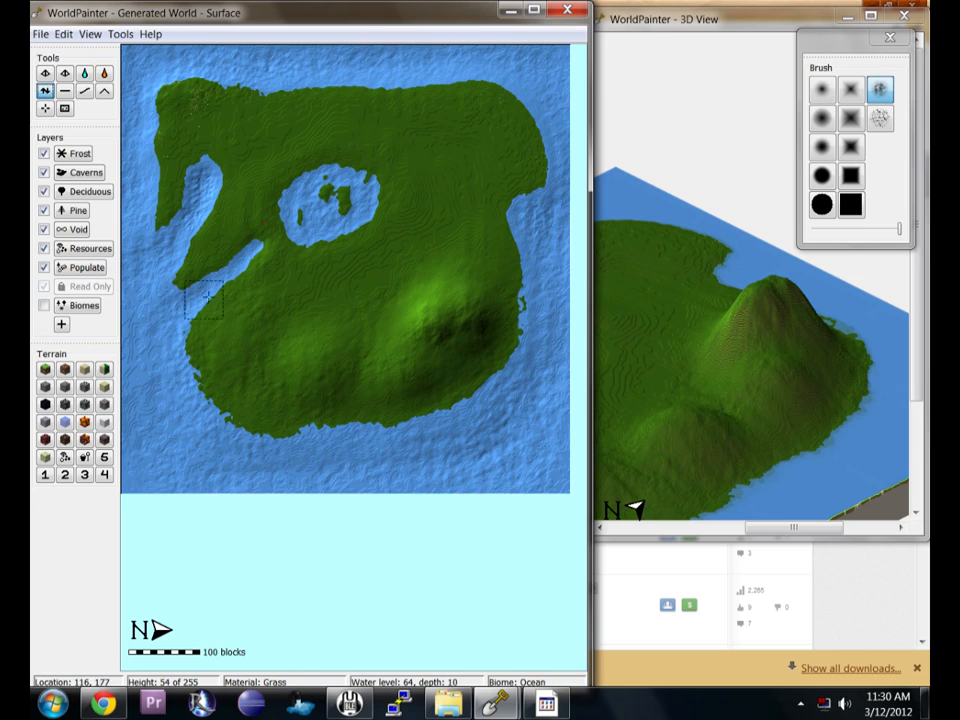
Reduce the brush intensity and raise the south-eastern mountain further with the noise brush.
{"action": "left_click", "coordinate": [84, 90]}
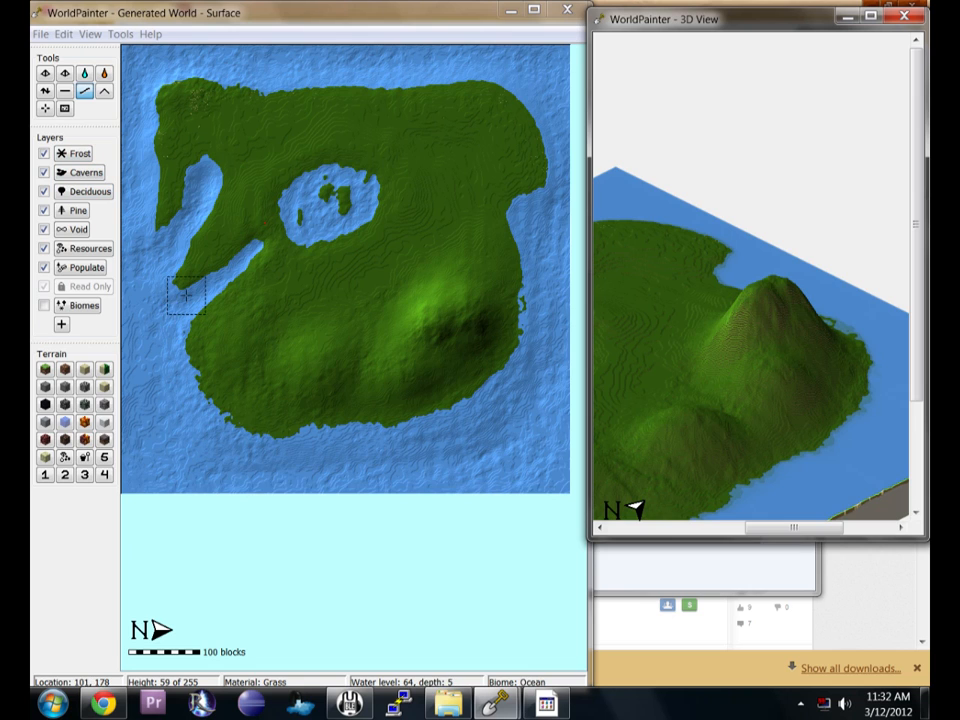
{"action": "left_click", "coordinate": [44, 90]}
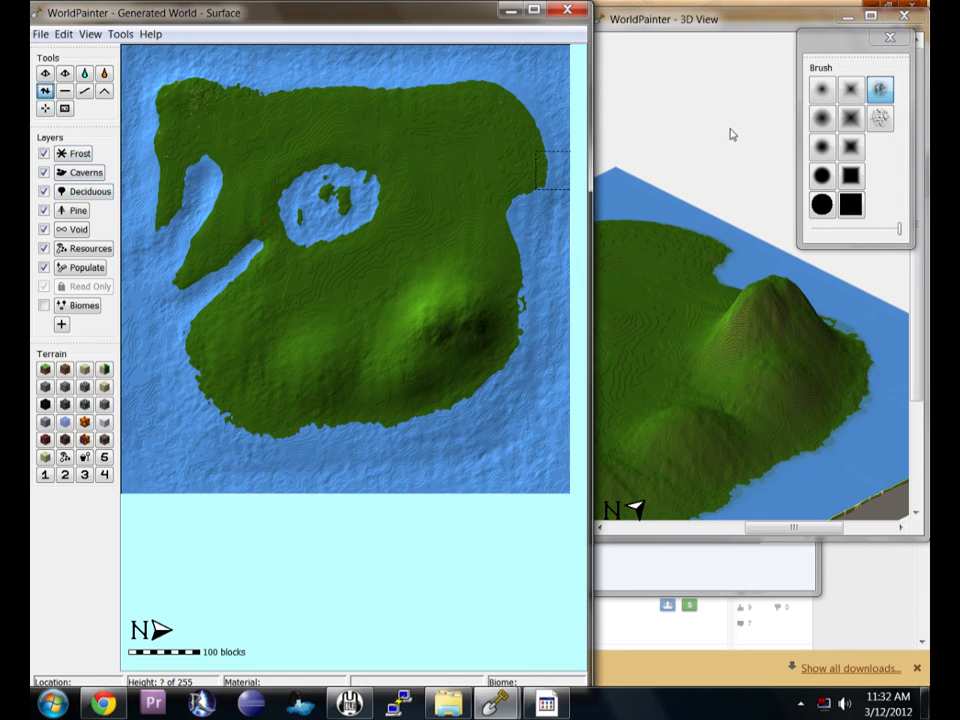
{"action": "left_click_drag", "start_coordinate": [813, 46], "coordinate": [726, 34]}
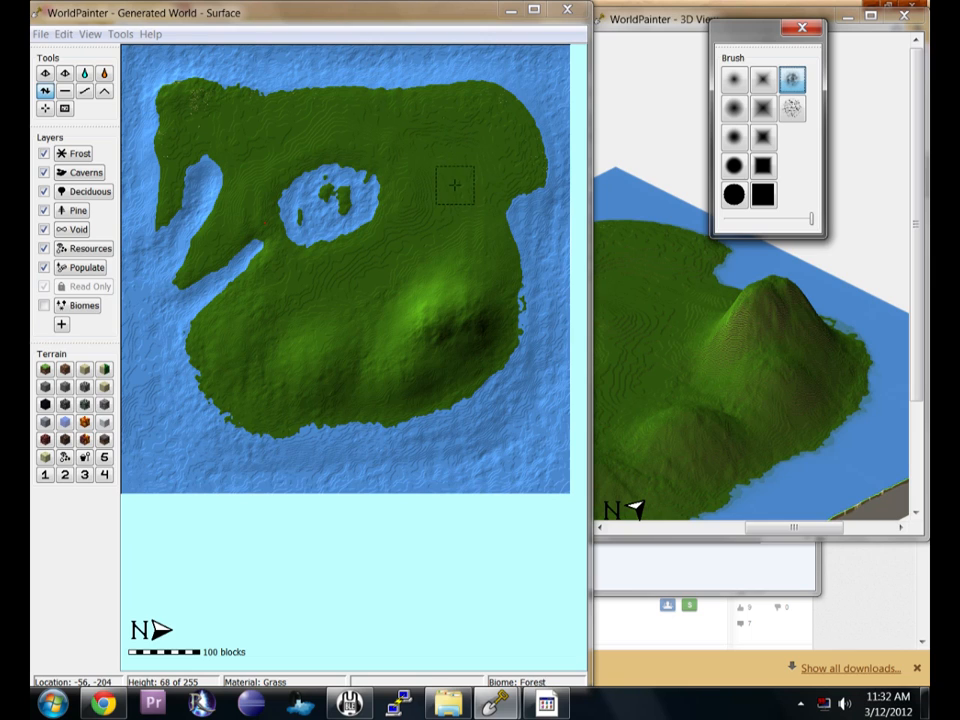
{"action": "left_click", "coordinate": [791, 80]}
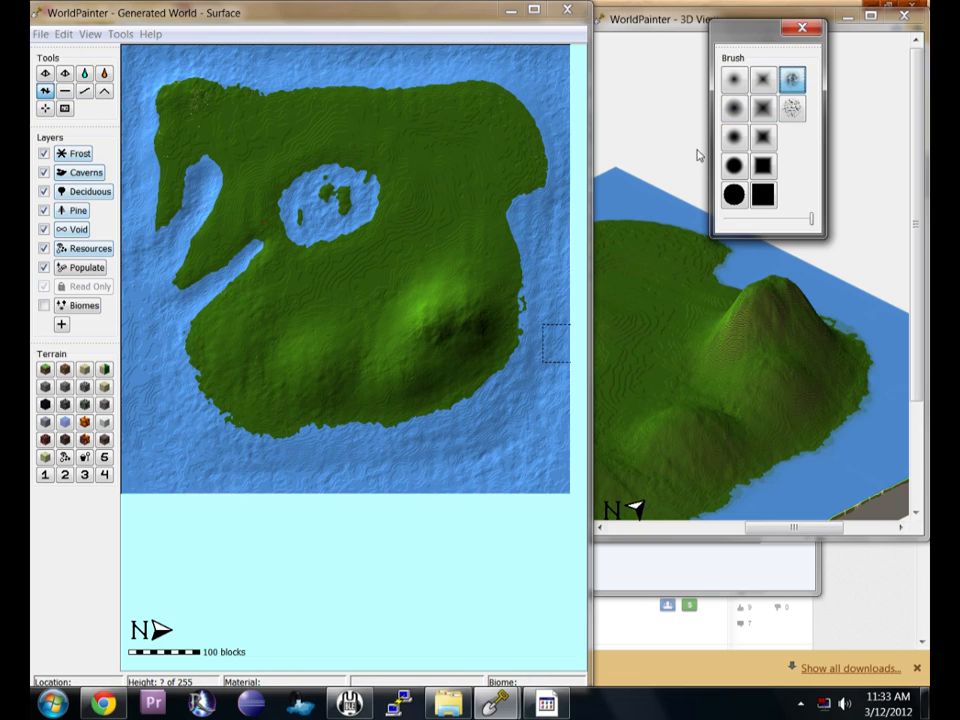
{"action": "left_click_drag", "start_coordinate": [810, 224], "coordinate": [798, 226]}
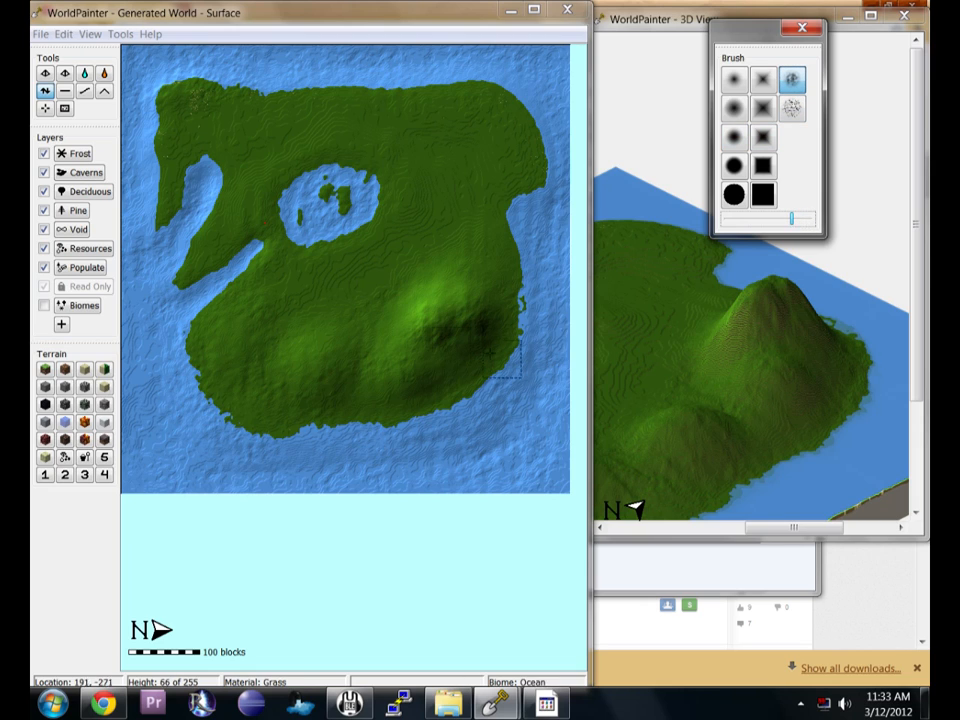
{"action": "mouse_move", "coordinate": [417, 330]}
{"action": "left_mouse_down"}
{"action": "mouse_move", "coordinate": [411, 311]}
{"action": "mouse_move", "coordinate": [421, 380]}
{"action": "mouse_move", "coordinate": [422, 332]}
{"action": "mouse_move", "coordinate": [401, 313]}
{"action": "mouse_move", "coordinate": [415, 295]}
{"action": "mouse_move", "coordinate": [397, 320]}
{"action": "mouse_move", "coordinate": [378, 323]}
{"action": "mouse_move", "coordinate": [379, 375]}
{"action": "mouse_move", "coordinate": [404, 344]}
{"action": "mouse_move", "coordinate": [379, 354]}
{"action": "mouse_move", "coordinate": [404, 361]}
{"action": "mouse_move", "coordinate": [389, 379]}
{"action": "mouse_move", "coordinate": [478, 303]}
{"action": "left_mouse_up"}
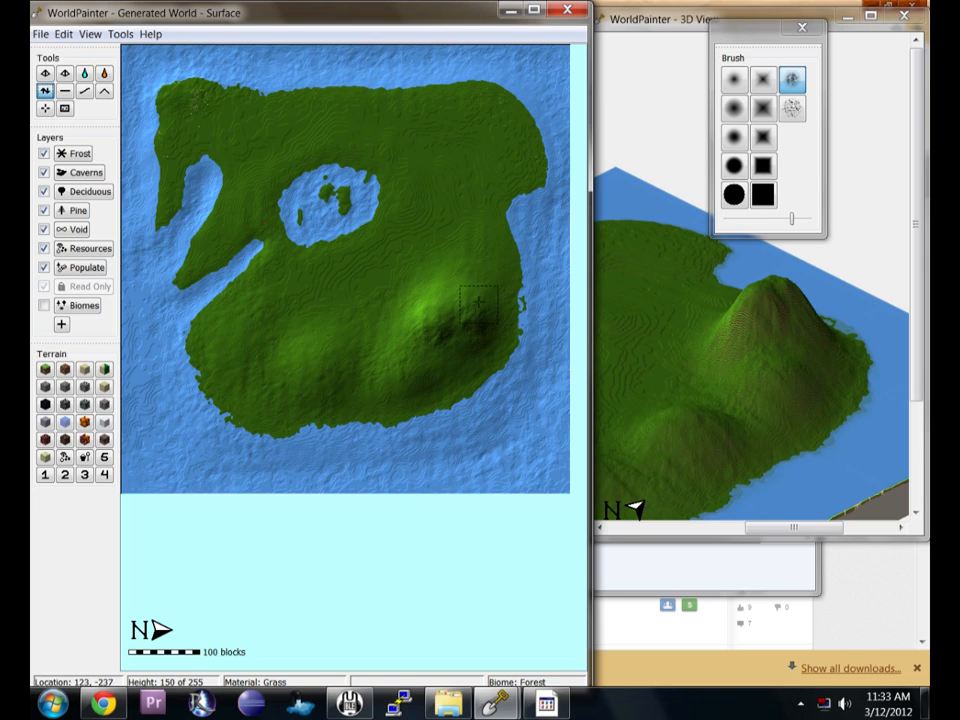
{"action": "left_click_drag", "start_coordinate": [487, 288], "coordinate": [492, 316]}
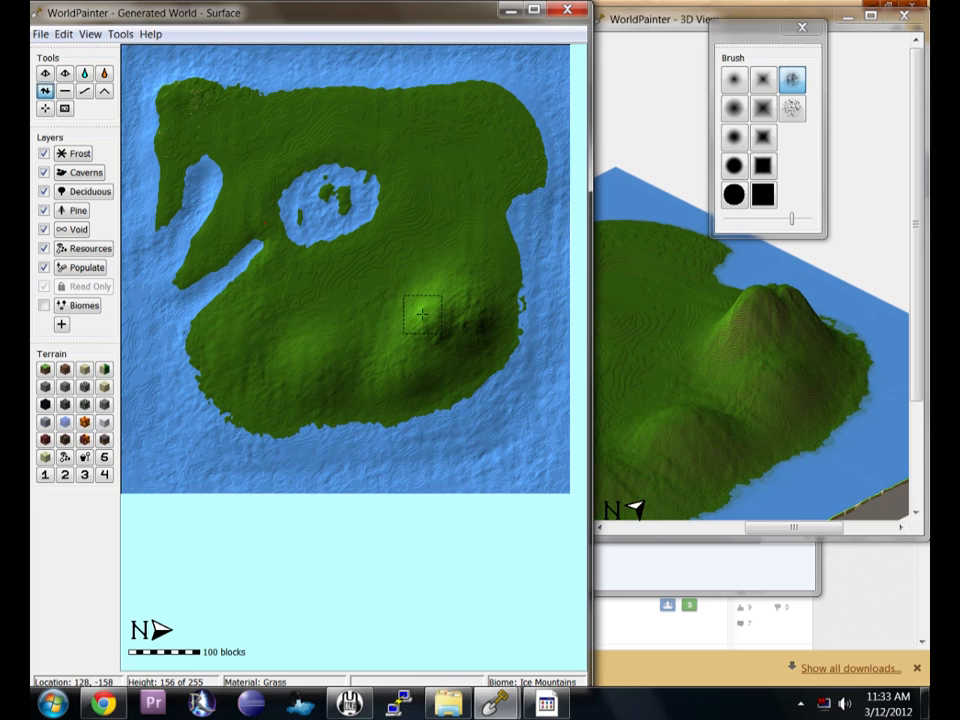
Sharpen the south-eastern mountain's peak into a rough spike with the noise brush.
{"action": "scroll", "coordinate": [437, 291], "scroll_direction": "up", "scroll_amount": 3}
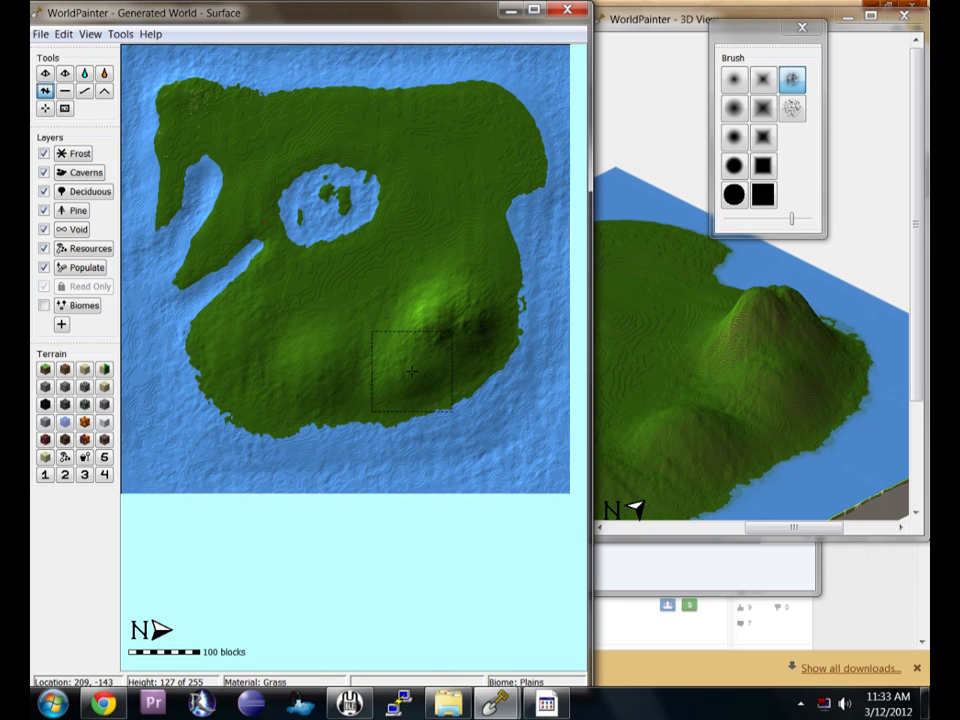
{"action": "left_click", "coordinate": [84, 91]}
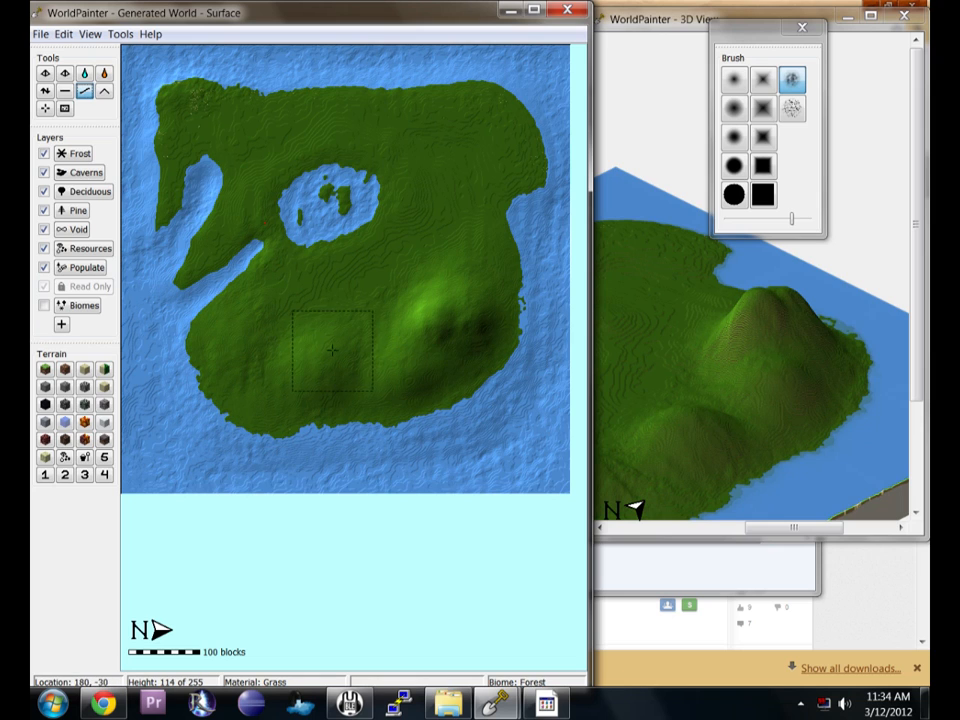
{"action": "left_click", "coordinate": [44, 90]}
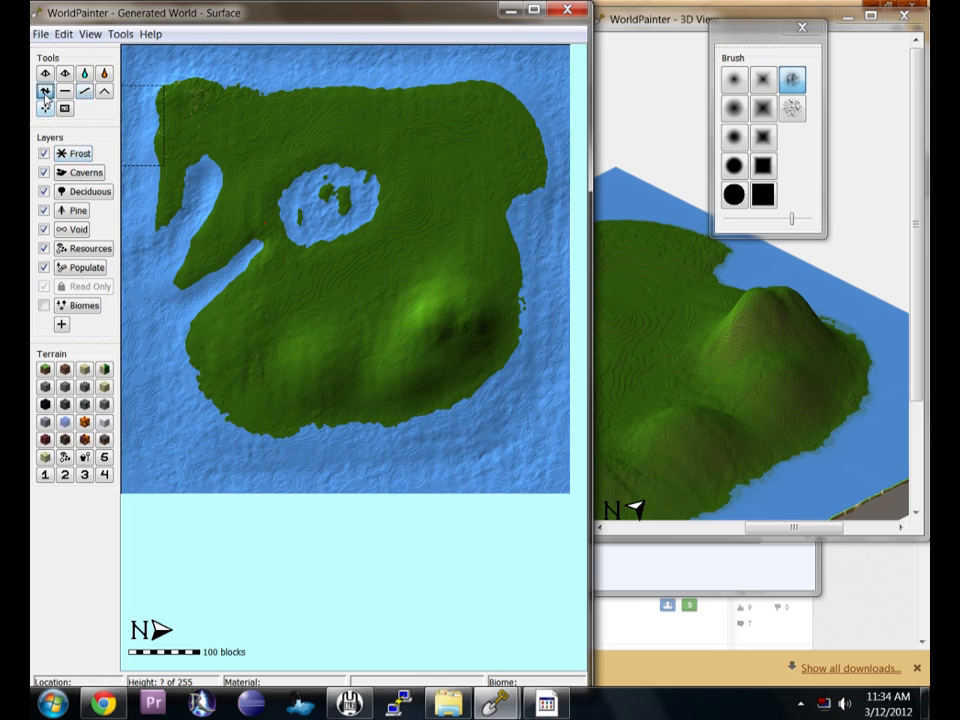
{"action": "left_click", "coordinate": [794, 88]}
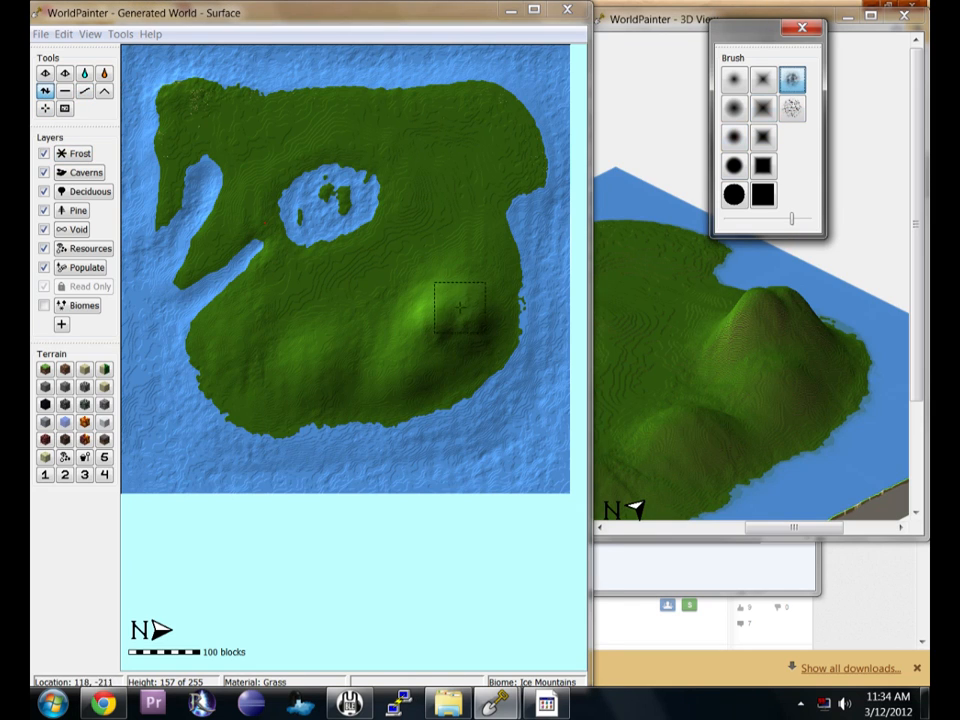
{"action": "left_click_drag", "start_coordinate": [433, 316], "coordinate": [427, 314]}
{"action": "scroll", "coordinate": [427, 314], "scroll_direction": "down", "scroll_amount": 5}
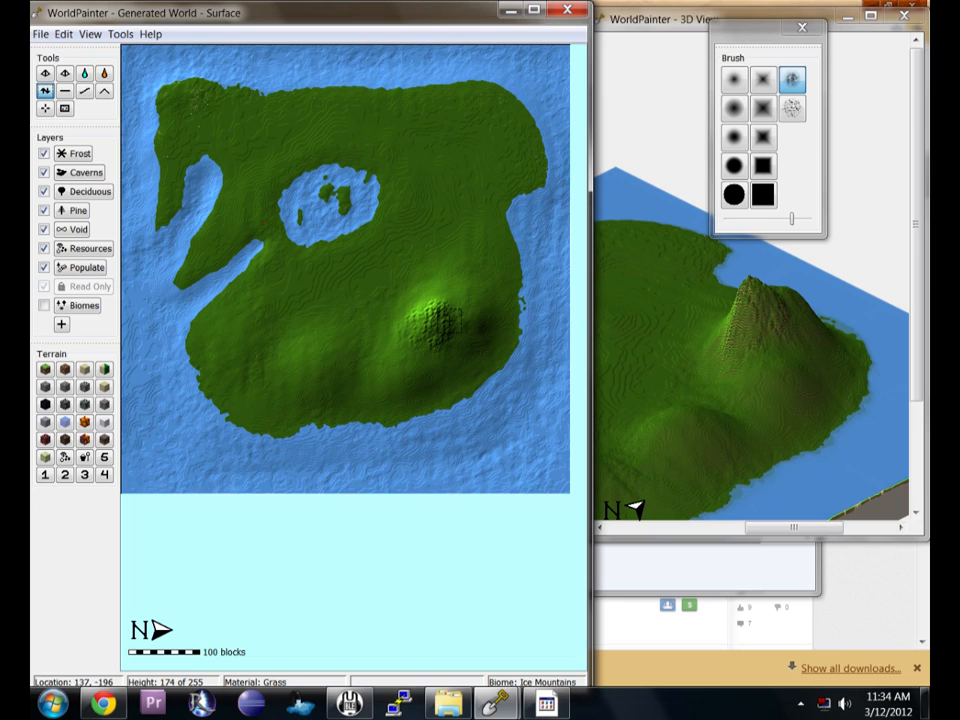
Paint a stone terrain with a small brush on the mountain peak and the smaller hill.
{"action": "left_click", "coordinate": [65, 387]}
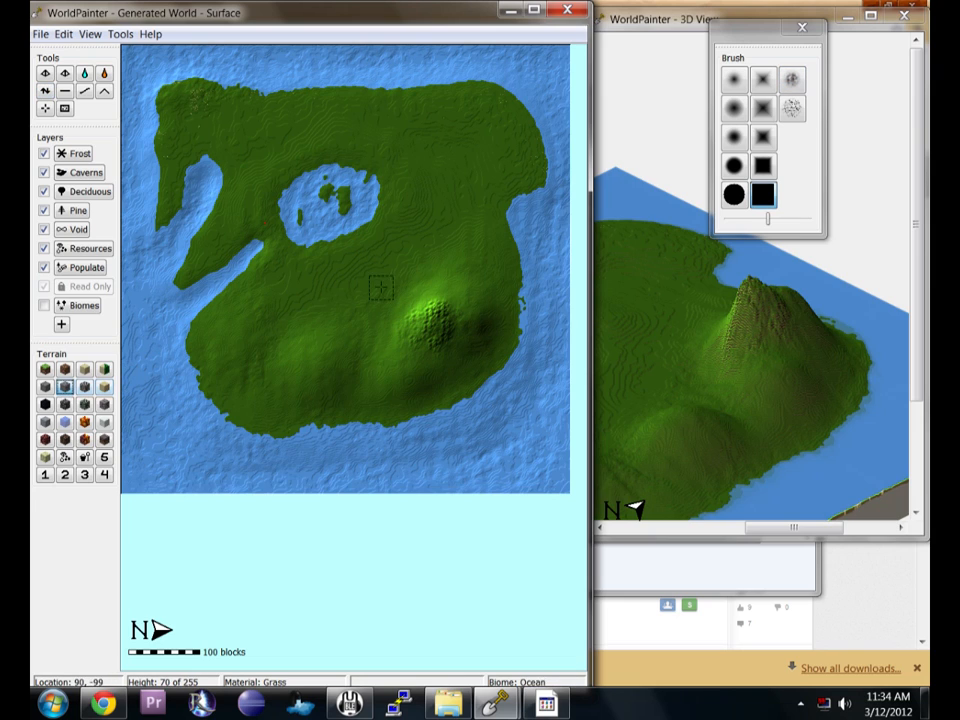
{"action": "left_click", "coordinate": [792, 80]}
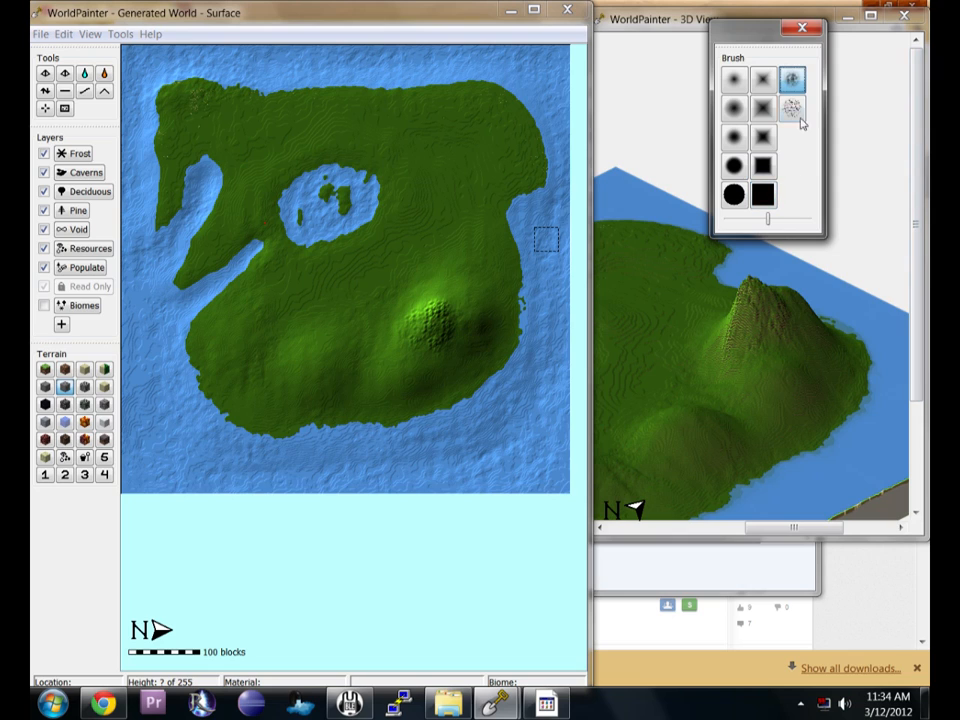
{"action": "left_click_drag", "start_coordinate": [770, 225], "coordinate": [767, 224]}
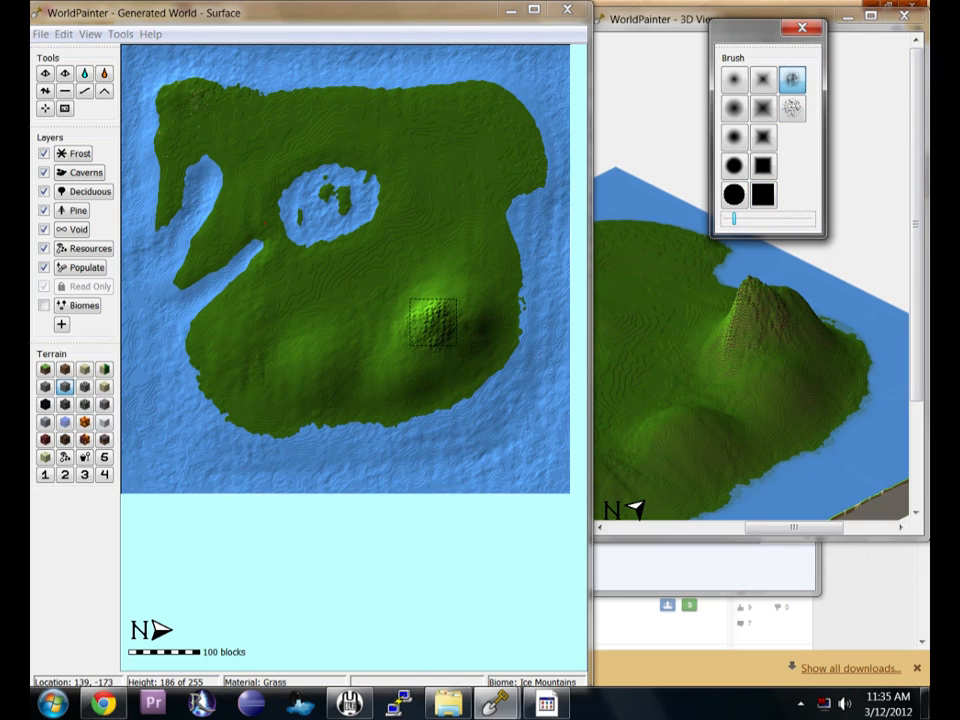
{"action": "left_click", "coordinate": [430, 324]}
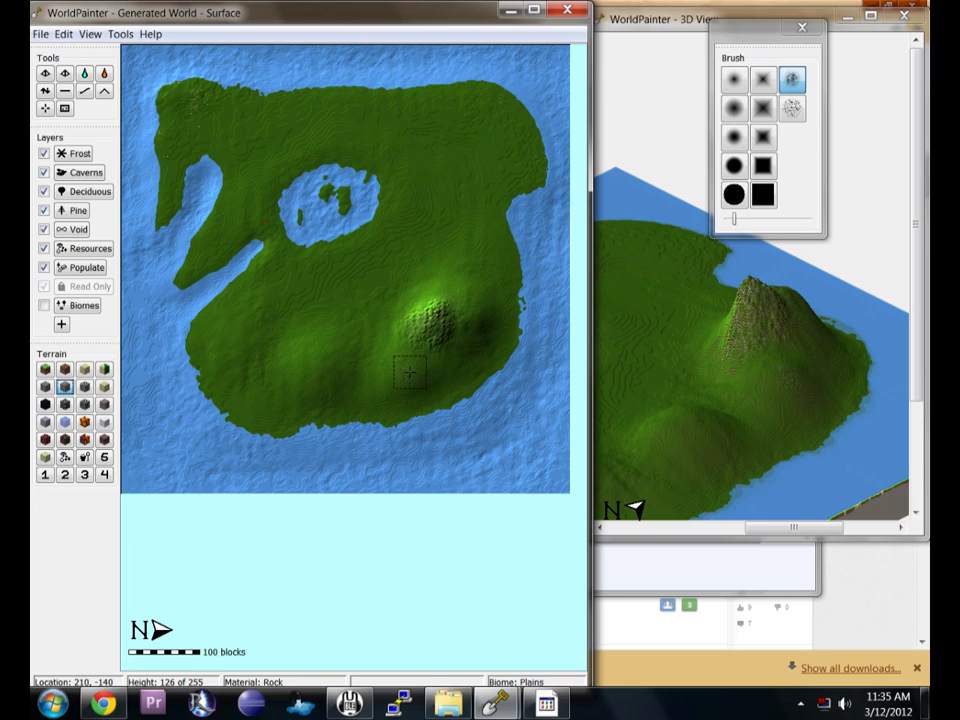
{"action": "left_click", "coordinate": [315, 379]}
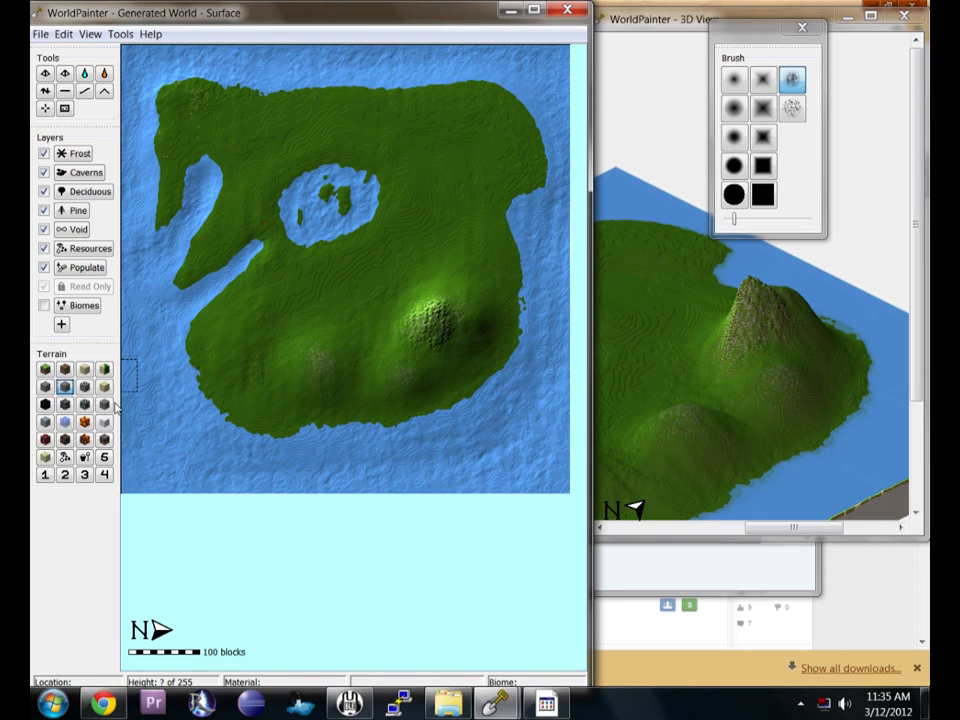
{"action": "left_click", "coordinate": [104, 404]}
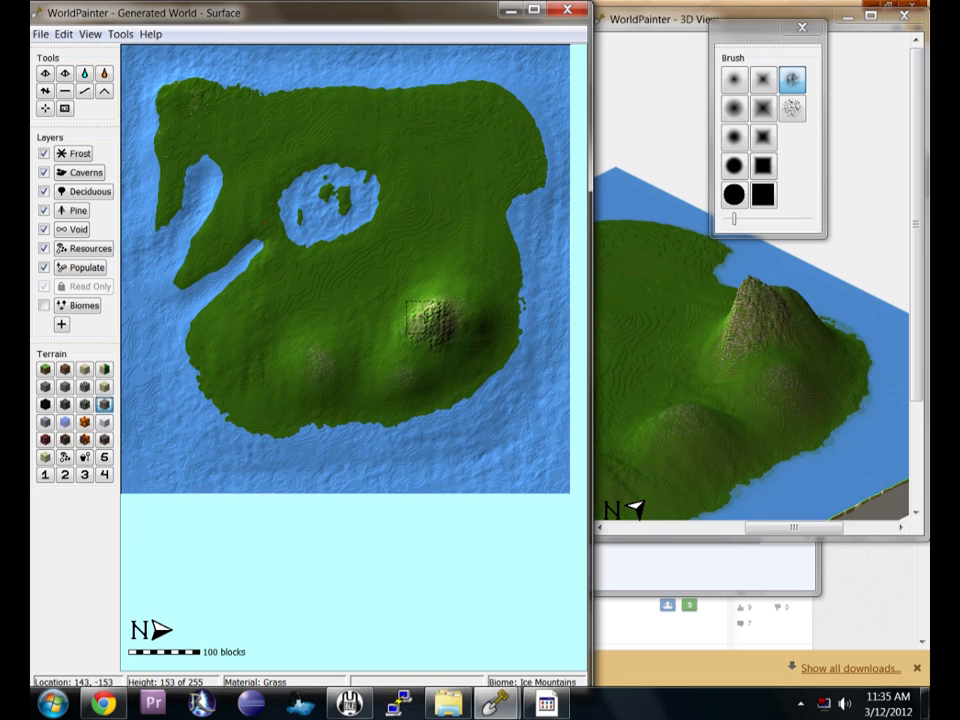
{"action": "mouse_move", "coordinate": [761, 379]}
{"action": "left_mouse_down"}
{"action": "mouse_move", "coordinate": [748, 422]}
{"action": "mouse_move", "coordinate": [664, 414]}
{"action": "mouse_move", "coordinate": [733, 427]}
{"action": "left_mouse_up"}
{"action": "left_click_drag", "start_coordinate": [716, 347], "coordinate": [820, 479]}
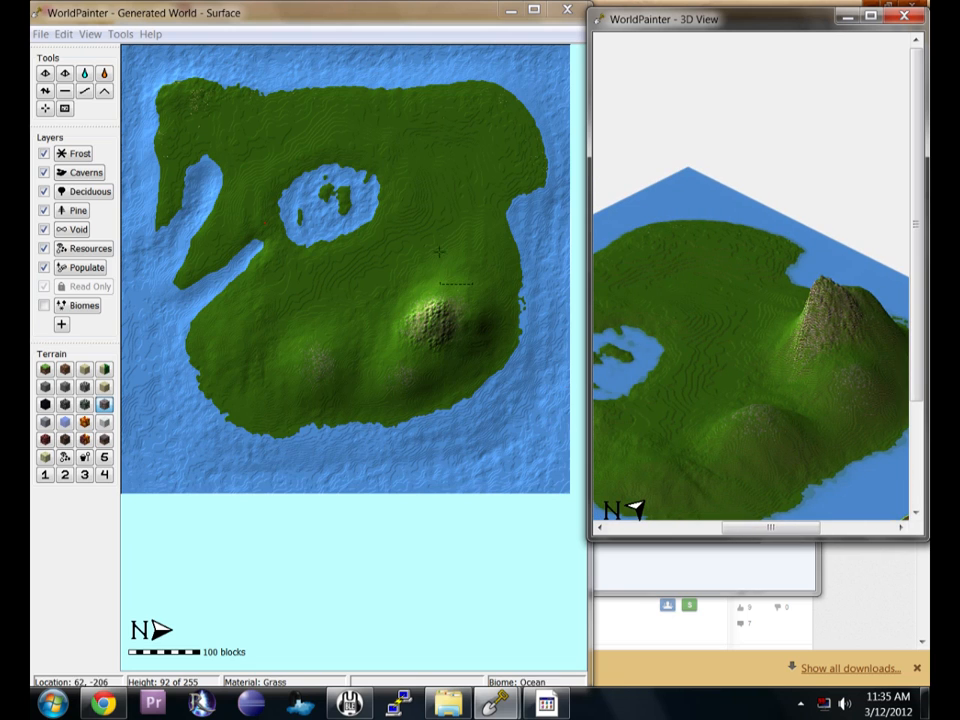
Choose sand terrain with a hard round brush and zoom the map in two levels.
{"action": "left_click", "coordinate": [85, 369]}
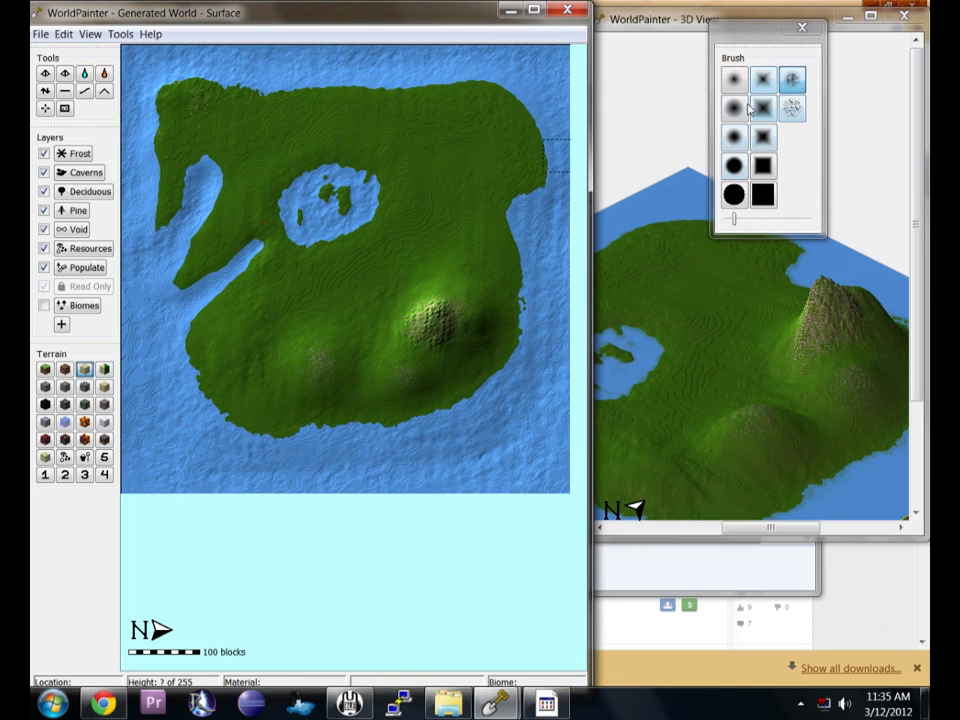
{"action": "left_click", "coordinate": [734, 165]}
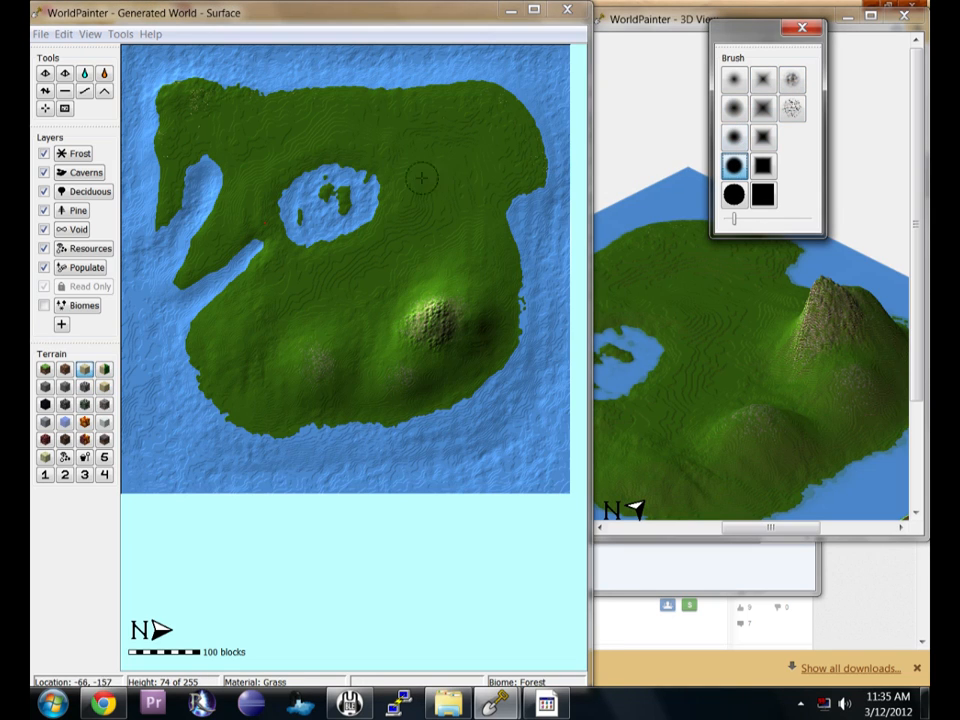
{"action": "left_click", "coordinate": [90, 34]}
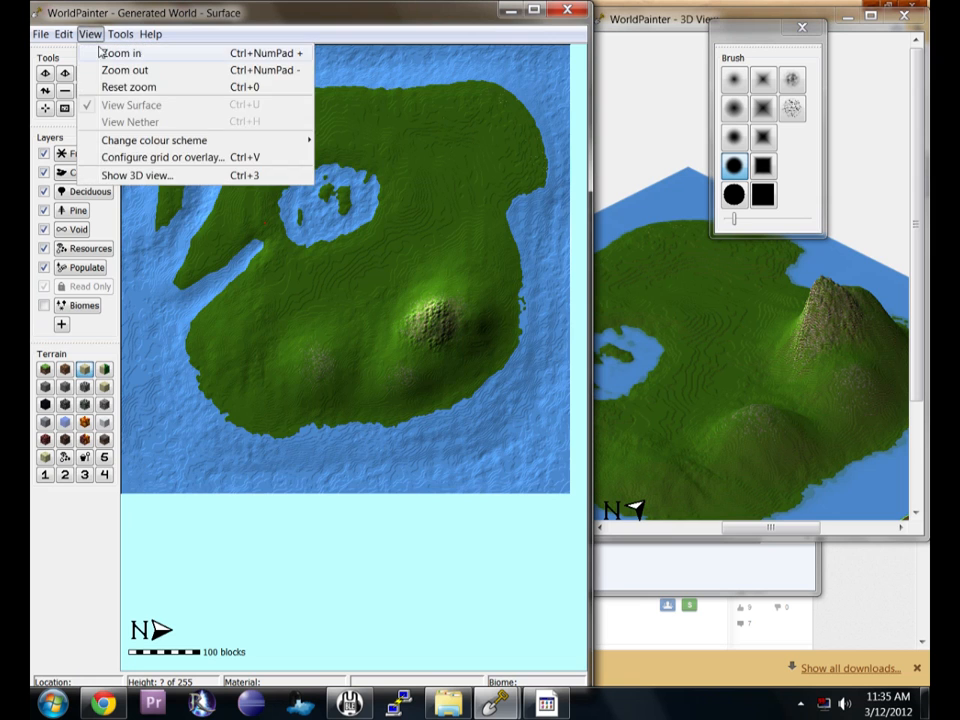
{"action": "left_click", "coordinate": [95, 51]}
{"action": "left_click", "coordinate": [90, 34]}
{"action": "left_click", "coordinate": [95, 51]}
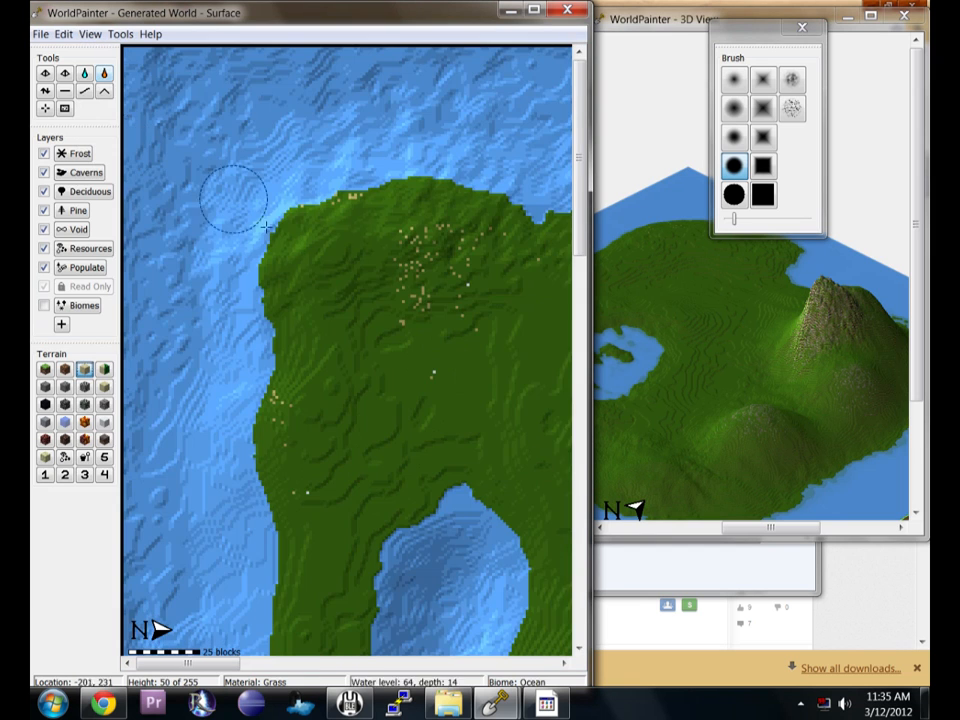
Examine the inland lake, its islands and shoreline at close zoom.
{"action": "middle_click_drag", "start_coordinate": [546, 383], "coordinate": [352, 240]}
{"action": "middle_click_drag", "start_coordinate": [420, 268], "coordinate": [267, 271]}
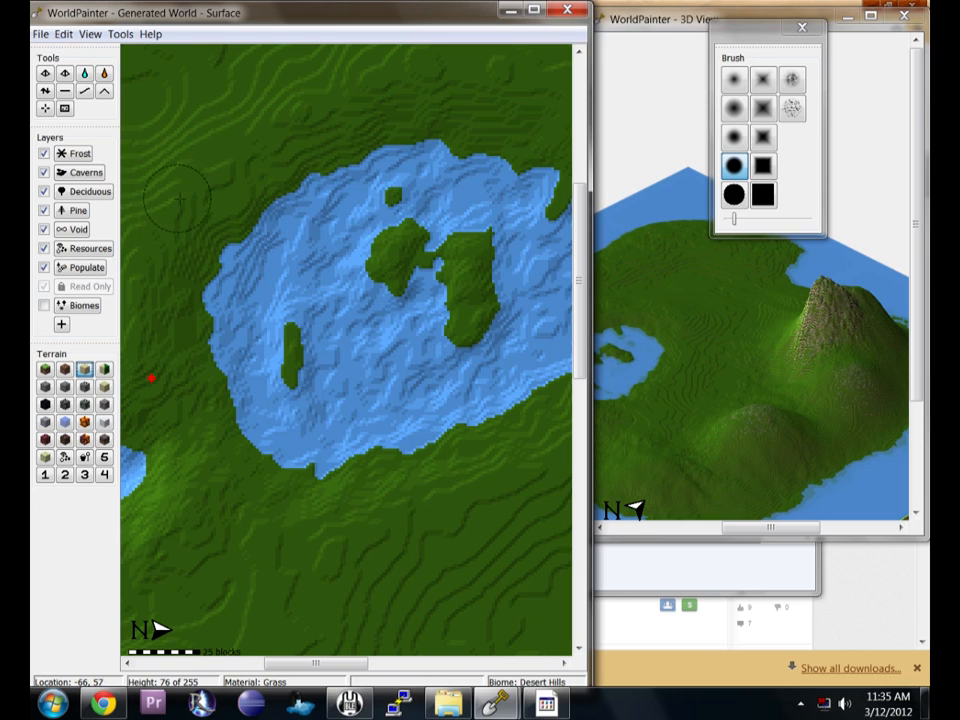
{"action": "left_click", "coordinate": [84, 91]}
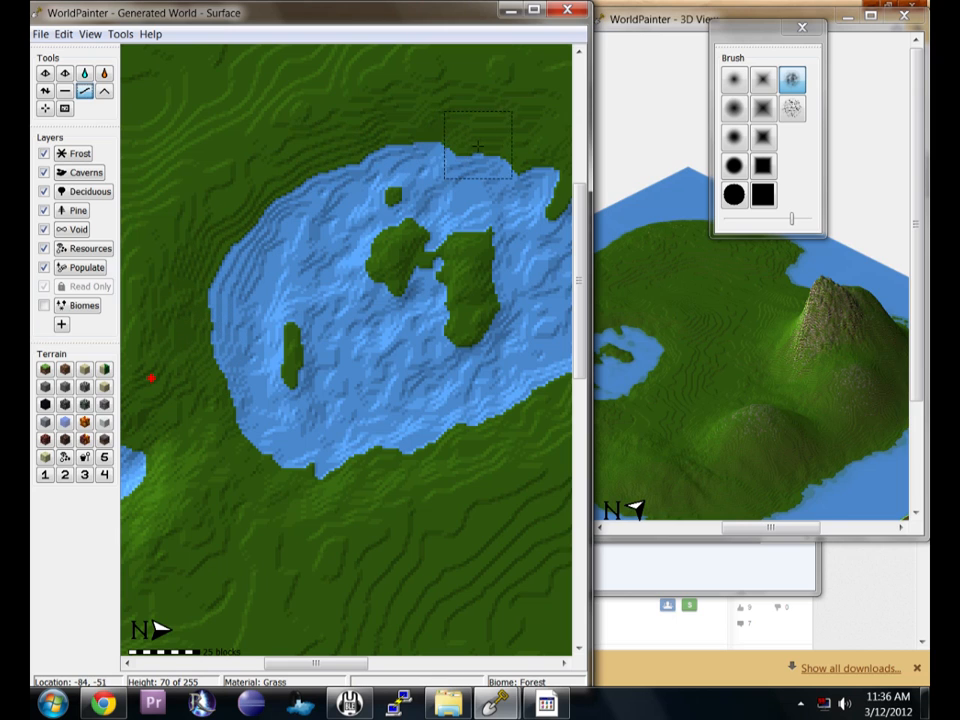
{"action": "middle_click_drag", "start_coordinate": [519, 171], "coordinate": [322, 161]}
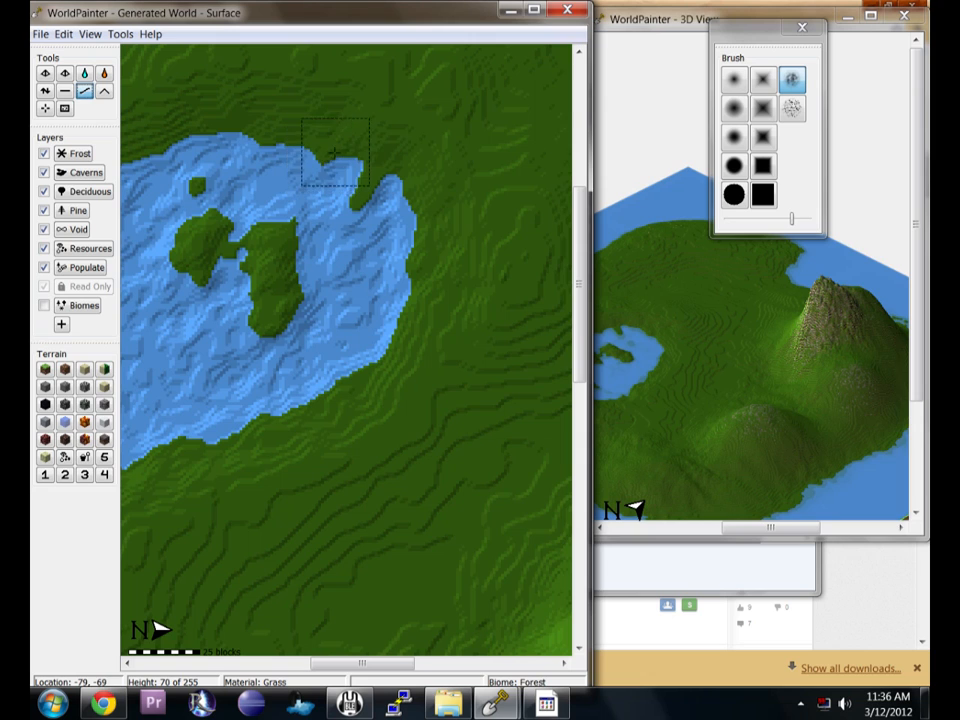
{"action": "mouse_move", "coordinate": [380, 166]}
{"action": "left_mouse_down"}
{"action": "mouse_move", "coordinate": [422, 234]}
{"action": "mouse_move", "coordinate": [412, 305]}
{"action": "mouse_move", "coordinate": [356, 383]}
{"action": "mouse_move", "coordinate": [297, 413]}
{"action": "left_mouse_up"}
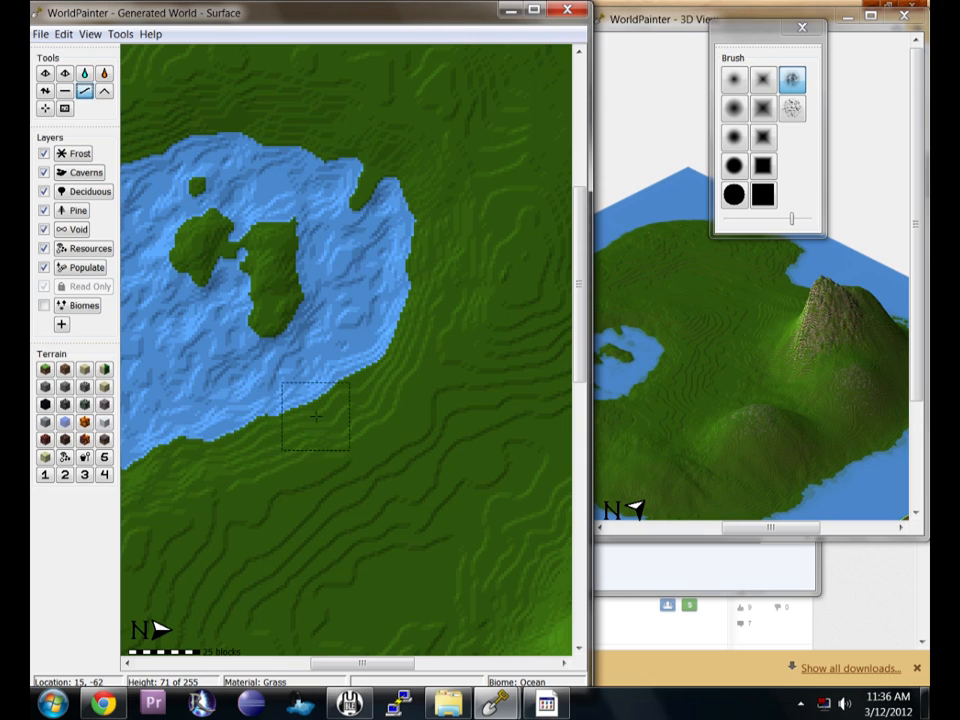
{"action": "middle_click_drag", "start_coordinate": [308, 420], "coordinate": [455, 310]}
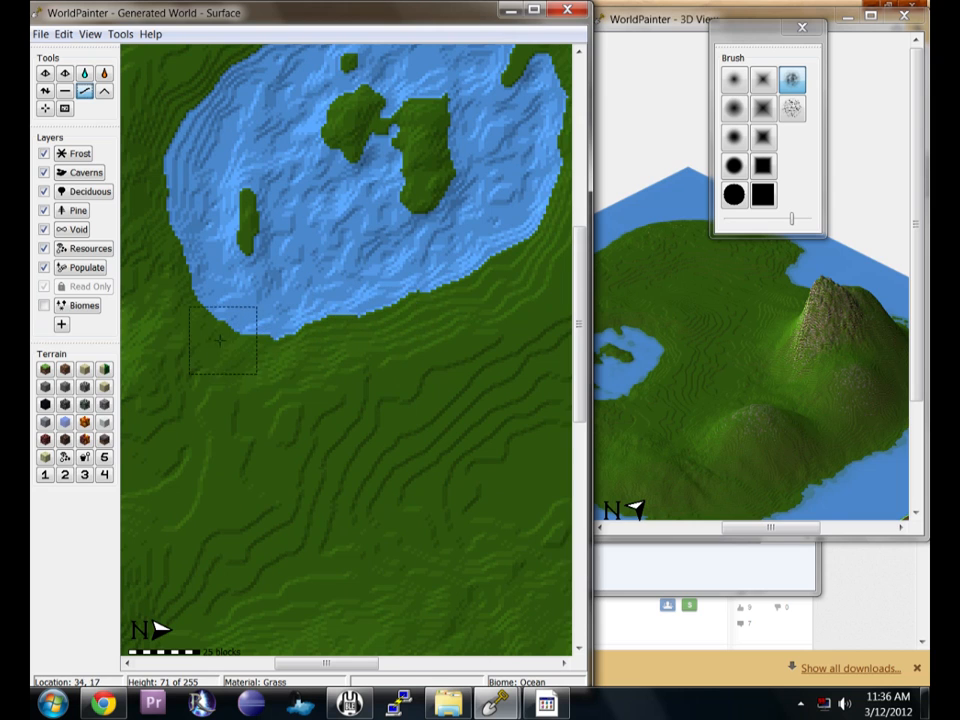
{"action": "middle_click_drag", "start_coordinate": [328, 338], "coordinate": [470, 385]}
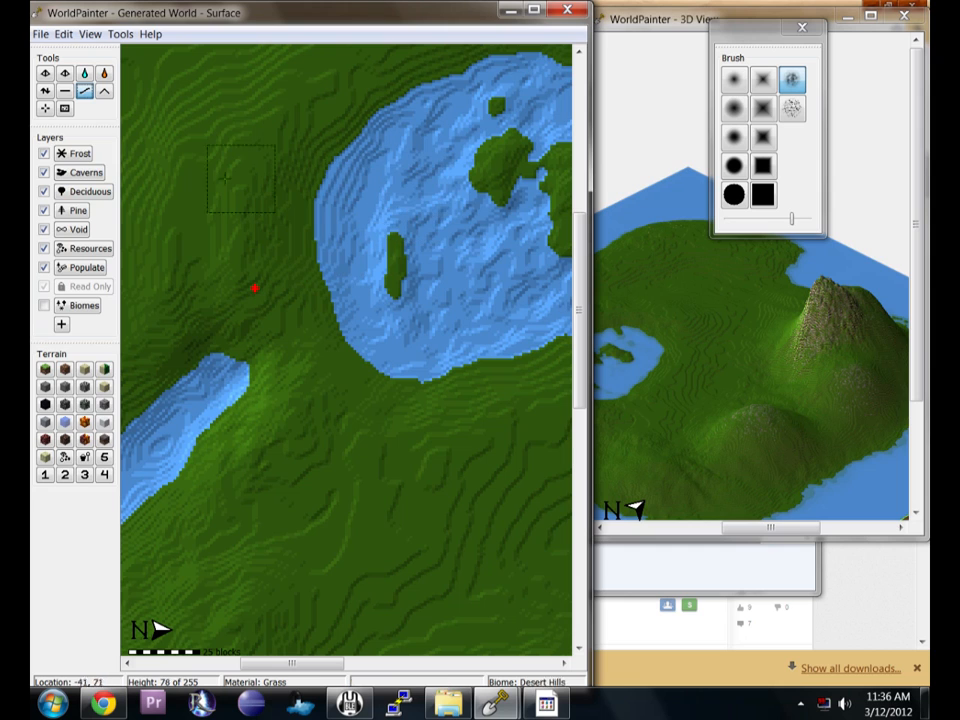
{"action": "middle_click_drag", "start_coordinate": [490, 279], "coordinate": [353, 317]}
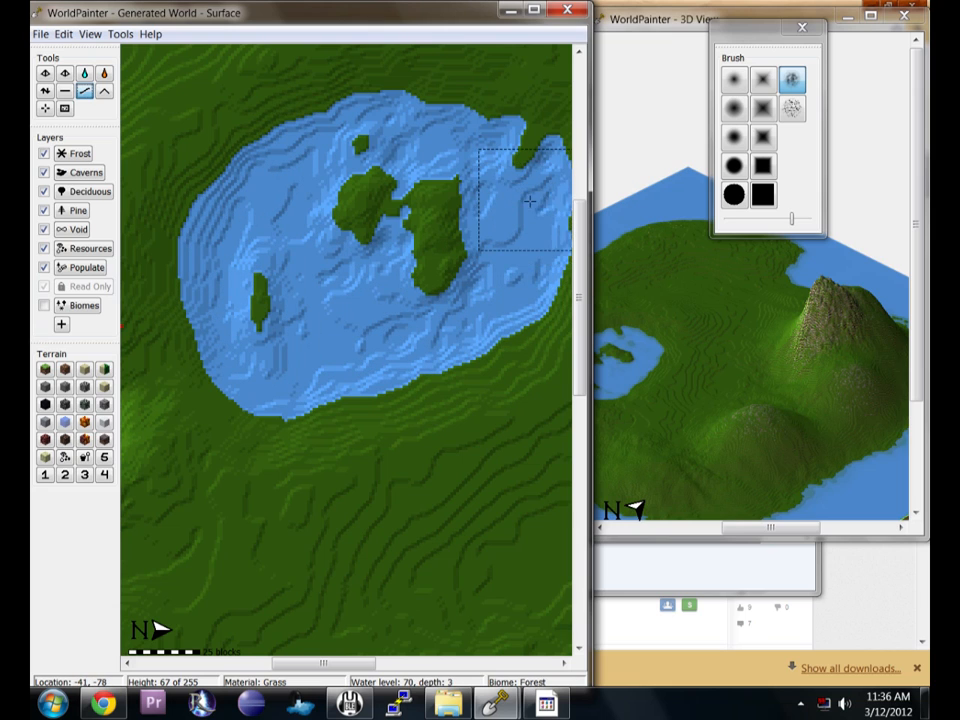
Smooth the lake bed and shoreline near the islands with the smooth tool and a soft round brush.
{"action": "left_click", "coordinate": [44, 90]}
{"action": "left_click", "coordinate": [734, 79]}
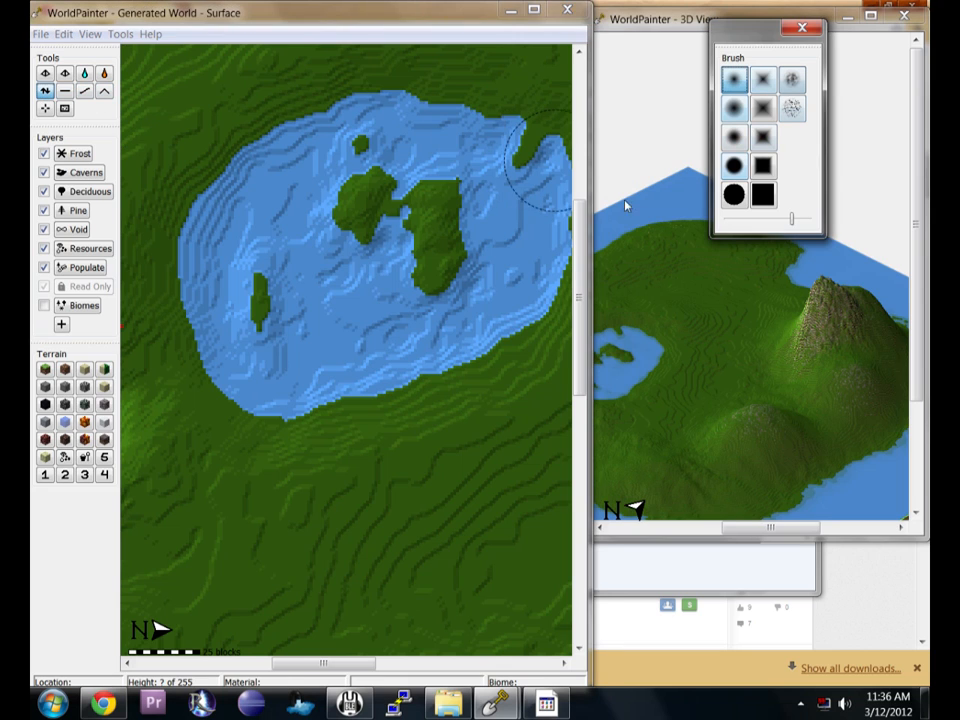
{"action": "left_click", "coordinate": [517, 226]}
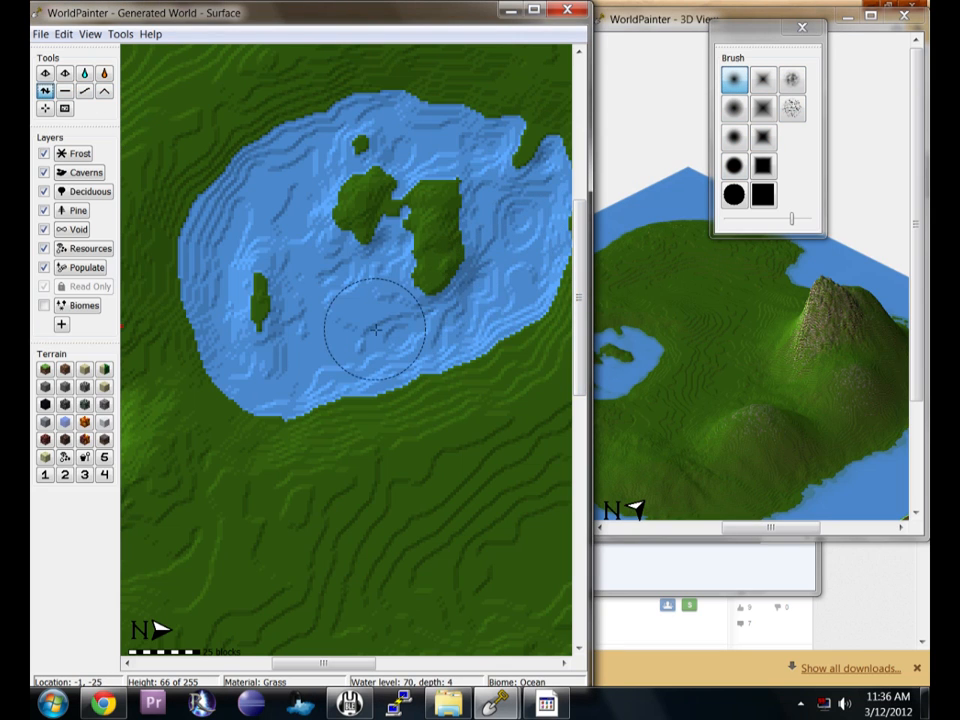
{"action": "mouse_move", "coordinate": [354, 340]}
{"action": "right_mouse_down"}
{"action": "mouse_move", "coordinate": [337, 354]}
{"action": "mouse_move", "coordinate": [381, 275]}
{"action": "mouse_move", "coordinate": [299, 323]}
{"action": "mouse_move", "coordinate": [338, 300]}
{"action": "mouse_move", "coordinate": [315, 279]}
{"action": "mouse_move", "coordinate": [289, 221]}
{"action": "mouse_move", "coordinate": [321, 304]}
{"action": "mouse_move", "coordinate": [298, 271]}
{"action": "mouse_move", "coordinate": [289, 332]}
{"action": "mouse_move", "coordinate": [221, 268]}
{"action": "mouse_move", "coordinate": [210, 289]}
{"action": "mouse_move", "coordinate": [222, 318]}
{"action": "mouse_move", "coordinate": [255, 212]}
{"action": "mouse_move", "coordinate": [227, 246]}
{"action": "mouse_move", "coordinate": [215, 135]}
{"action": "mouse_move", "coordinate": [309, 158]}
{"action": "mouse_move", "coordinate": [240, 160]}
{"action": "mouse_move", "coordinate": [225, 150]}
{"action": "mouse_move", "coordinate": [260, 125]}
{"action": "mouse_move", "coordinate": [439, 148]}
{"action": "mouse_move", "coordinate": [444, 133]}
{"action": "mouse_move", "coordinate": [415, 149]}
{"action": "mouse_move", "coordinate": [310, 115]}
{"action": "mouse_move", "coordinate": [361, 114]}
{"action": "mouse_move", "coordinate": [340, 100]}
{"action": "mouse_move", "coordinate": [250, 122]}
{"action": "mouse_move", "coordinate": [243, 110]}
{"action": "mouse_move", "coordinate": [304, 181]}
{"action": "mouse_move", "coordinate": [311, 229]}
{"action": "mouse_move", "coordinate": [369, 256]}
{"action": "mouse_move", "coordinate": [363, 308]}
{"action": "mouse_move", "coordinate": [336, 311]}
{"action": "mouse_move", "coordinate": [326, 326]}
{"action": "mouse_move", "coordinate": [386, 326]}
{"action": "mouse_move", "coordinate": [281, 367]}
{"action": "right_mouse_up"}
{"action": "middle_click_drag", "start_coordinate": [452, 291], "coordinate": [330, 325]}
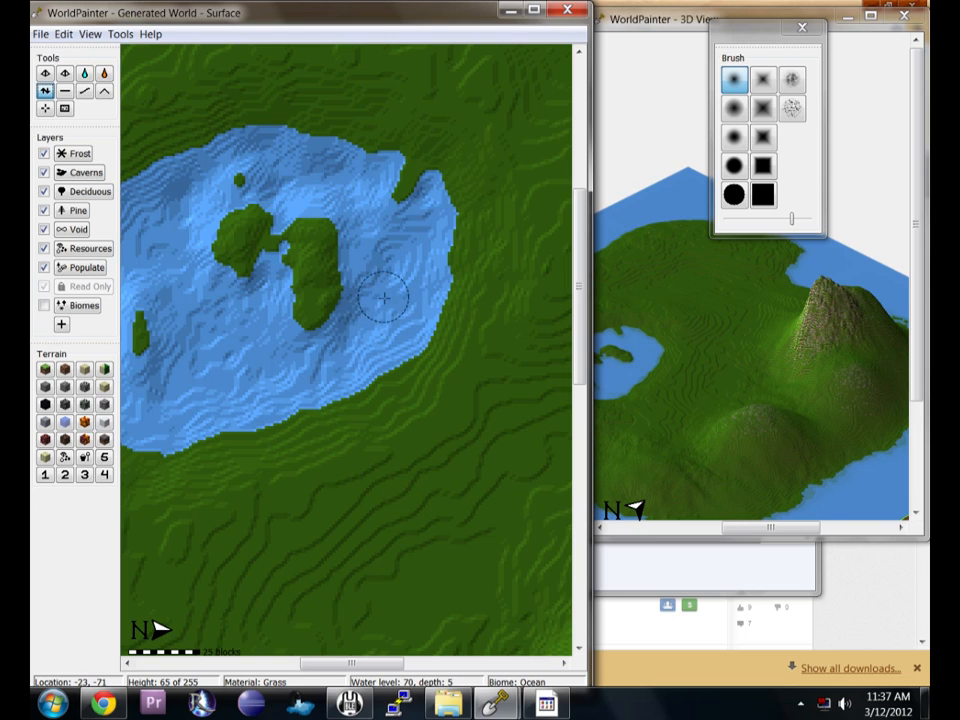
Paint a thin strip of sand along the lake's western shoreline with a small round brush.
{"action": "left_click", "coordinate": [84, 90]}
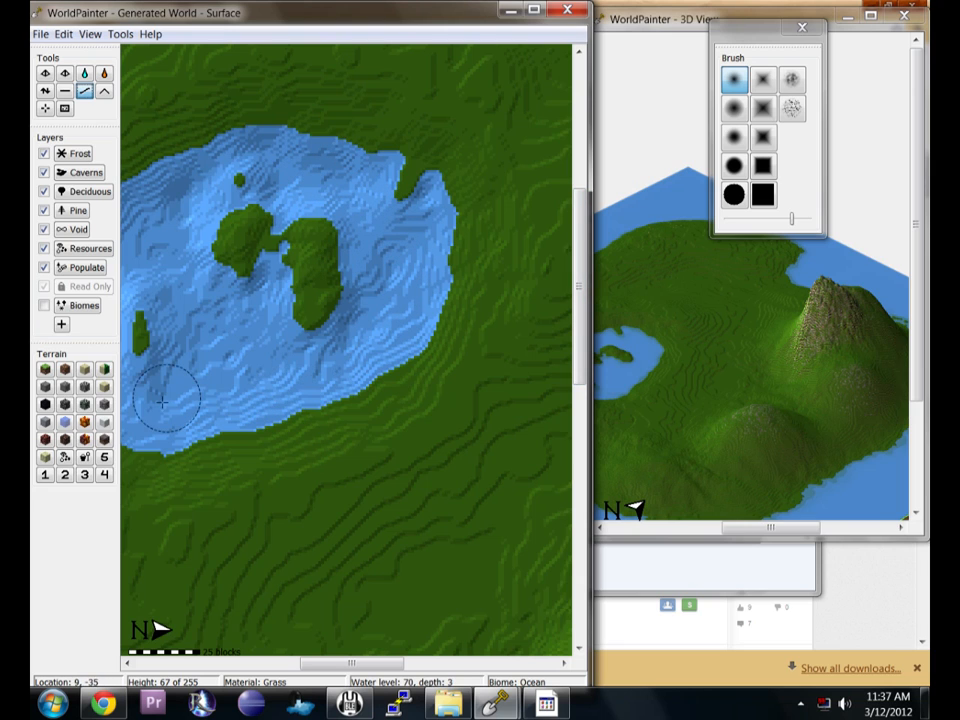
{"action": "middle_click_drag", "start_coordinate": [190, 316], "coordinate": [403, 381]}
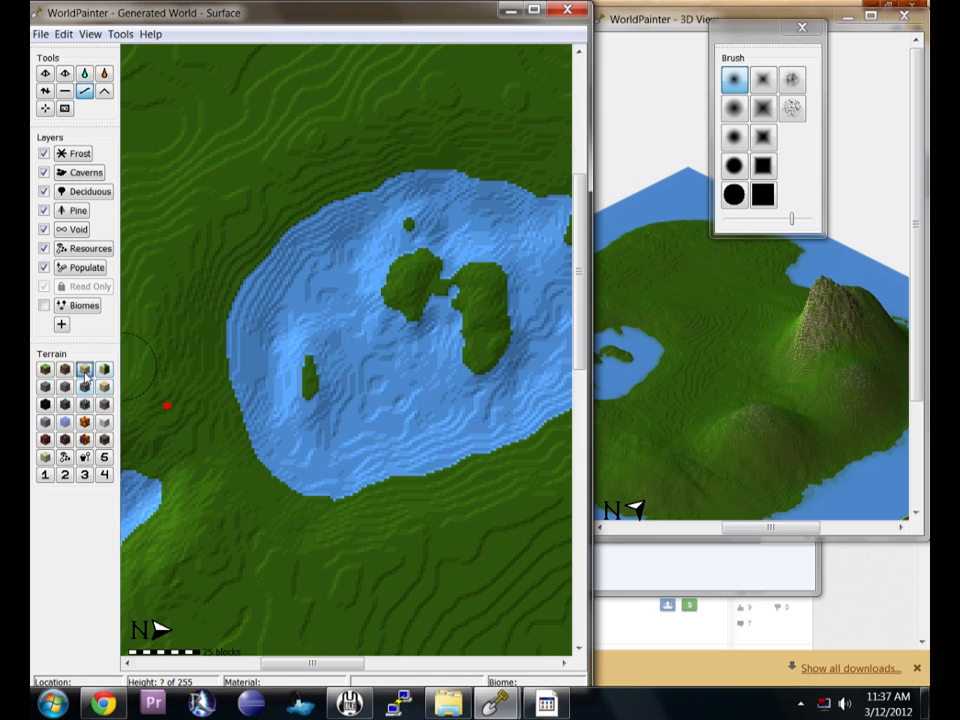
{"action": "left_click", "coordinate": [85, 373]}
{"action": "left_click", "coordinate": [742, 112]}
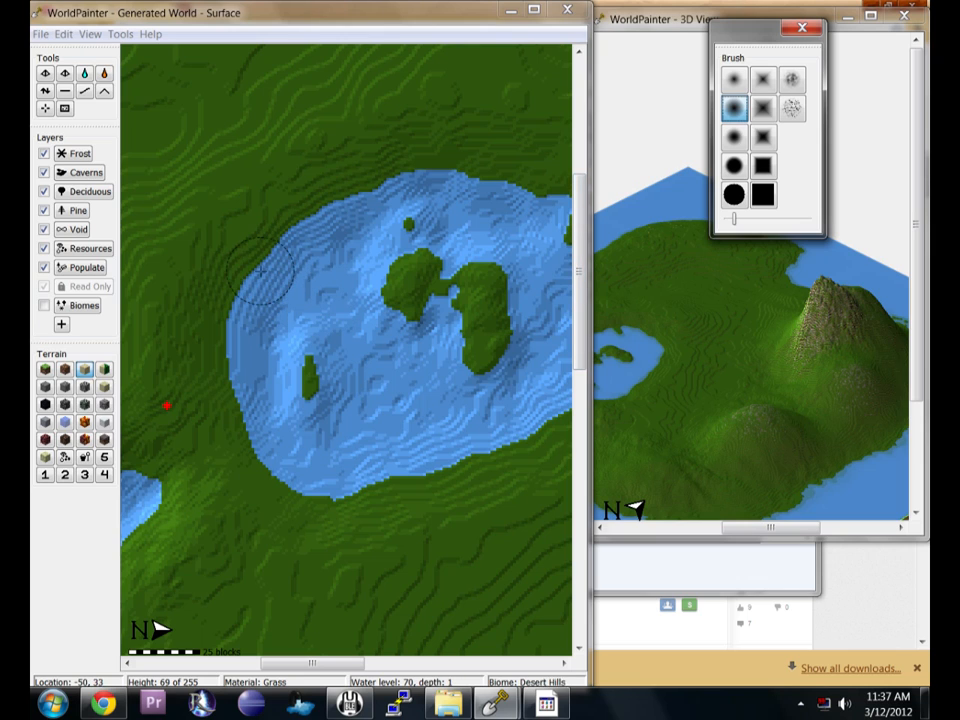
{"action": "left_click_drag", "start_coordinate": [250, 276], "coordinate": [275, 251]}
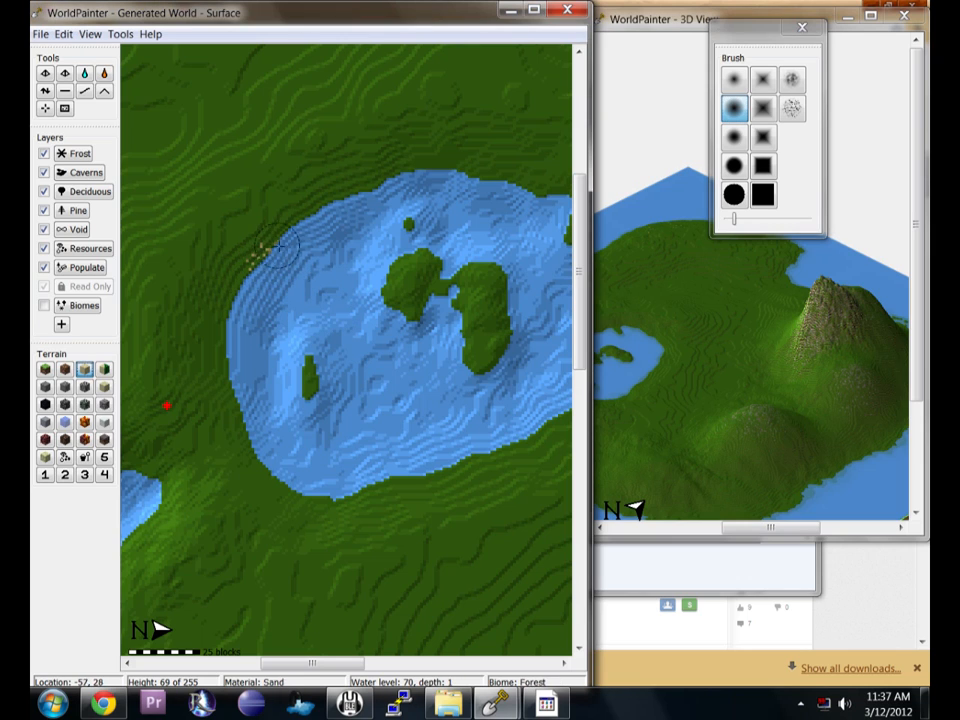
{"action": "left_click", "coordinate": [739, 171]}
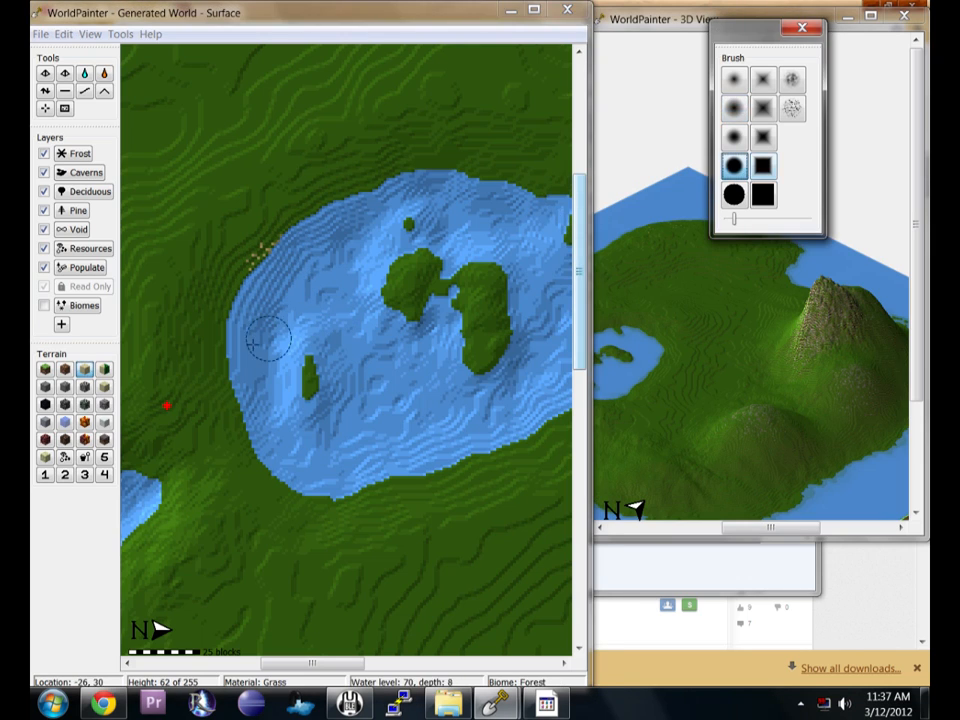
{"action": "mouse_move", "coordinate": [265, 250]}
{"action": "left_mouse_down"}
{"action": "mouse_move", "coordinate": [225, 343]}
{"action": "mouse_move", "coordinate": [256, 440]}
{"action": "mouse_move", "coordinate": [252, 428]}
{"action": "left_mouse_up"}
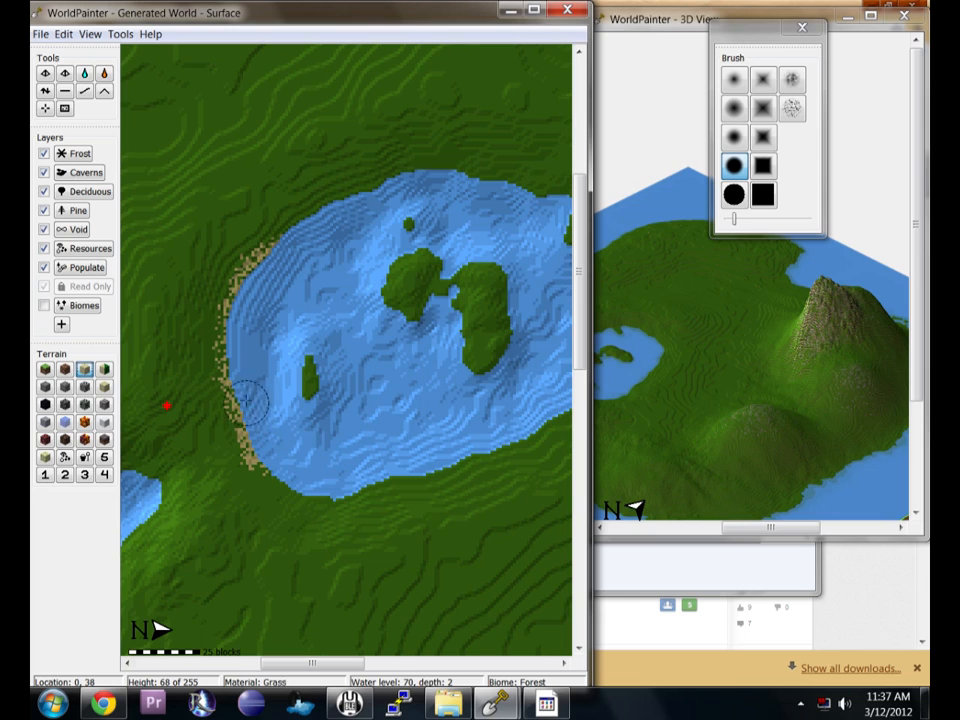
Set a larger round brush at full intensity and try a sand stroke along the shore, undoing it.
{"action": "left_click", "coordinate": [735, 197]}
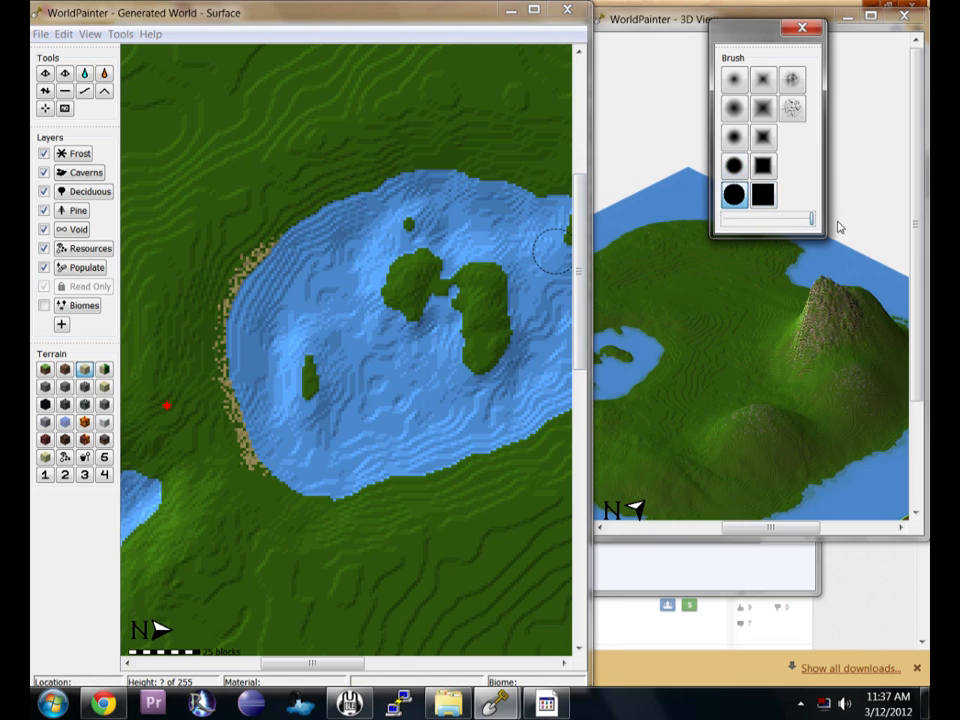
{"action": "left_click_drag", "start_coordinate": [802, 220], "coordinate": [814, 221]}
{"action": "mouse_move", "coordinate": [249, 277]}
{"action": "left_mouse_down"}
{"action": "mouse_move", "coordinate": [362, 194]}
{"action": "mouse_move", "coordinate": [345, 203]}
{"action": "mouse_move", "coordinate": [308, 228]}
{"action": "mouse_move", "coordinate": [386, 204]}
{"action": "mouse_move", "coordinate": [484, 97]}
{"action": "left_mouse_up"}
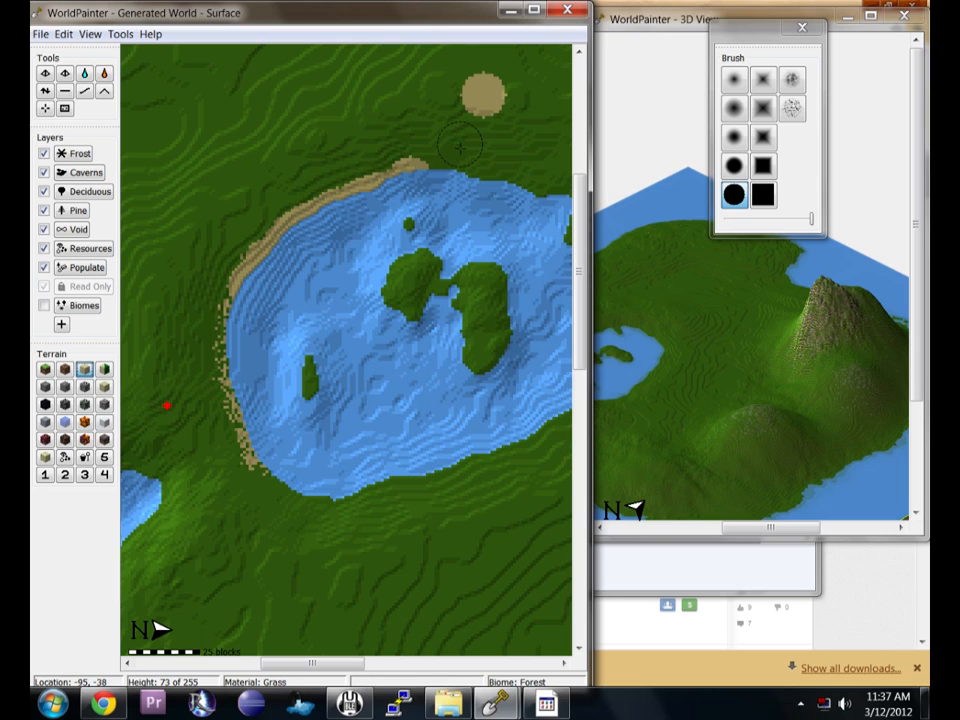
{"action": "key", "text": "ctrl+z"}
Paint sand along the lake's upper shore around the small inlet with the larger brush.
{"action": "mouse_move", "coordinate": [398, 188]}
{"action": "left_mouse_down"}
{"action": "mouse_move", "coordinate": [509, 194]}
{"action": "mouse_move", "coordinate": [528, 209]}
{"action": "left_mouse_up"}
{"action": "middle_click_drag", "start_coordinate": [529, 211], "coordinate": [339, 189]}
{"action": "mouse_move", "coordinate": [385, 180]}
{"action": "left_mouse_down"}
{"action": "mouse_move", "coordinate": [388, 192]}
{"action": "mouse_move", "coordinate": [368, 213]}
{"action": "mouse_move", "coordinate": [386, 212]}
{"action": "mouse_move", "coordinate": [400, 230]}
{"action": "left_mouse_up"}
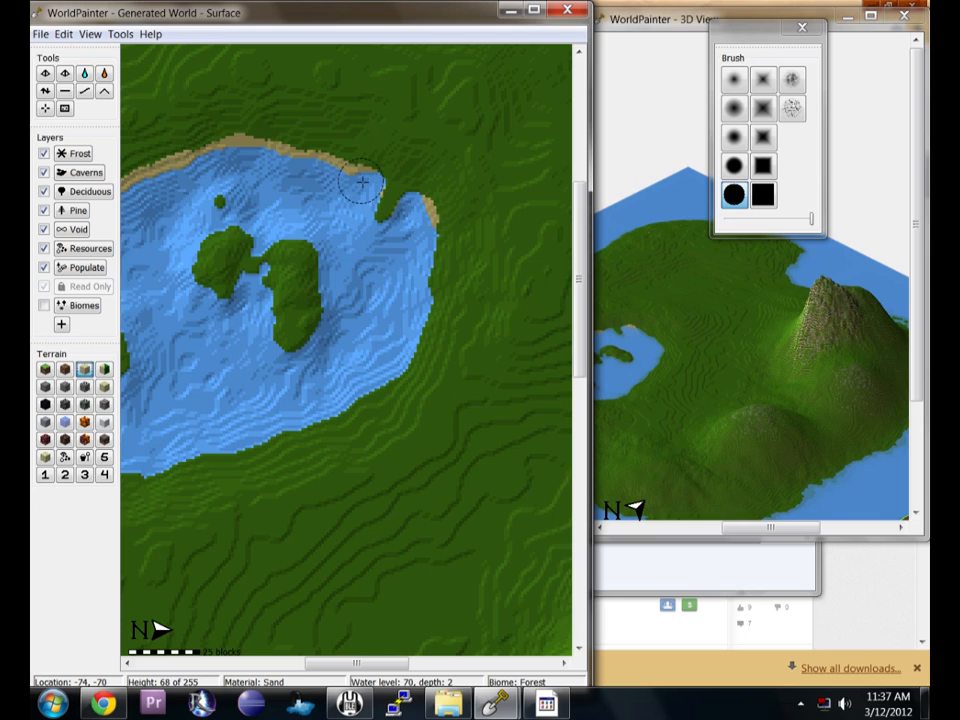
{"action": "left_click", "coordinate": [424, 210]}
{"action": "mouse_move", "coordinate": [422, 210]}
{"action": "left_mouse_down"}
{"action": "mouse_move", "coordinate": [434, 236]}
{"action": "mouse_move", "coordinate": [401, 360]}
{"action": "mouse_move", "coordinate": [354, 404]}
{"action": "mouse_move", "coordinate": [306, 407]}
{"action": "left_mouse_up"}
{"action": "middle_click_drag", "start_coordinate": [306, 407], "coordinate": [461, 257]}
Extend the sand beach around the rest of the lake's shoreline.
{"action": "mouse_move", "coordinate": [442, 287]}
{"action": "left_mouse_down"}
{"action": "mouse_move", "coordinate": [321, 316]}
{"action": "mouse_move", "coordinate": [249, 298]}
{"action": "mouse_move", "coordinate": [212, 222]}
{"action": "mouse_move", "coordinate": [203, 136]}
{"action": "mouse_move", "coordinate": [201, 159]}
{"action": "left_mouse_up"}
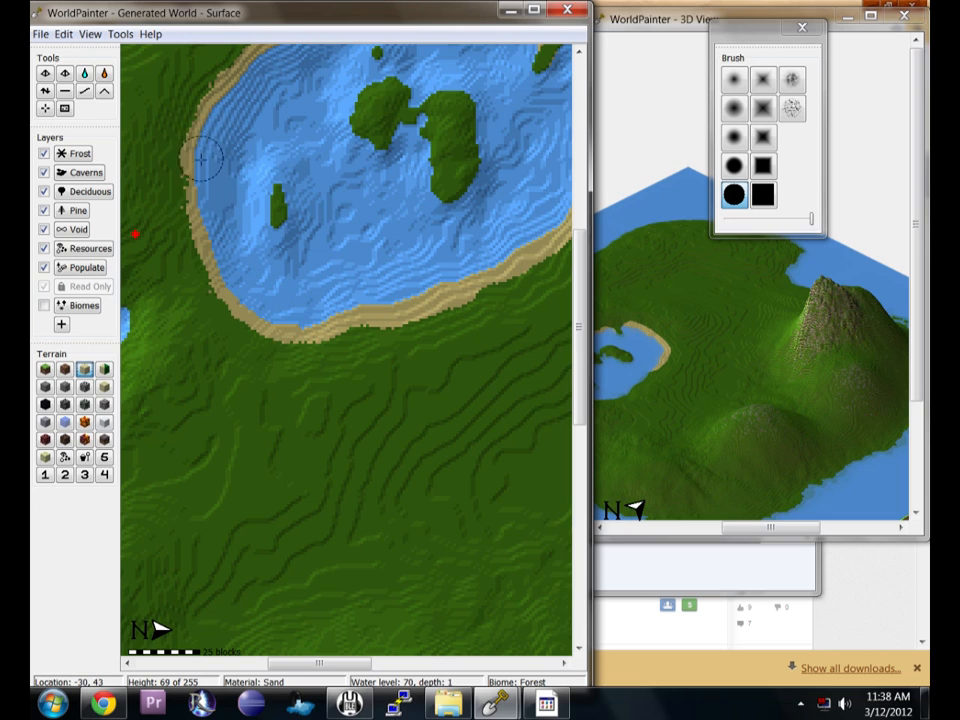
{"action": "middle_click_drag", "start_coordinate": [178, 124], "coordinate": [259, 378]}
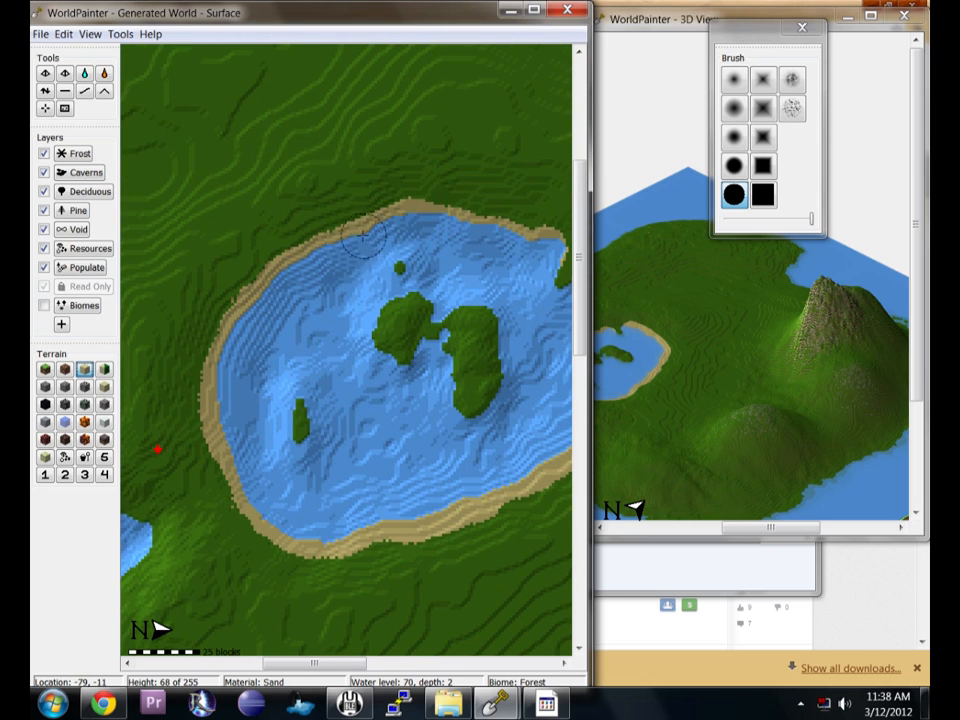
{"action": "middle_click_drag", "start_coordinate": [370, 289], "coordinate": [380, 97]}
{"action": "middle_click_drag", "start_coordinate": [373, 225], "coordinate": [572, 152]}
{"action": "middle_click_drag", "start_coordinate": [384, 327], "coordinate": [492, 172]}
{"action": "middle_click_drag", "start_coordinate": [480, 244], "coordinate": [369, 283]}
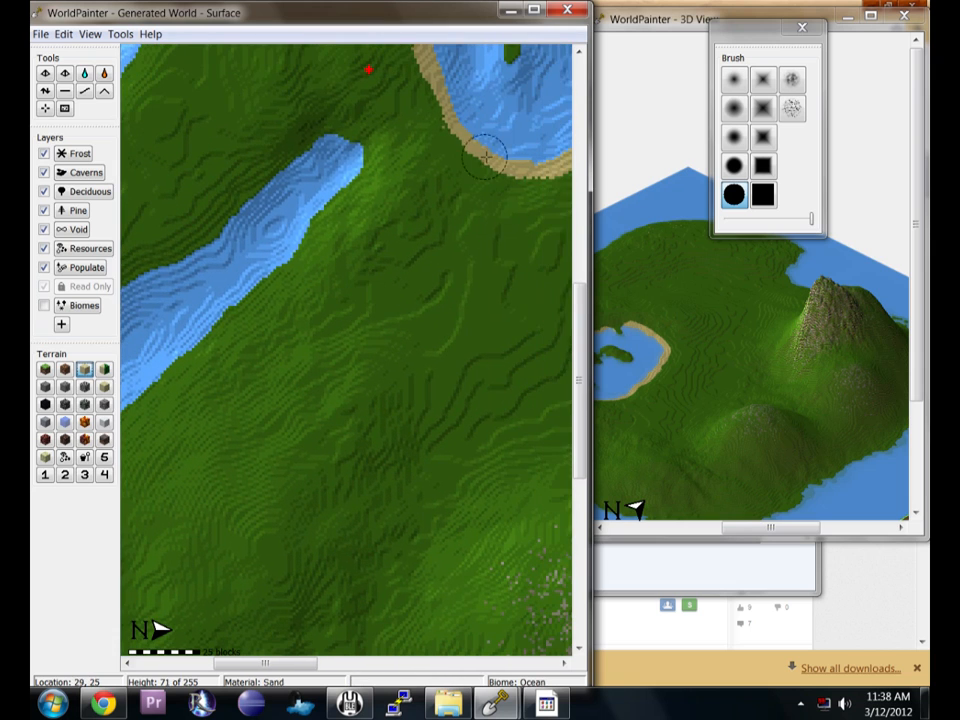
Zoom out and survey the island's coastline and the mountain.
{"action": "left_click", "coordinate": [88, 36]}
{"action": "left_click", "coordinate": [115, 66]}
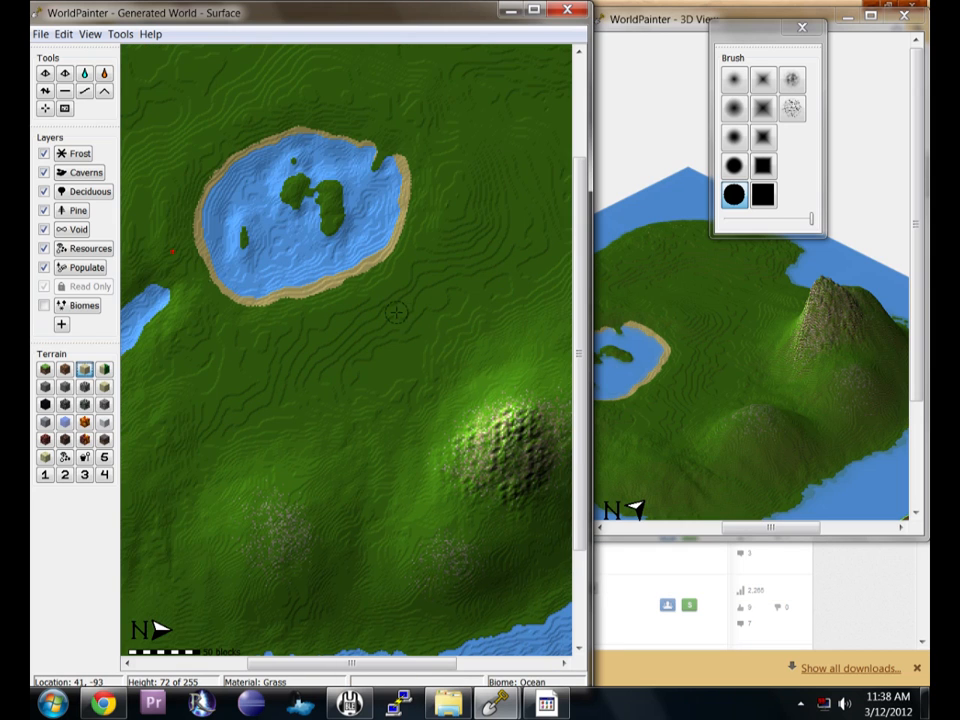
{"action": "middle_click_drag", "start_coordinate": [396, 312], "coordinate": [482, 466]}
{"action": "middle_click_drag", "start_coordinate": [281, 250], "coordinate": [429, 402]}
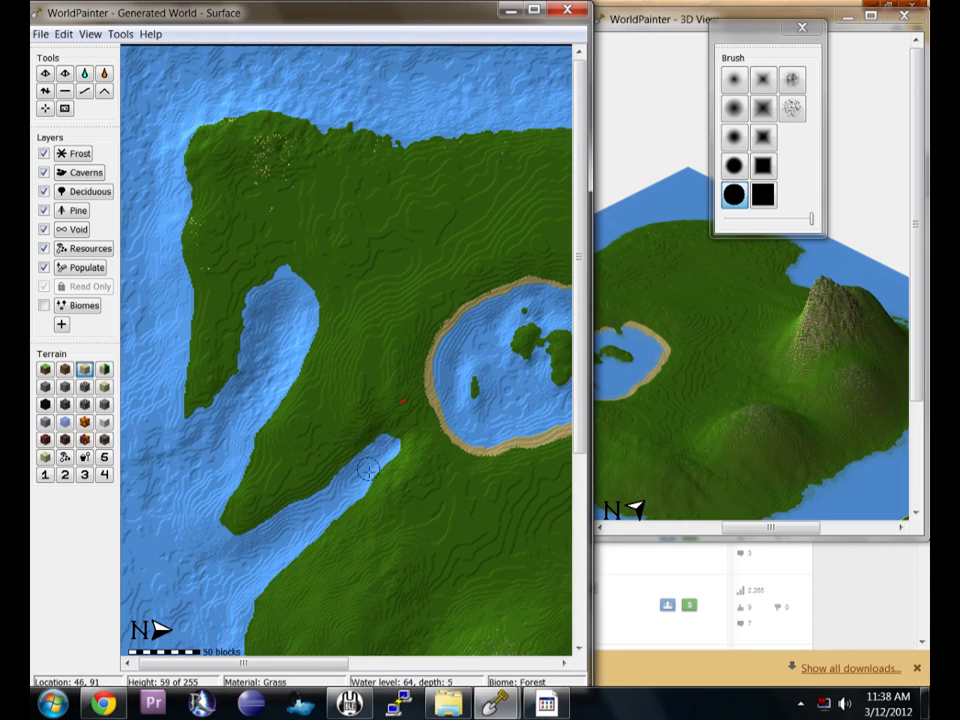
{"action": "scroll", "coordinate": [474, 334], "scroll_direction": "down", "scroll_amount": 5}
{"action": "middle_click_drag", "start_coordinate": [466, 488], "coordinate": [399, 326]}
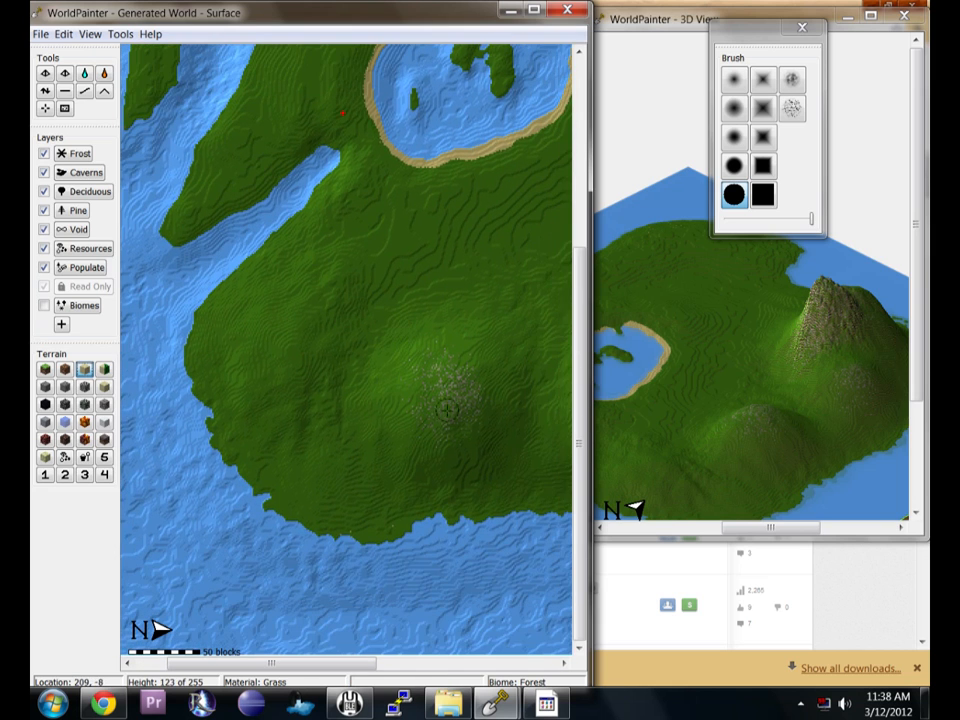
{"action": "middle_click_drag", "start_coordinate": [489, 440], "coordinate": [311, 415]}
{"action": "middle_click_drag", "start_coordinate": [399, 249], "coordinate": [169, 463]}
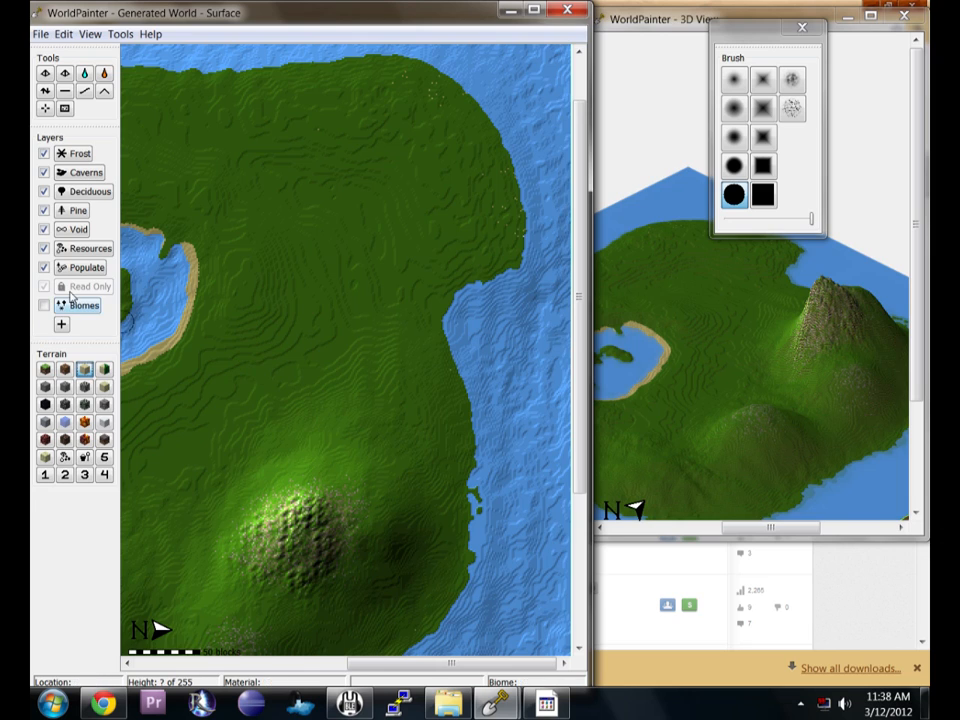
{"action": "middle_click_drag", "start_coordinate": [360, 381], "coordinate": [297, 440]}
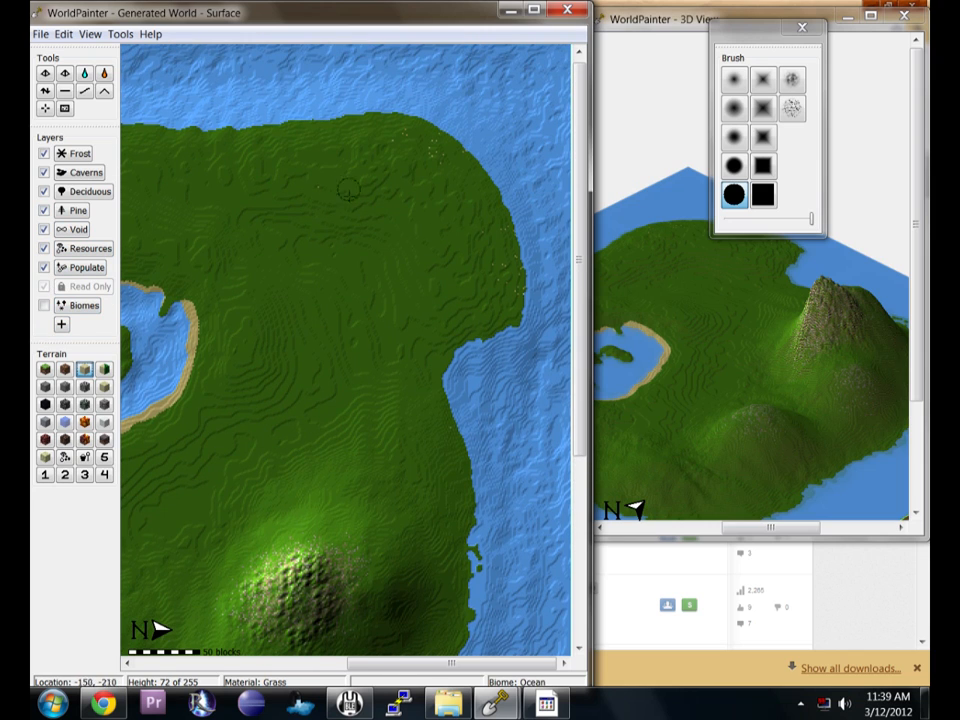
{"action": "left_click", "coordinate": [734, 108]}
{"action": "left_click", "coordinate": [45, 91]}
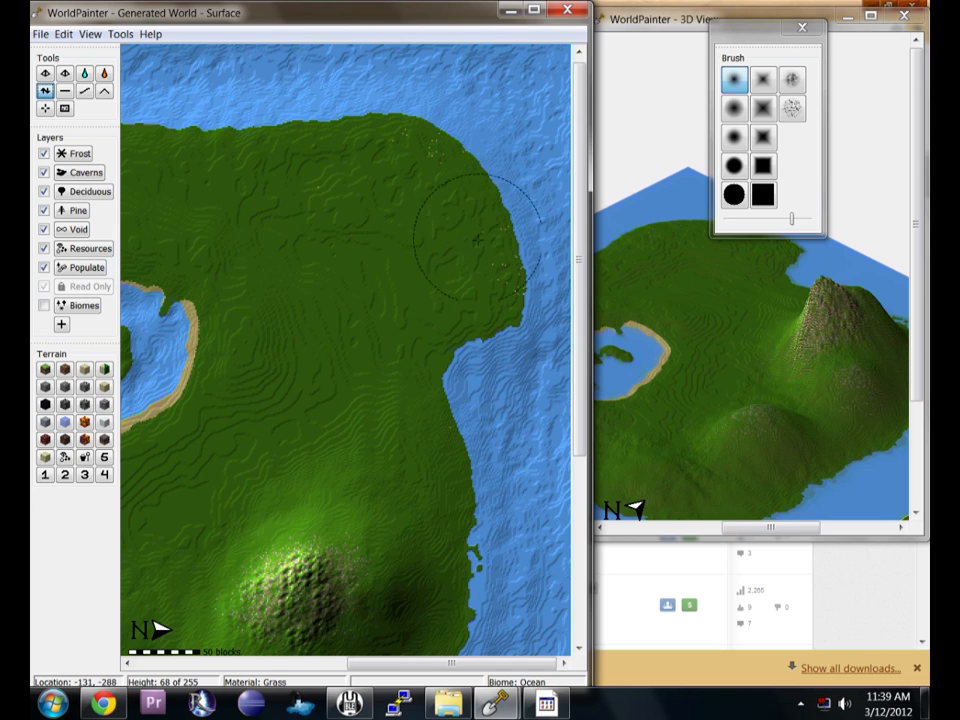
{"action": "left_click", "coordinate": [446, 280]}
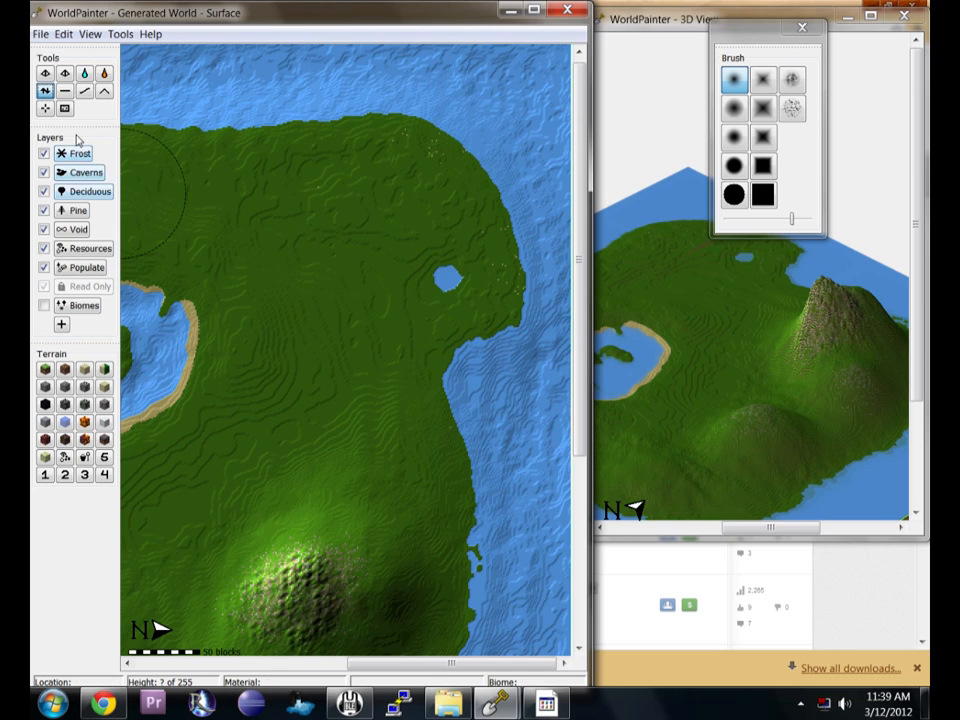
Flatten the land near the island's coast with the flatten tool to remove the small dip.
{"action": "left_click", "coordinate": [66, 91]}
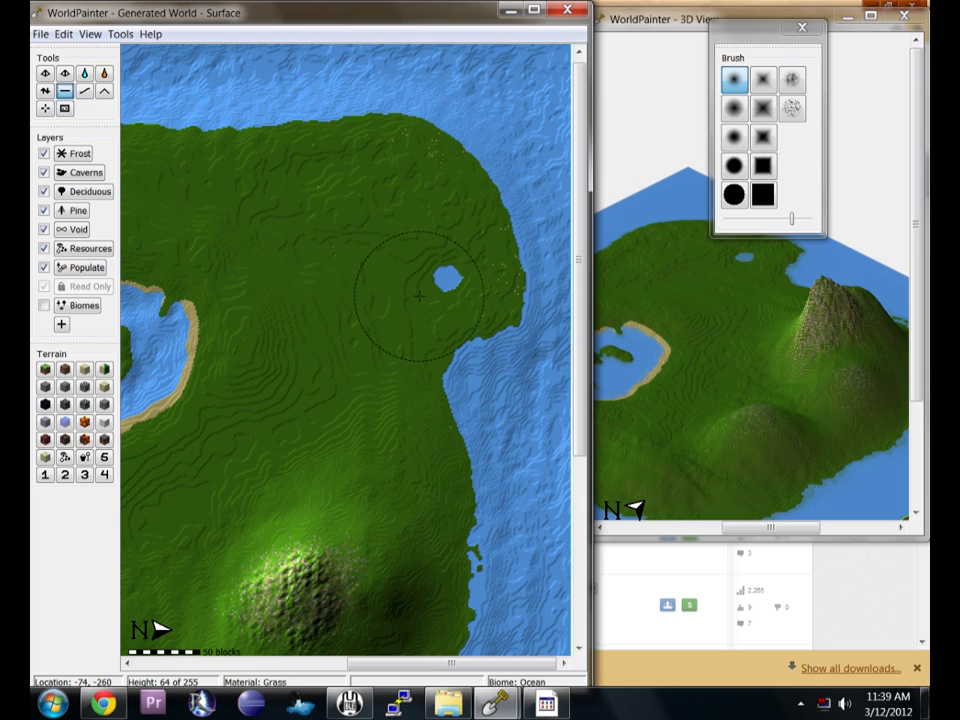
{"action": "mouse_move", "coordinate": [422, 295]}
{"action": "left_mouse_down"}
{"action": "mouse_move", "coordinate": [418, 231]}
{"action": "mouse_move", "coordinate": [381, 158]}
{"action": "mouse_move", "coordinate": [284, 159]}
{"action": "mouse_move", "coordinate": [379, 231]}
{"action": "mouse_move", "coordinate": [343, 165]}
{"action": "mouse_move", "coordinate": [406, 150]}
{"action": "mouse_move", "coordinate": [484, 220]}
{"action": "mouse_move", "coordinate": [486, 280]}
{"action": "mouse_move", "coordinate": [435, 238]}
{"action": "mouse_move", "coordinate": [450, 292]}
{"action": "mouse_move", "coordinate": [364, 289]}
{"action": "mouse_move", "coordinate": [356, 202]}
{"action": "mouse_move", "coordinate": [403, 266]}
{"action": "mouse_move", "coordinate": [373, 208]}
{"action": "mouse_move", "coordinate": [381, 228]}
{"action": "mouse_move", "coordinate": [373, 279]}
{"action": "mouse_move", "coordinate": [409, 253]}
{"action": "mouse_move", "coordinate": [403, 150]}
{"action": "mouse_move", "coordinate": [444, 167]}
{"action": "mouse_move", "coordinate": [499, 274]}
{"action": "mouse_move", "coordinate": [439, 331]}
{"action": "mouse_move", "coordinate": [403, 178]}
{"action": "mouse_move", "coordinate": [321, 150]}
{"action": "mouse_move", "coordinate": [328, 242]}
{"action": "mouse_move", "coordinate": [375, 182]}
{"action": "mouse_move", "coordinate": [317, 163]}
{"action": "mouse_move", "coordinate": [364, 161]}
{"action": "mouse_move", "coordinate": [449, 250]}
{"action": "mouse_move", "coordinate": [424, 285]}
{"action": "mouse_move", "coordinate": [413, 210]}
{"action": "mouse_move", "coordinate": [456, 311]}
{"action": "mouse_move", "coordinate": [473, 314]}
{"action": "mouse_move", "coordinate": [399, 154]}
{"action": "mouse_move", "coordinate": [447, 187]}
{"action": "mouse_move", "coordinate": [345, 157]}
{"action": "left_mouse_up"}
Smooth the land near the island's north-east coast with the smooth tool and a soft round brush.
{"action": "left_click", "coordinate": [44, 90]}
{"action": "left_click", "coordinate": [792, 79]}
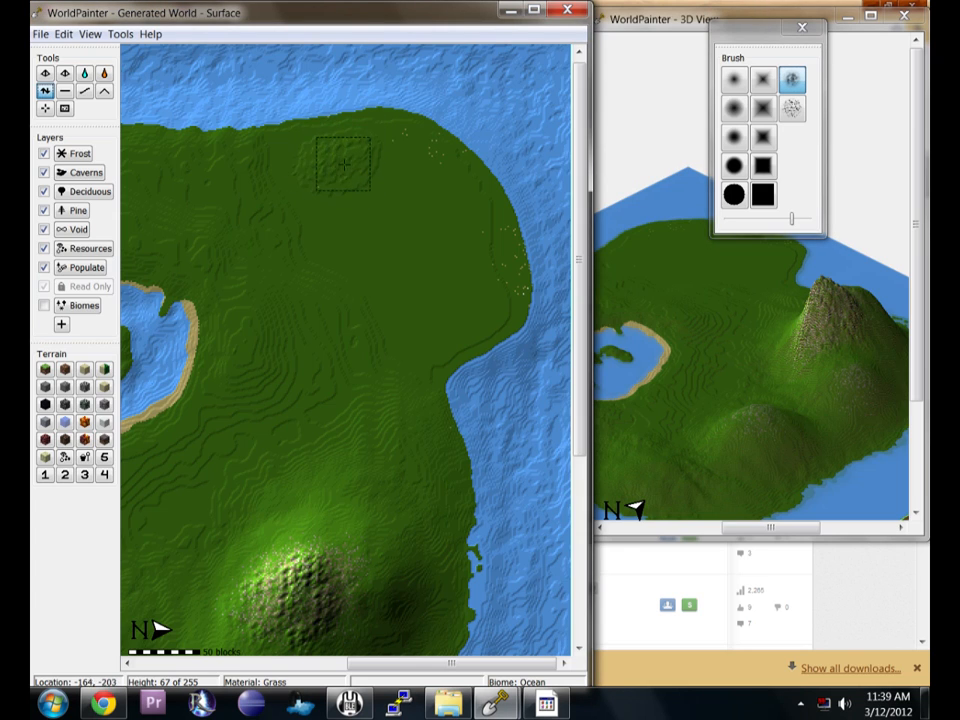
{"action": "left_click", "coordinate": [734, 79]}
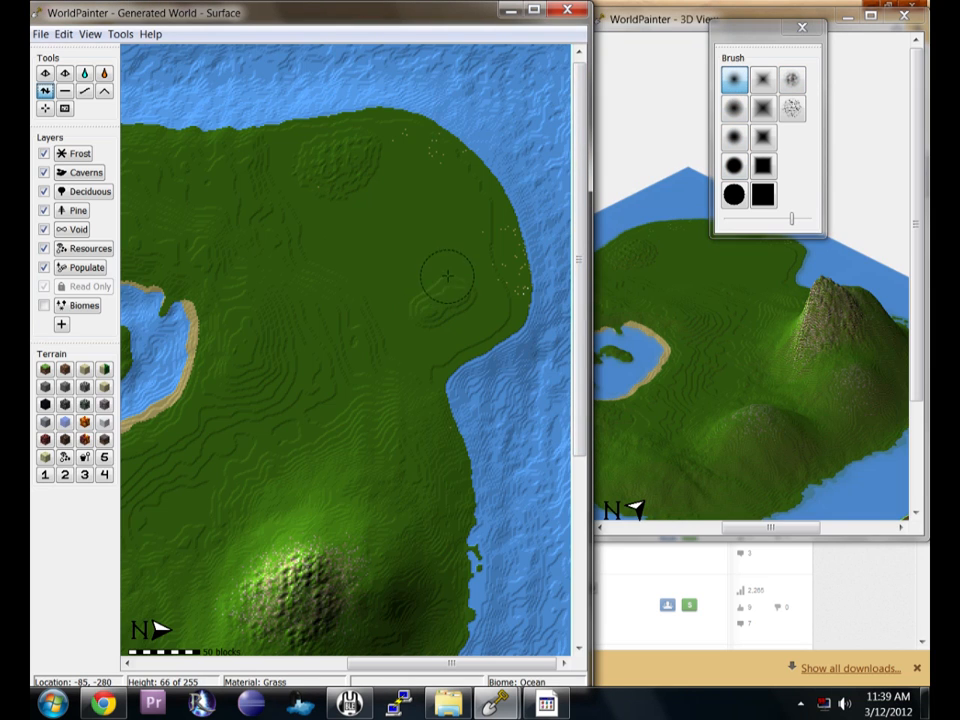
{"action": "mouse_move", "coordinate": [391, 283]}
{"action": "left_mouse_down"}
{"action": "mouse_move", "coordinate": [405, 318]}
{"action": "mouse_move", "coordinate": [478, 312]}
{"action": "mouse_move", "coordinate": [417, 340]}
{"action": "left_mouse_up"}
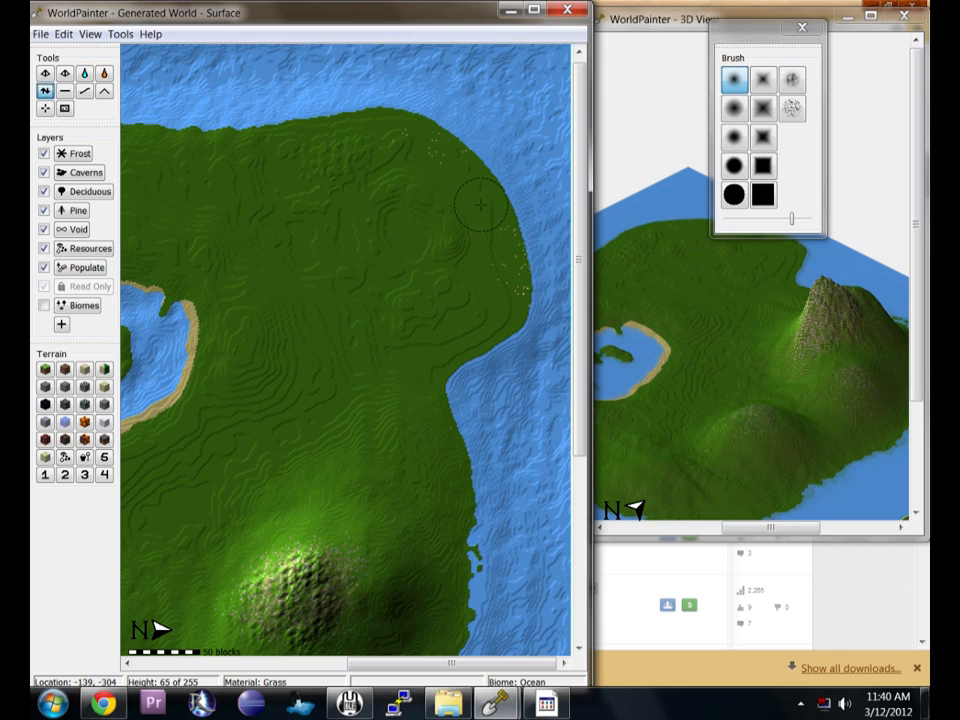
{"action": "mouse_move", "coordinate": [448, 188]}
{"action": "left_mouse_down"}
{"action": "mouse_move", "coordinate": [476, 143]}
{"action": "mouse_move", "coordinate": [432, 196]}
{"action": "left_mouse_up"}
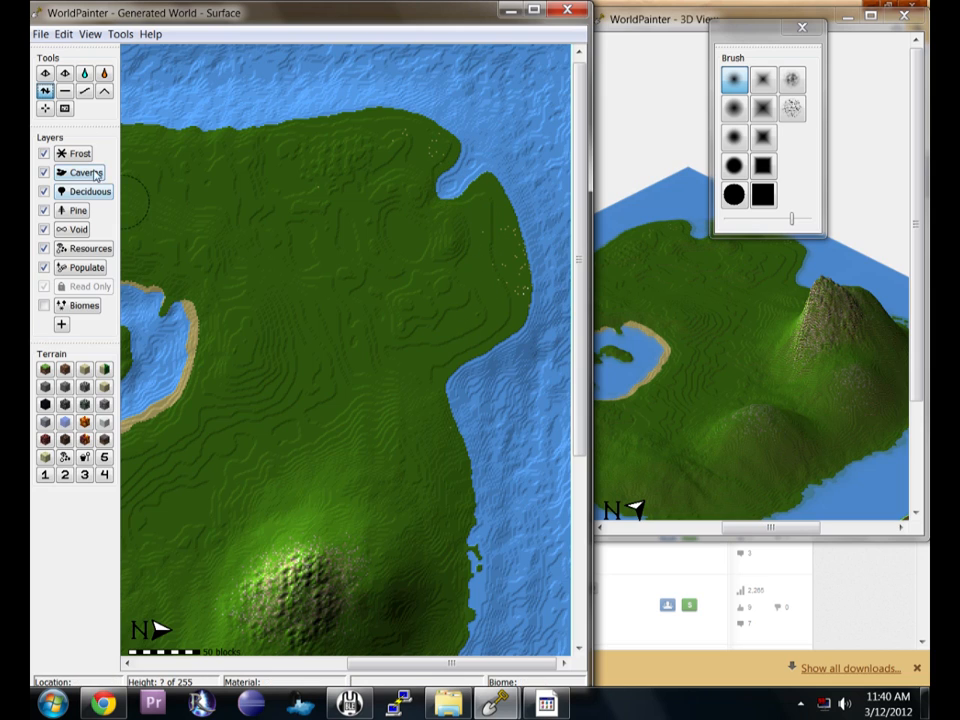
Paint sand along the island's east and north coastlines with a hard round brush.
{"action": "left_click", "coordinate": [89, 372]}
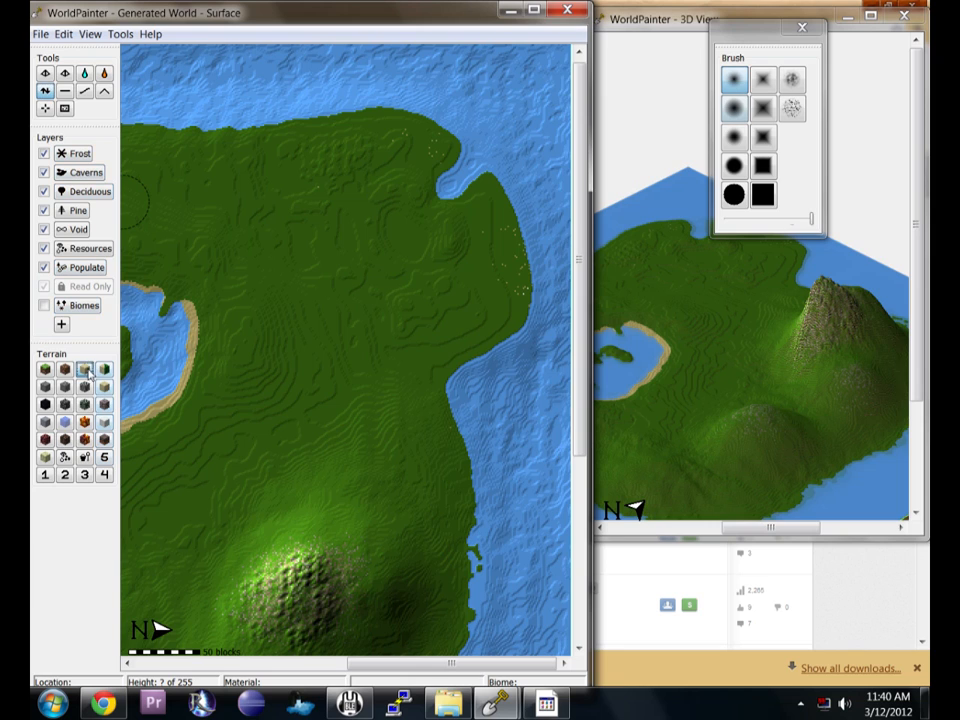
{"action": "left_click", "coordinate": [735, 165]}
{"action": "mouse_move", "coordinate": [490, 168]}
{"action": "left_mouse_down"}
{"action": "mouse_move", "coordinate": [527, 273]}
{"action": "mouse_move", "coordinate": [525, 317]}
{"action": "mouse_move", "coordinate": [512, 337]}
{"action": "left_mouse_up"}
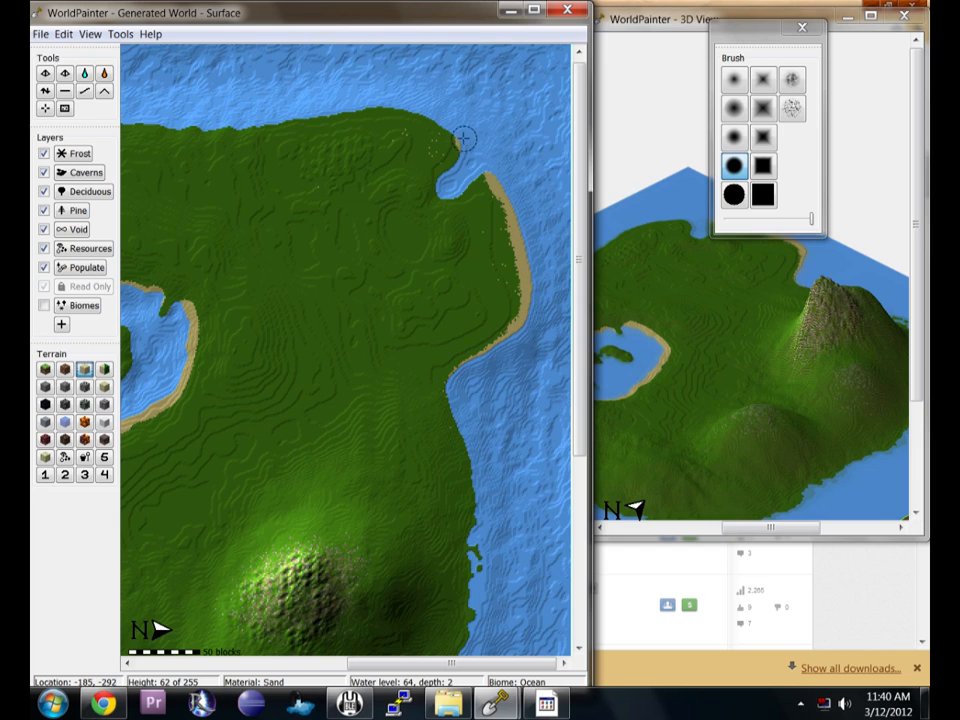
{"action": "mouse_move", "coordinate": [449, 127]}
{"action": "left_mouse_down"}
{"action": "mouse_move", "coordinate": [336, 105]}
{"action": "mouse_move", "coordinate": [271, 121]}
{"action": "left_mouse_up"}
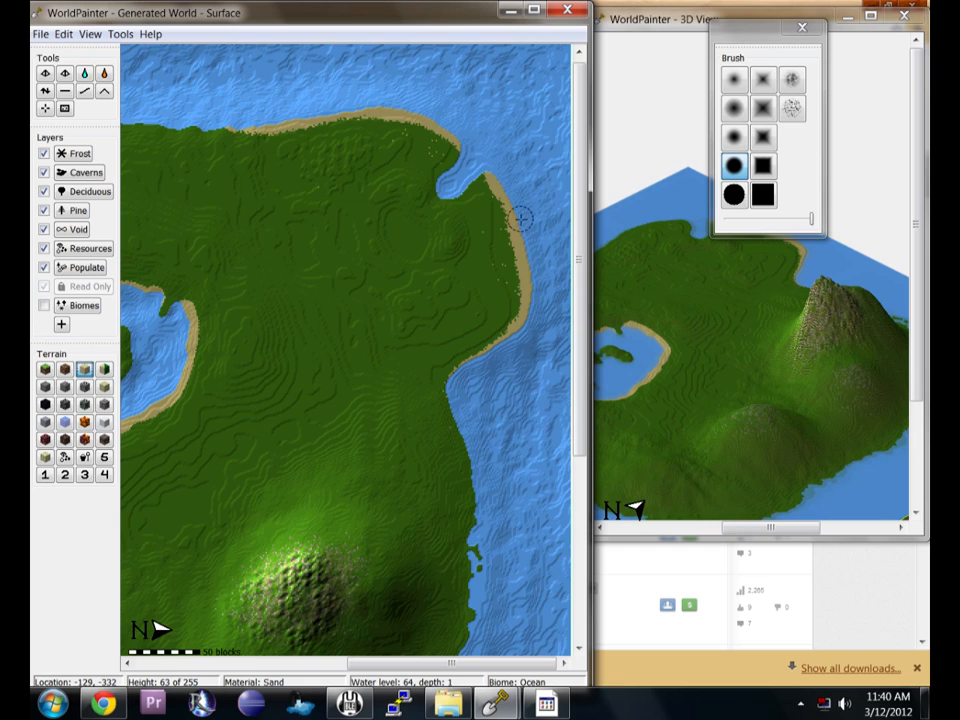
{"action": "middle_click_drag", "start_coordinate": [505, 139], "coordinate": [506, 143]}
Flood a small pond inland near the north-east coast with the flood tool.
{"action": "left_click", "coordinate": [84, 74]}
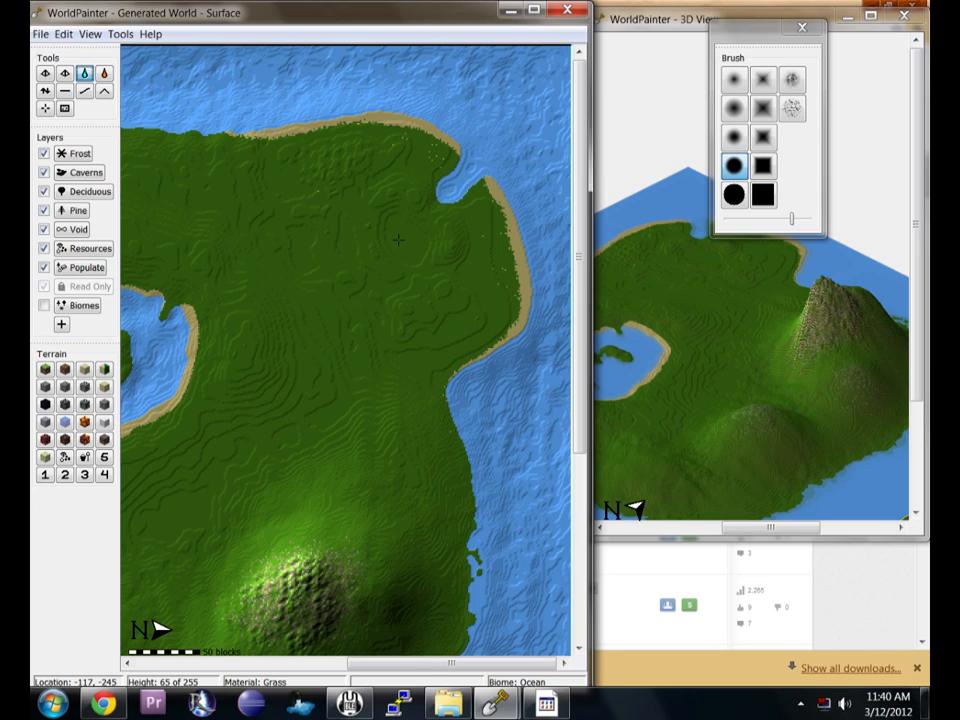
{"action": "left_click", "coordinate": [400, 240]}
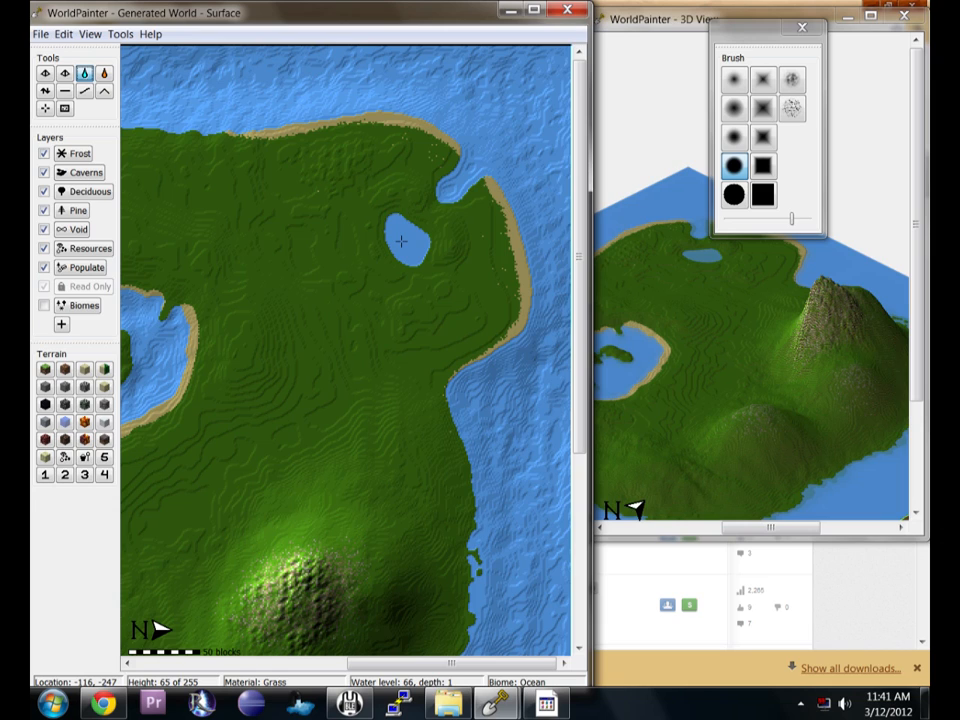
{"action": "left_click", "coordinate": [400, 240]}
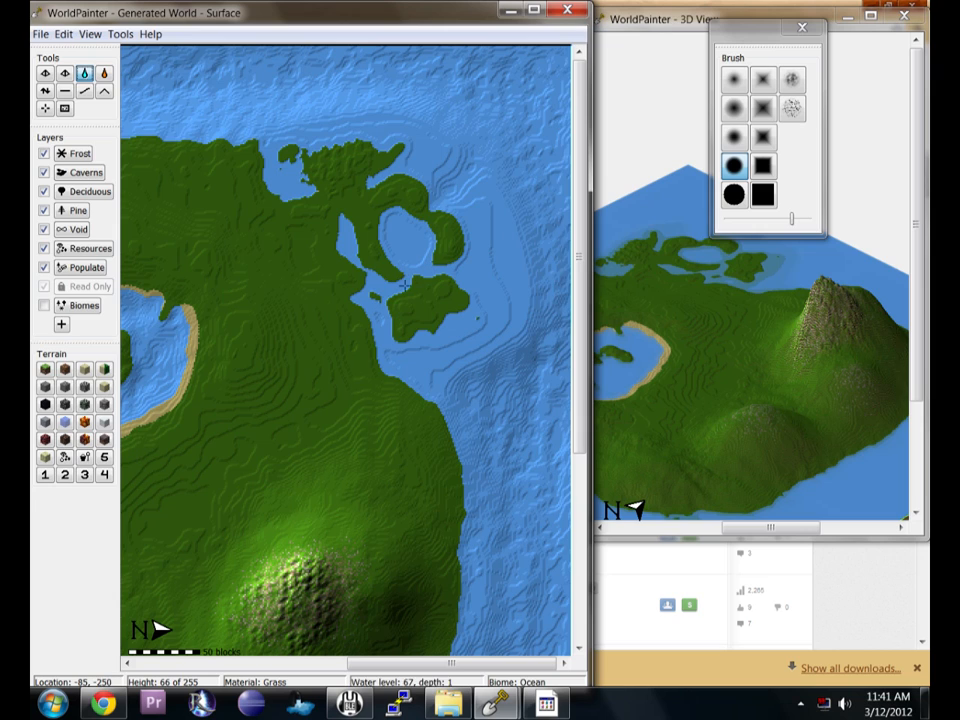
{"action": "left_click", "coordinate": [405, 244]}
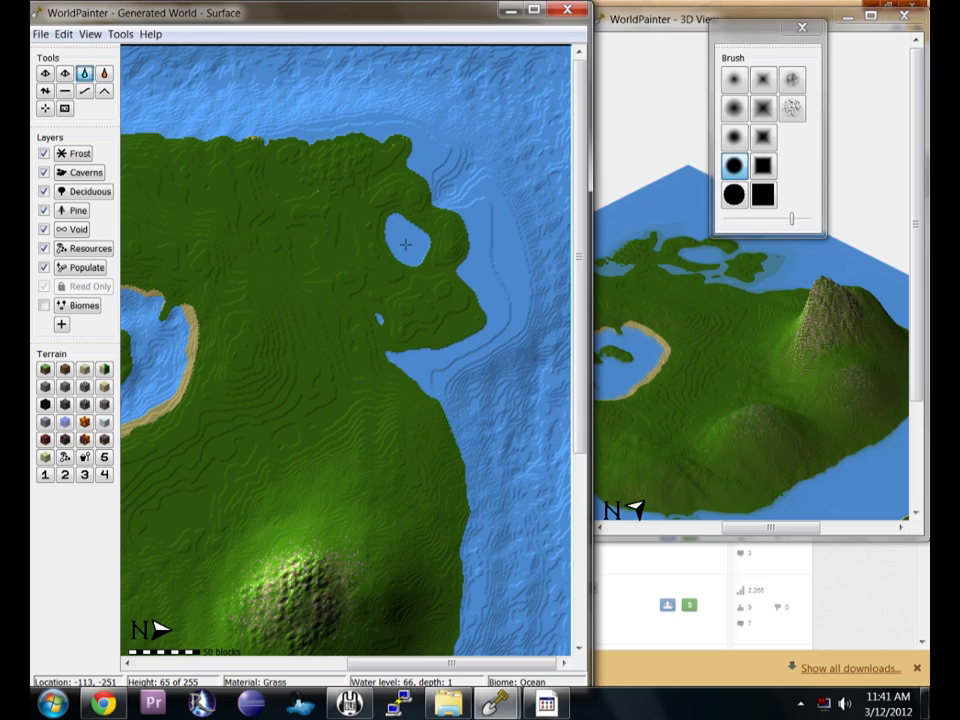
{"action": "right_click", "coordinate": [432, 365]}
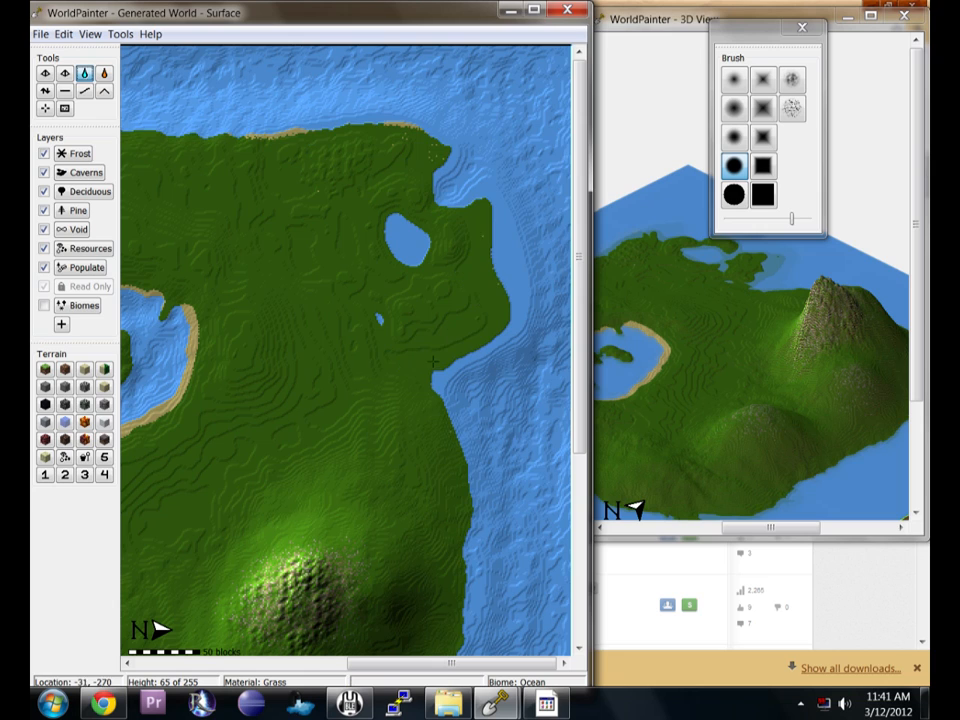
{"action": "right_click", "coordinate": [504, 250]}
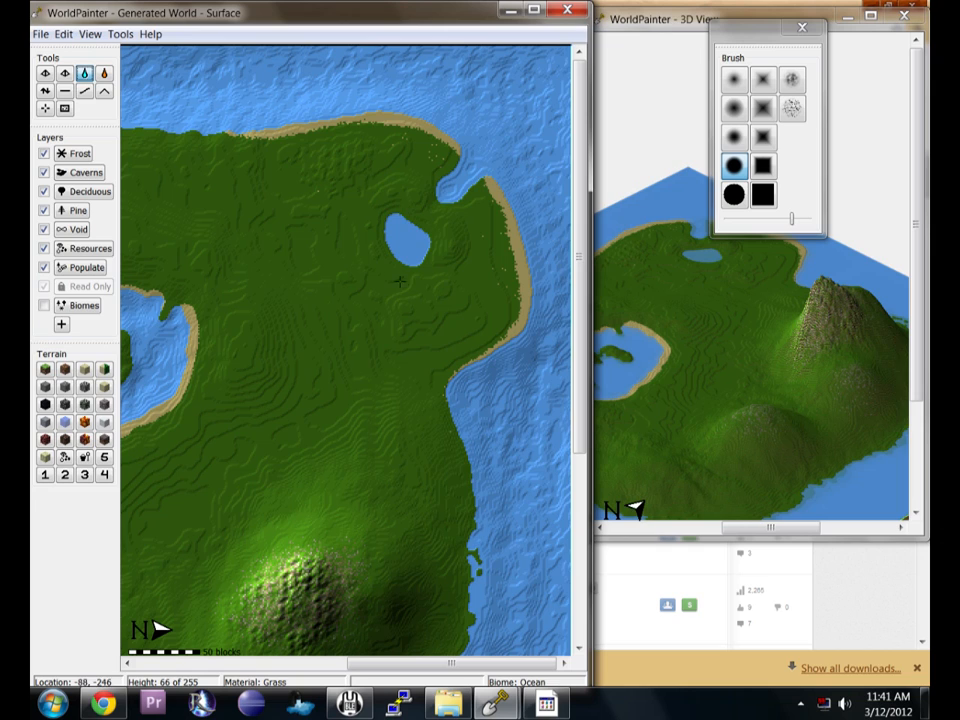
Smooth the terrain around the pond and the nearby shore with the smooth tool and soft round brush.
{"action": "left_click", "coordinate": [45, 90]}
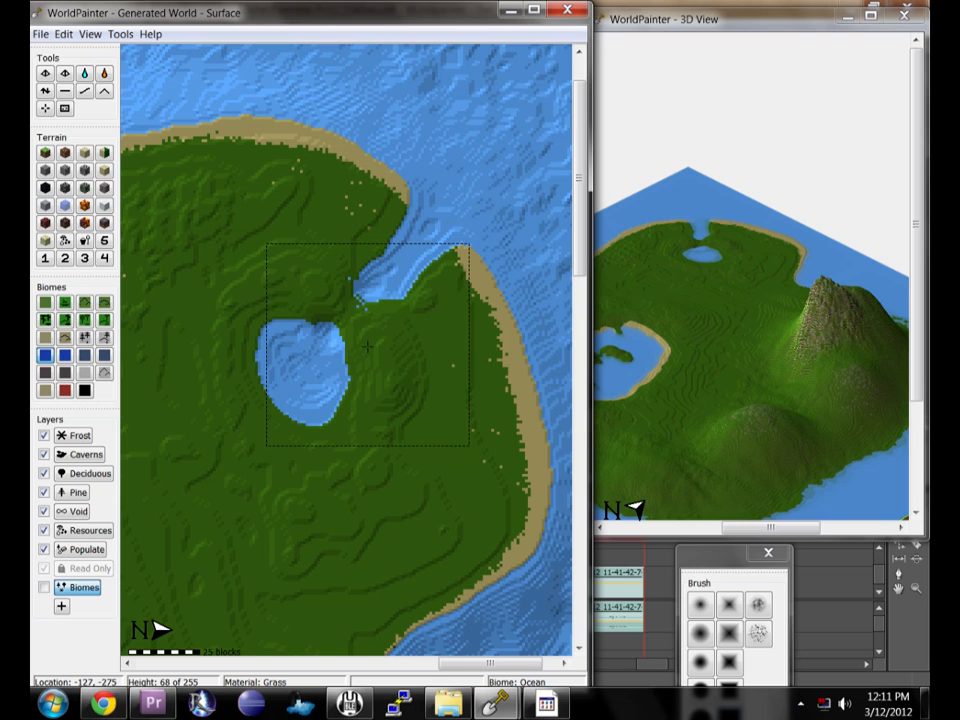
{"action": "middle_click_drag", "start_coordinate": [281, 367], "coordinate": [374, 334]}
{"action": "mouse_move", "coordinate": [407, 456]}
{"action": "middle_mouse_down"}
{"action": "mouse_move", "coordinate": [346, 355]}
{"action": "mouse_move", "coordinate": [321, 371]}
{"action": "mouse_move", "coordinate": [315, 424]}
{"action": "middle_mouse_up"}
{"action": "middle_click_drag", "start_coordinate": [214, 372], "coordinate": [342, 398]}
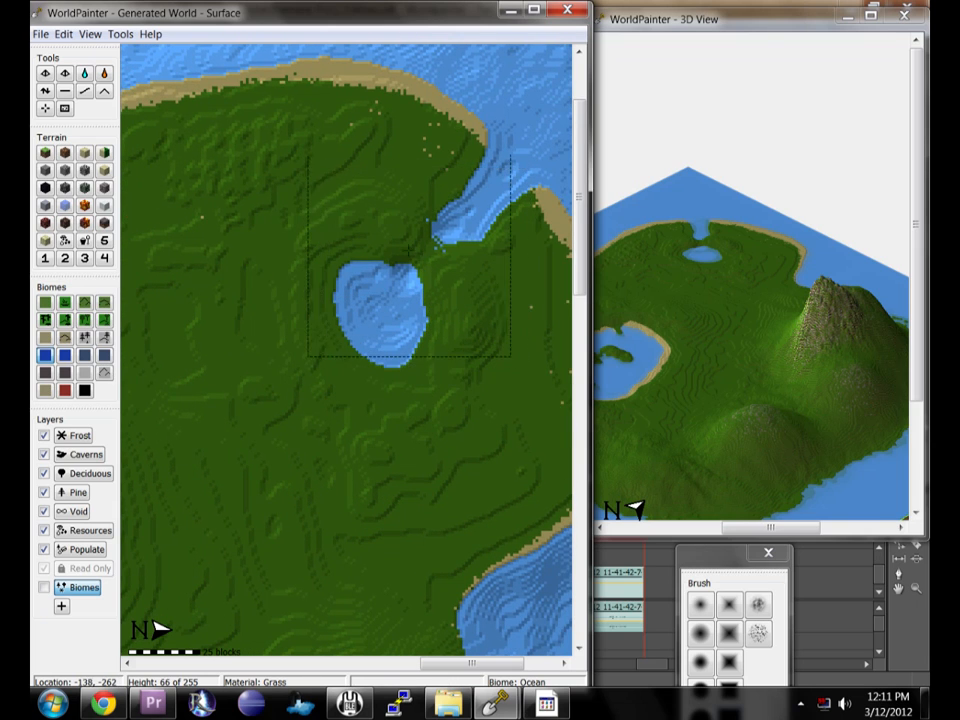
{"action": "middle_click_drag", "start_coordinate": [422, 305], "coordinate": [375, 407]}
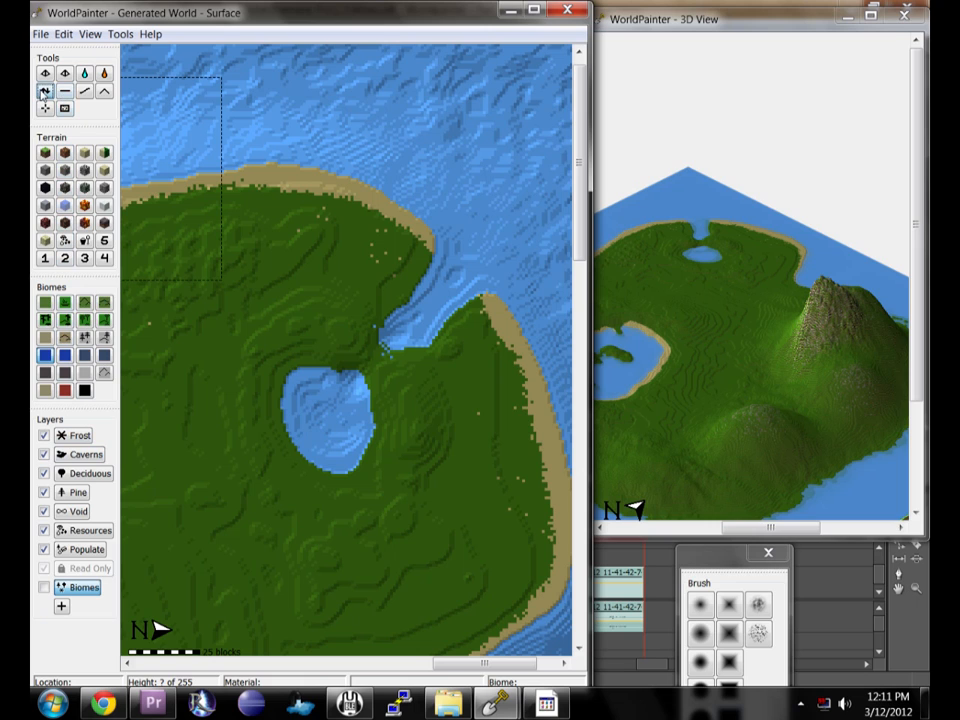
{"action": "left_click", "coordinate": [44, 91]}
{"action": "mouse_move", "coordinate": [701, 556]}
{"action": "left_mouse_down"}
{"action": "mouse_move", "coordinate": [687, 486]}
{"action": "mouse_move", "coordinate": [651, 458]}
{"action": "left_mouse_up"}
{"action": "left_click", "coordinate": [648, 526]}
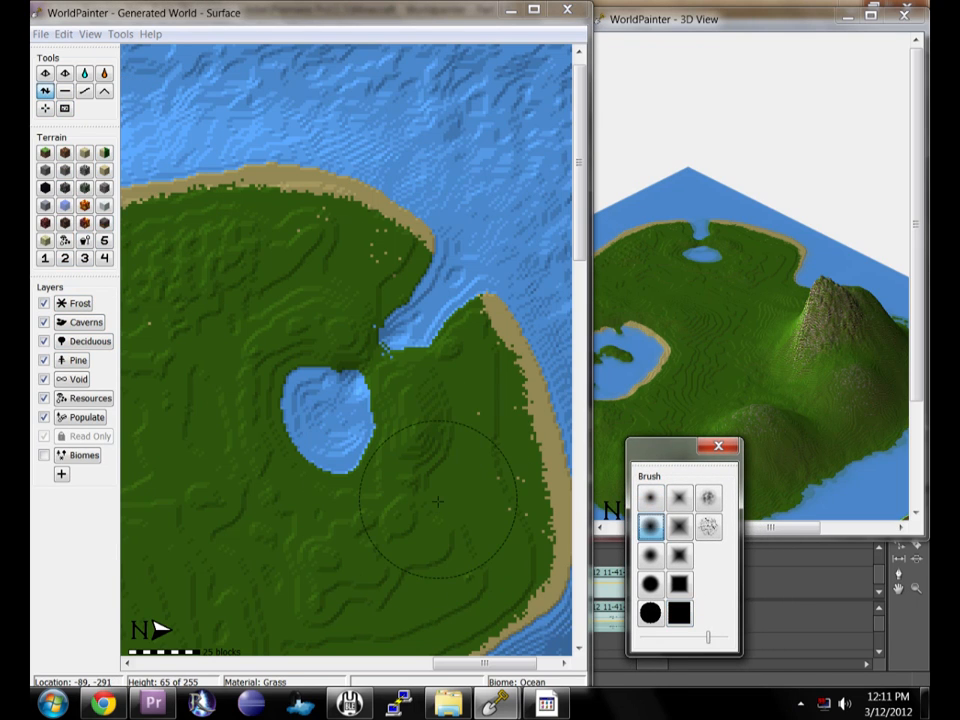
{"action": "mouse_move", "coordinate": [452, 436]}
{"action": "left_mouse_down"}
{"action": "mouse_move", "coordinate": [474, 487]}
{"action": "mouse_move", "coordinate": [443, 547]}
{"action": "mouse_move", "coordinate": [420, 525]}
{"action": "mouse_move", "coordinate": [412, 490]}
{"action": "mouse_move", "coordinate": [437, 418]}
{"action": "mouse_move", "coordinate": [474, 393]}
{"action": "mouse_move", "coordinate": [513, 548]}
{"action": "mouse_move", "coordinate": [402, 345]}
{"action": "mouse_move", "coordinate": [345, 420]}
{"action": "mouse_move", "coordinate": [262, 385]}
{"action": "mouse_move", "coordinate": [253, 500]}
{"action": "mouse_move", "coordinate": [280, 504]}
{"action": "mouse_move", "coordinate": [215, 543]}
{"action": "mouse_move", "coordinate": [274, 548]}
{"action": "mouse_move", "coordinate": [382, 502]}
{"action": "mouse_move", "coordinate": [363, 517]}
{"action": "left_mouse_up"}
{"action": "middle_click_drag", "start_coordinate": [327, 526], "coordinate": [504, 538]}
Continue smoothing the land south and west of the pond.
{"action": "scroll", "coordinate": [430, 325], "scroll_direction": "down", "scroll_amount": 4}
{"action": "mouse_move", "coordinate": [335, 300]}
{"action": "left_mouse_down"}
{"action": "mouse_move", "coordinate": [246, 255]}
{"action": "mouse_move", "coordinate": [402, 260]}
{"action": "mouse_move", "coordinate": [338, 290]}
{"action": "mouse_move", "coordinate": [280, 463]}
{"action": "mouse_move", "coordinate": [275, 400]}
{"action": "mouse_move", "coordinate": [326, 468]}
{"action": "mouse_move", "coordinate": [368, 354]}
{"action": "mouse_move", "coordinate": [381, 524]}
{"action": "mouse_move", "coordinate": [280, 300]}
{"action": "mouse_move", "coordinate": [260, 340]}
{"action": "mouse_move", "coordinate": [310, 440]}
{"action": "mouse_move", "coordinate": [227, 333]}
{"action": "mouse_move", "coordinate": [256, 290]}
{"action": "mouse_move", "coordinate": [240, 358]}
{"action": "left_mouse_up"}
{"action": "middle_click_drag", "start_coordinate": [304, 430], "coordinate": [364, 277]}
{"action": "mouse_move", "coordinate": [336, 280]}
{"action": "left_mouse_down"}
{"action": "mouse_move", "coordinate": [340, 338]}
{"action": "mouse_move", "coordinate": [438, 412]}
{"action": "mouse_move", "coordinate": [481, 482]}
{"action": "mouse_move", "coordinate": [397, 291]}
{"action": "mouse_move", "coordinate": [399, 304]}
{"action": "left_mouse_up"}
{"action": "mouse_move", "coordinate": [387, 338]}
{"action": "middle_mouse_down"}
{"action": "mouse_move", "coordinate": [381, 379]}
{"action": "mouse_move", "coordinate": [247, 150]}
{"action": "middle_mouse_up"}
{"action": "mouse_move", "coordinate": [246, 184]}
{"action": "left_mouse_down"}
{"action": "mouse_move", "coordinate": [318, 282]}
{"action": "mouse_move", "coordinate": [266, 162]}
{"action": "mouse_move", "coordinate": [200, 245]}
{"action": "mouse_move", "coordinate": [190, 290]}
{"action": "mouse_move", "coordinate": [465, 288]}
{"action": "mouse_move", "coordinate": [345, 250]}
{"action": "mouse_move", "coordinate": [220, 340]}
{"action": "mouse_move", "coordinate": [261, 395]}
{"action": "mouse_move", "coordinate": [185, 285]}
{"action": "mouse_move", "coordinate": [195, 340]}
{"action": "mouse_move", "coordinate": [205, 235]}
{"action": "mouse_move", "coordinate": [363, 341]}
{"action": "mouse_move", "coordinate": [345, 300]}
{"action": "mouse_move", "coordinate": [346, 222]}
{"action": "mouse_move", "coordinate": [335, 250]}
{"action": "mouse_move", "coordinate": [337, 193]}
{"action": "mouse_move", "coordinate": [400, 236]}
{"action": "left_mouse_up"}
{"action": "middle_click_drag", "start_coordinate": [402, 281], "coordinate": [397, 434]}
{"action": "left_click", "coordinate": [90, 34]}
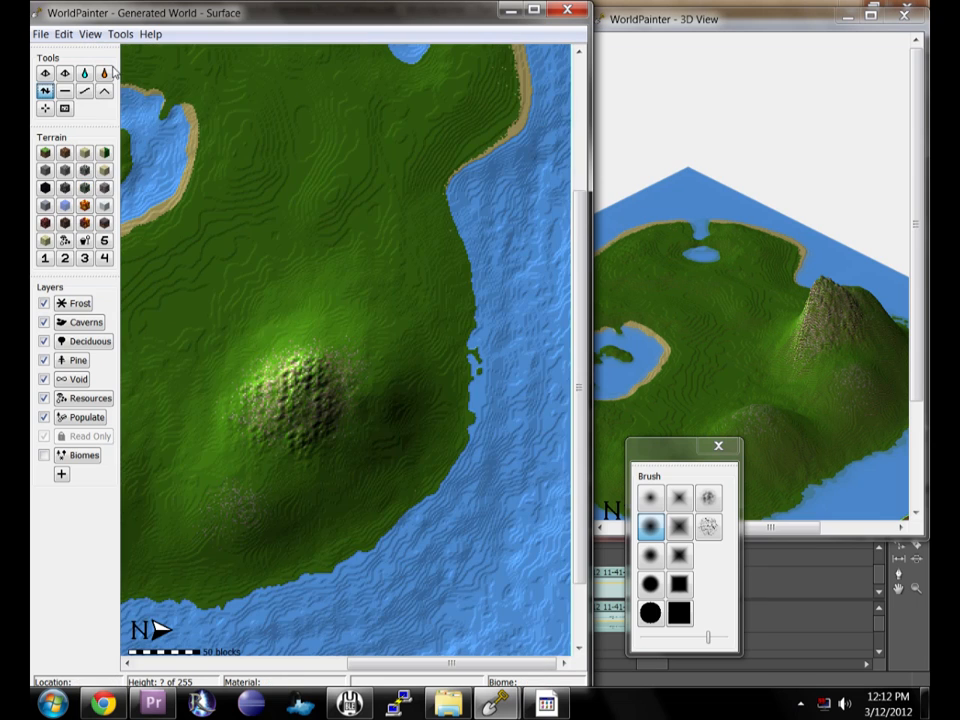
{"action": "left_click", "coordinate": [110, 69]}
{"action": "middle_click_drag", "start_coordinate": [316, 240], "coordinate": [336, 426]}
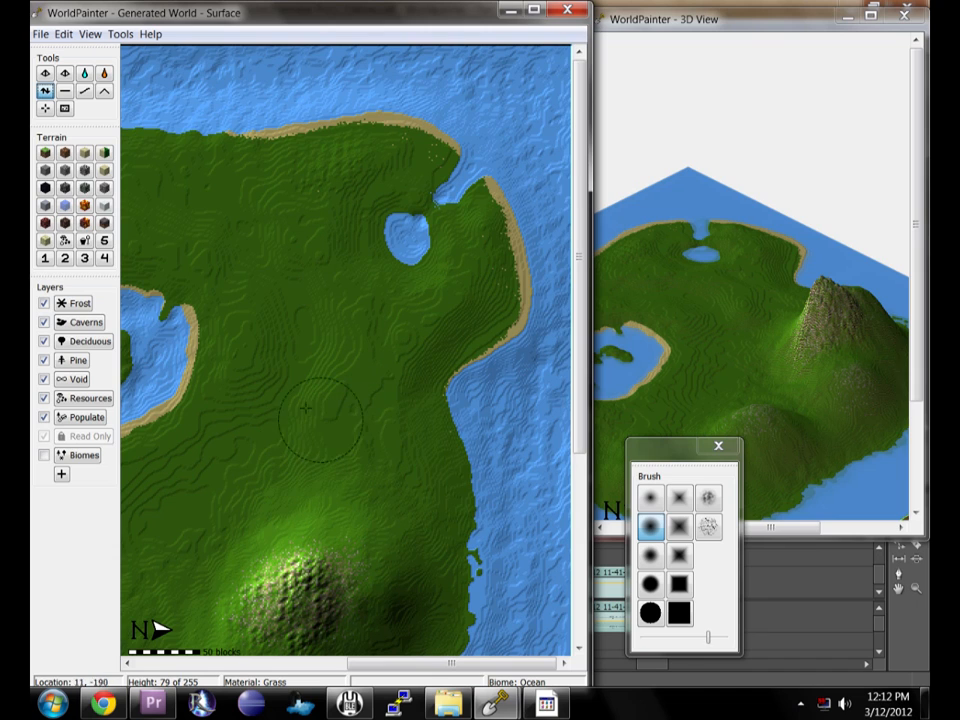
Paint rocky terrain along the island's east coast with a small noise-textured brush.
{"action": "left_click", "coordinate": [708, 497]}
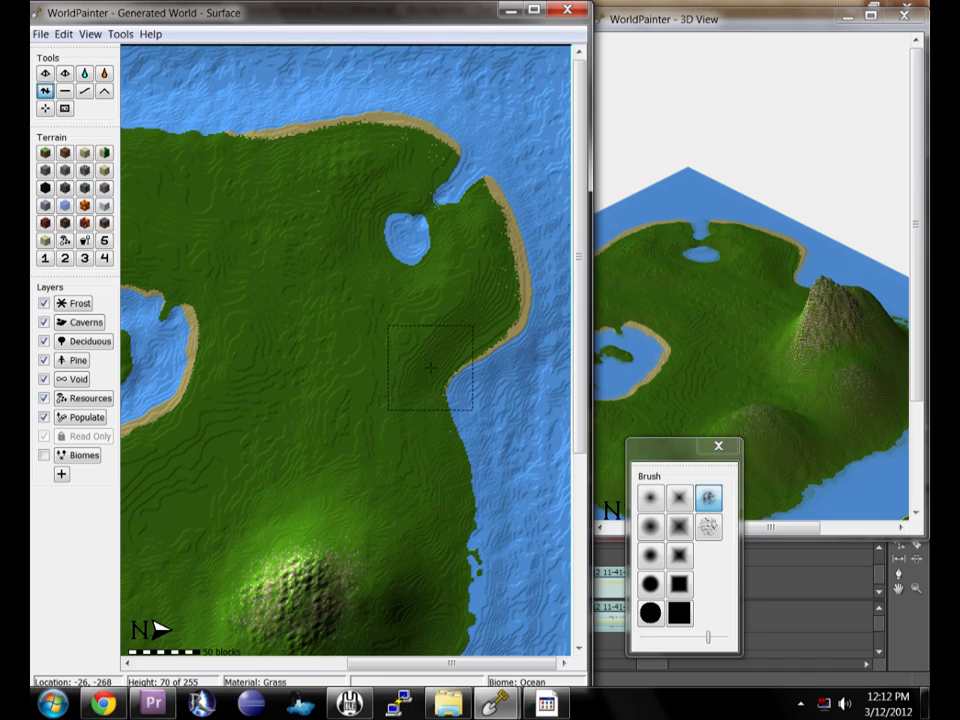
{"action": "scroll", "coordinate": [430, 367], "scroll_direction": "down", "scroll_amount": 1}
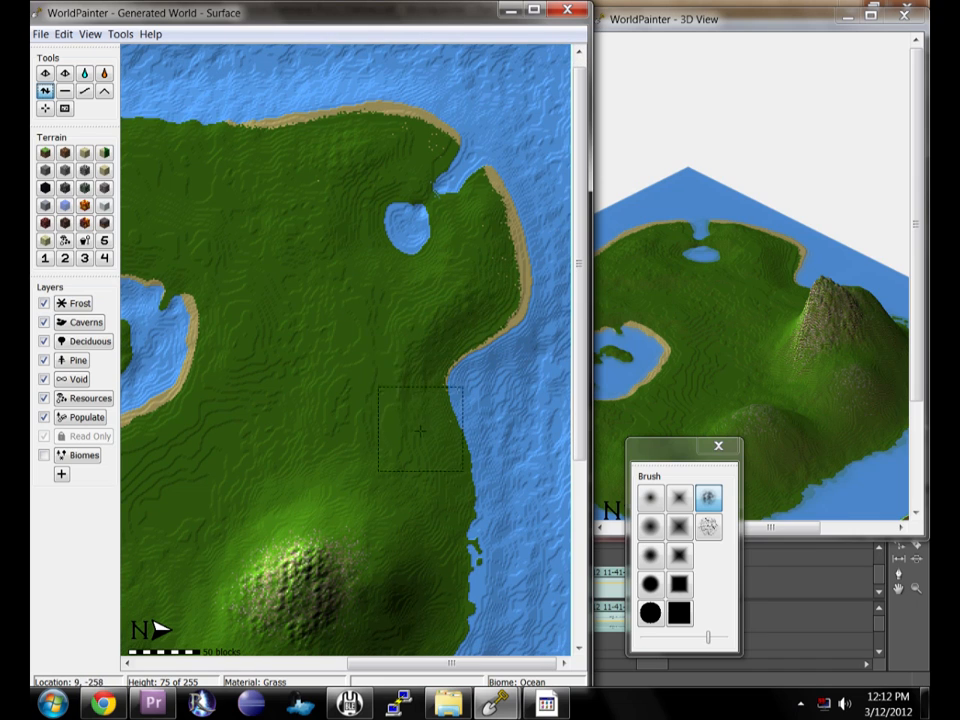
{"action": "left_click", "coordinate": [63, 171]}
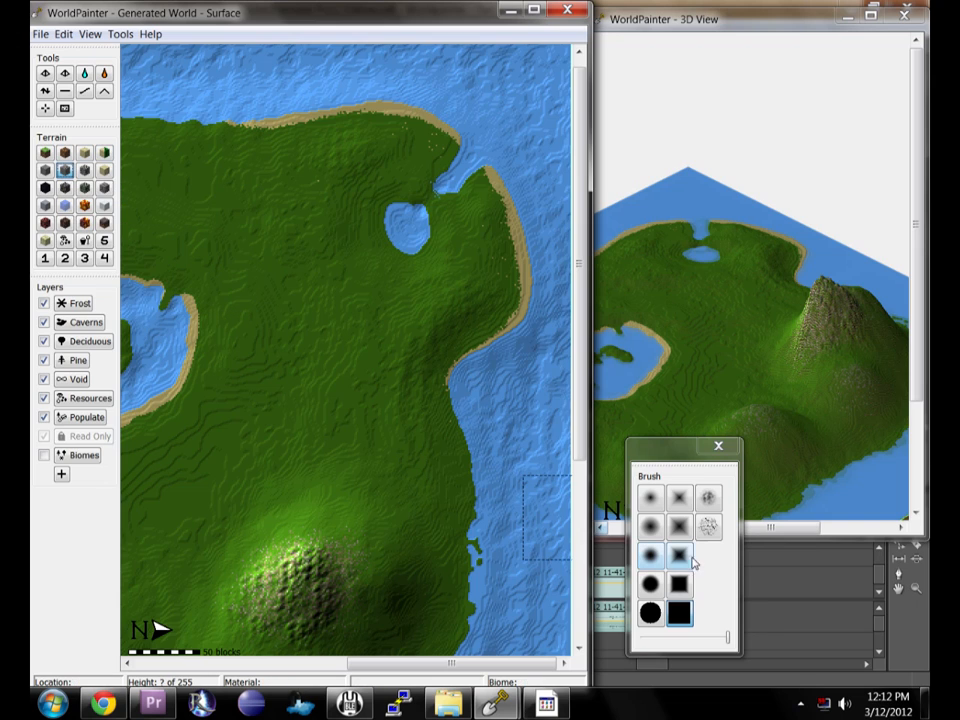
{"action": "left_click", "coordinate": [711, 508]}
{"action": "left_click_drag", "start_coordinate": [727, 641], "coordinate": [721, 644]}
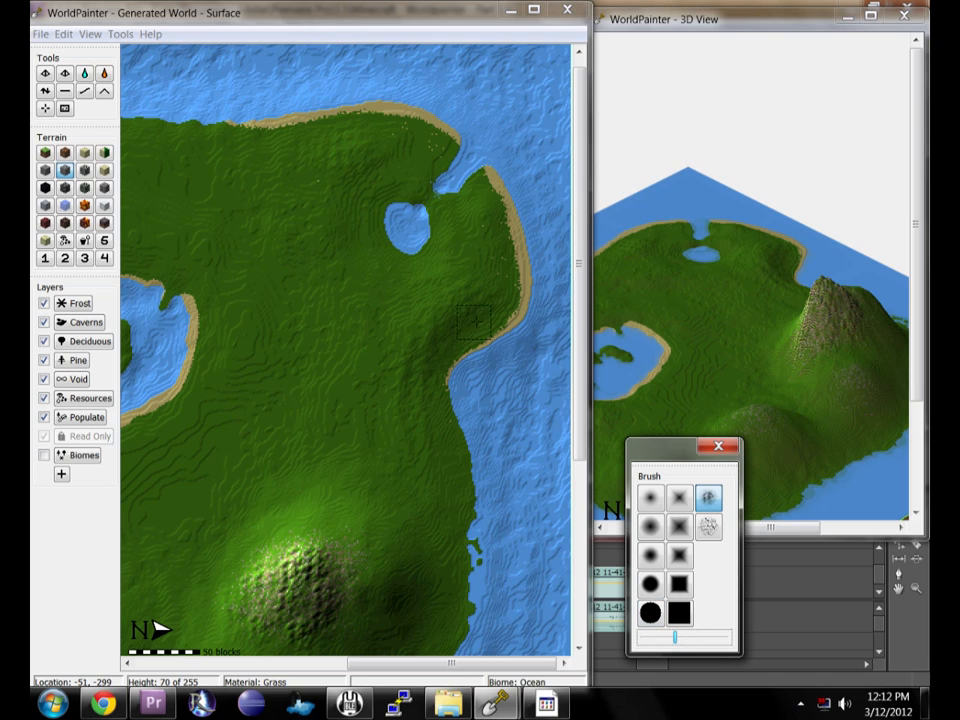
{"action": "left_click", "coordinate": [466, 329]}
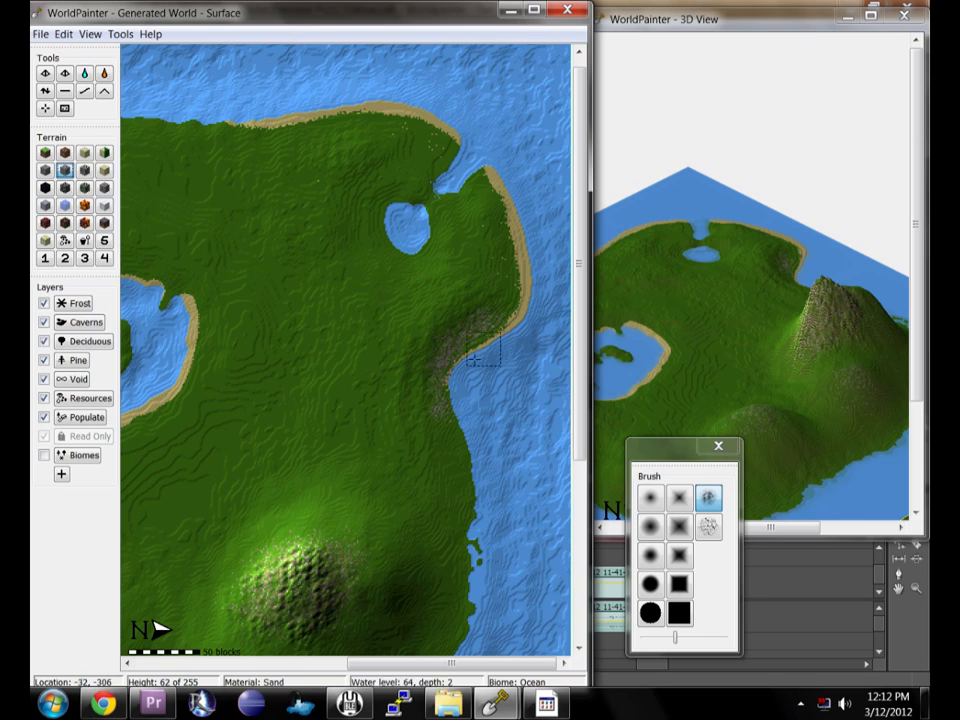
{"action": "left_click", "coordinate": [104, 187]}
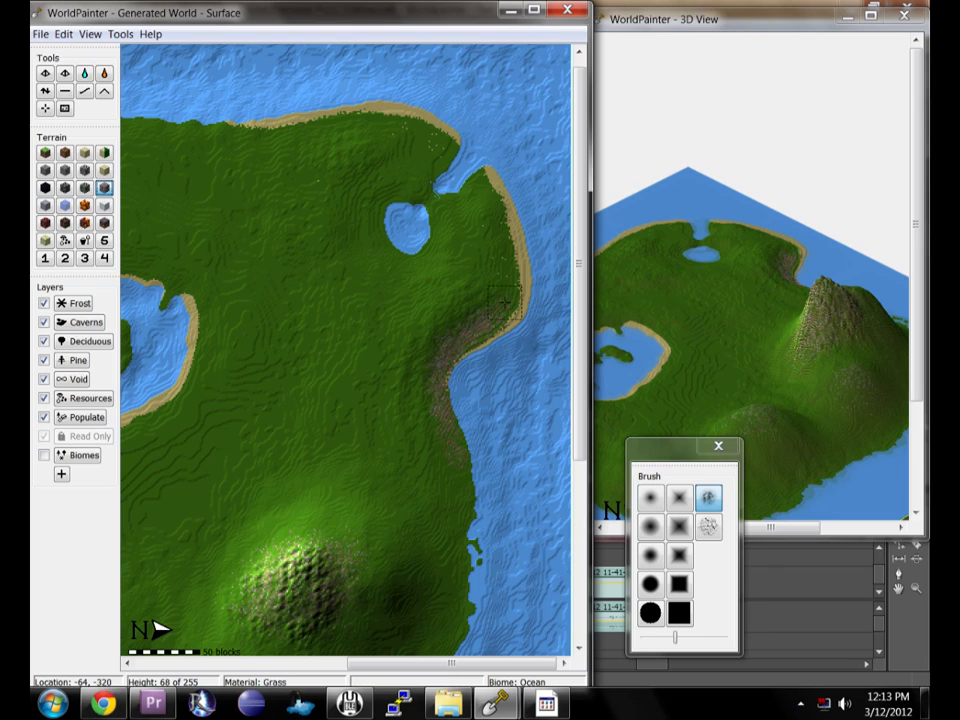
{"action": "scroll", "coordinate": [467, 285], "scroll_direction": "up", "scroll_amount": 1}
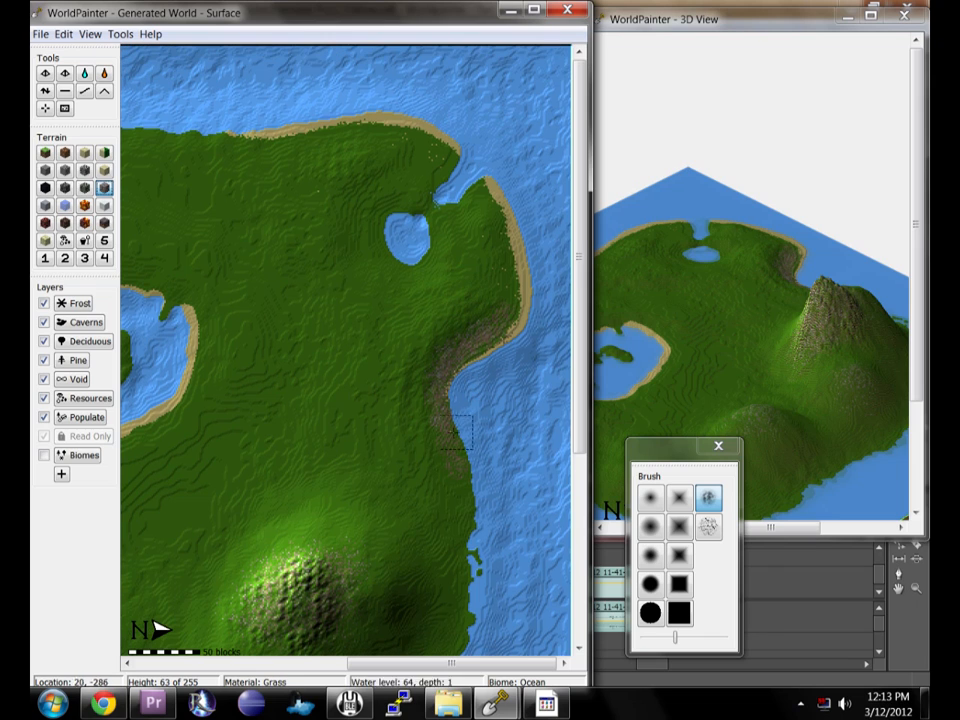
{"action": "left_click", "coordinate": [84, 73]}
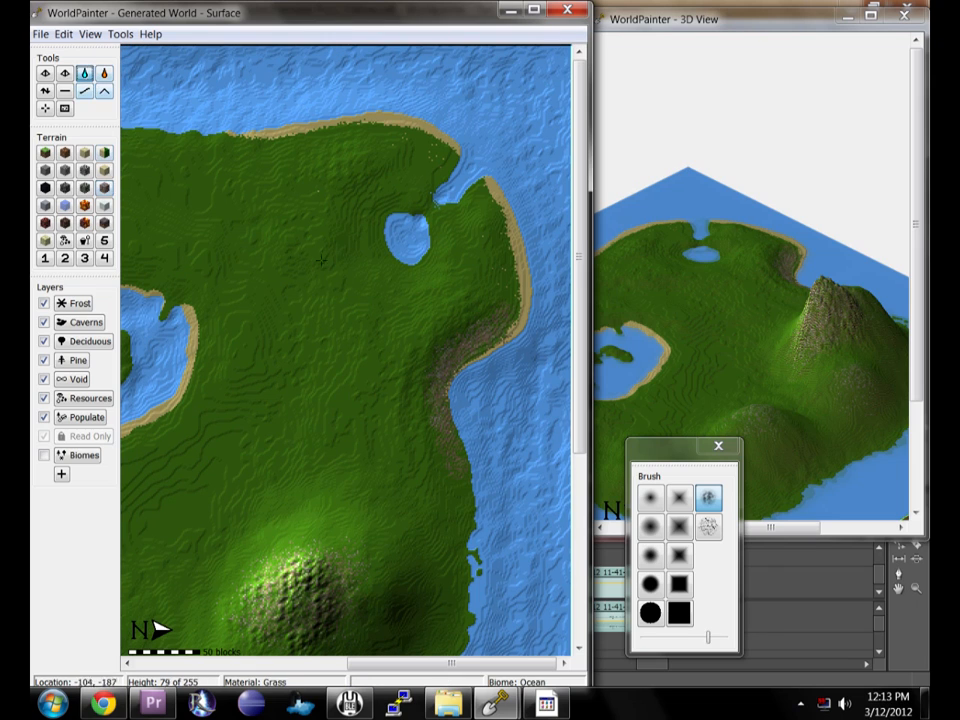
{"action": "left_click", "coordinate": [441, 224]}
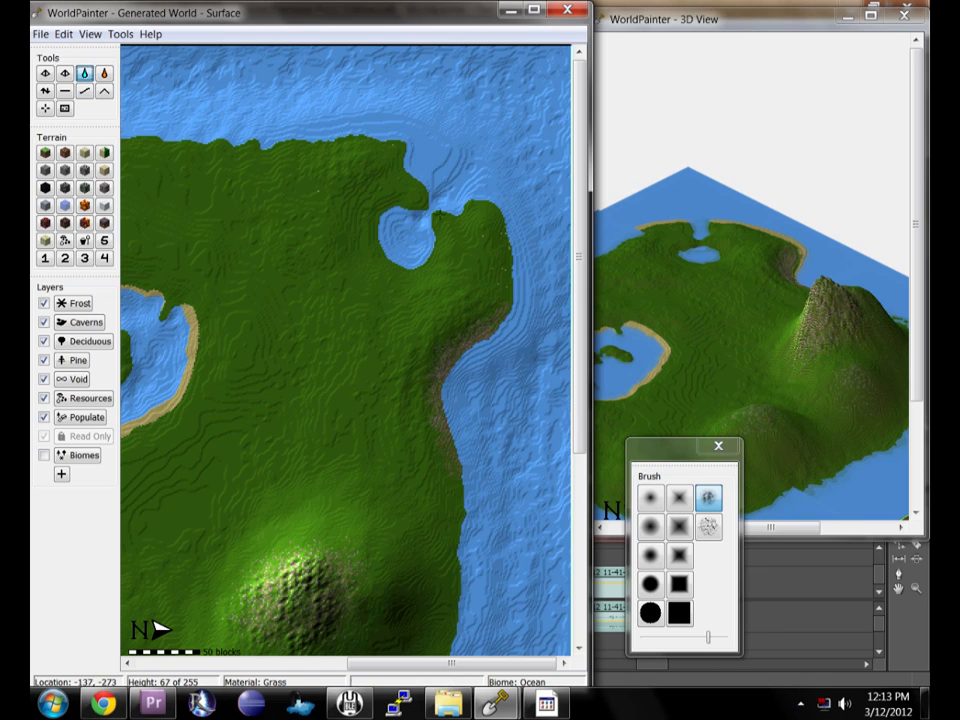
{"action": "right_click", "coordinate": [396, 248]}
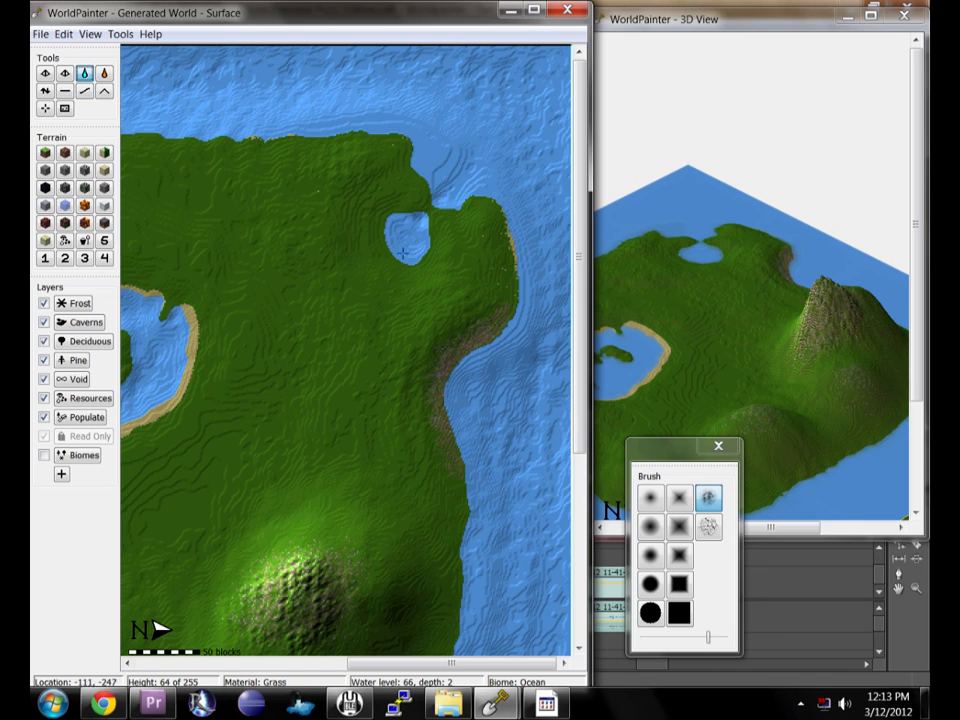
{"action": "right_click", "coordinate": [436, 172]}
{"action": "right_click", "coordinate": [453, 168]}
{"action": "right_click", "coordinate": [460, 169]}
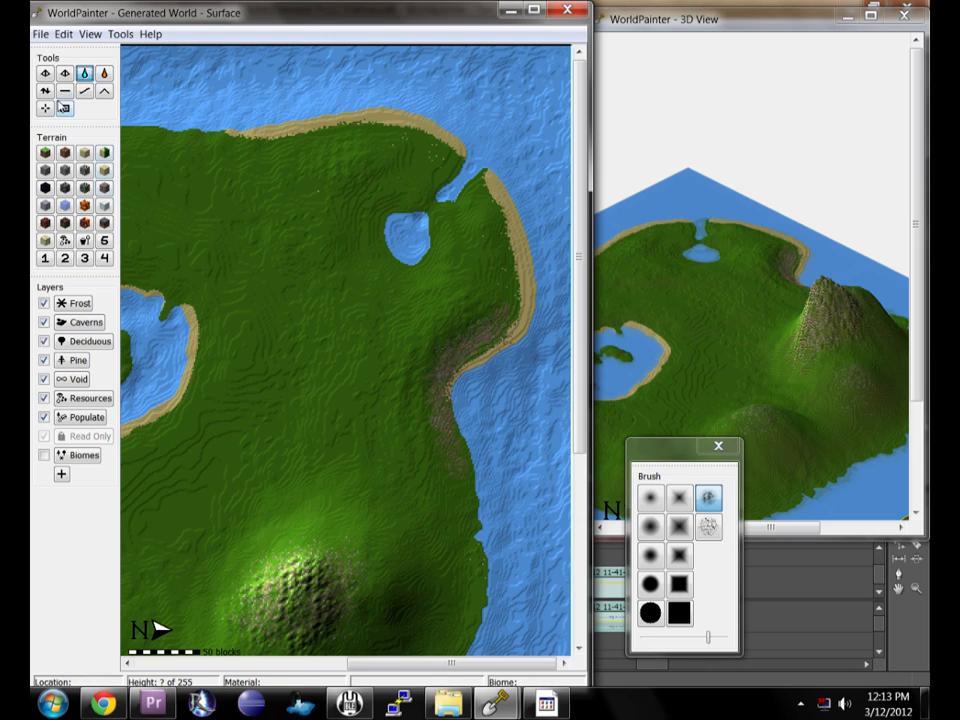
Raise the pond's water level four times with the flood tool to enlarge it.
{"action": "left_click", "coordinate": [45, 90]}
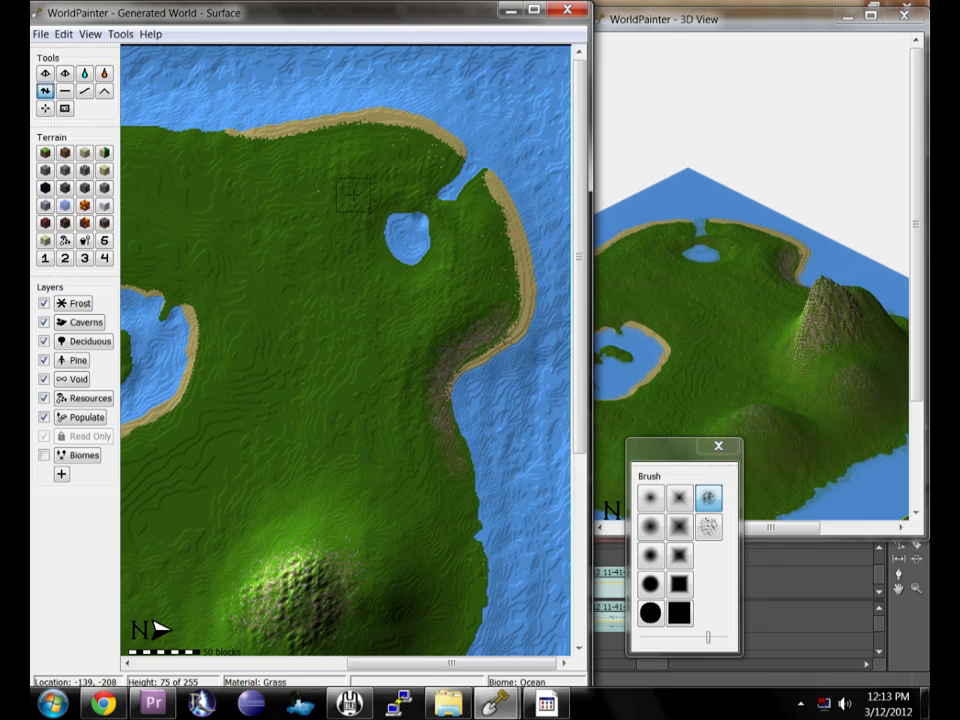
{"action": "left_click", "coordinate": [84, 73]}
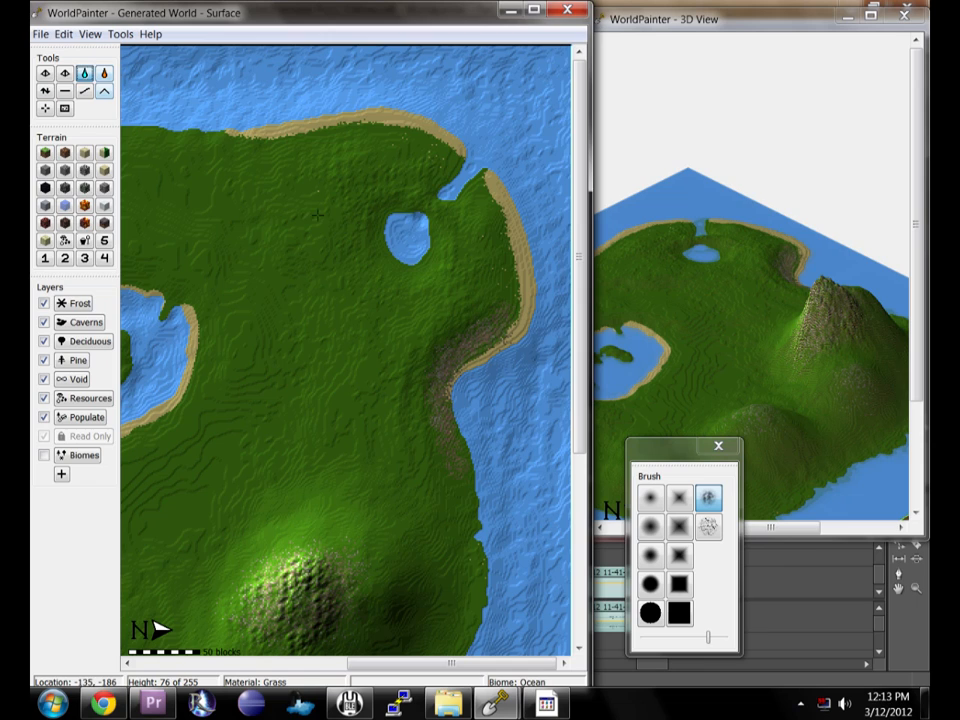
{"action": "left_click", "coordinate": [413, 234]}
{"action": "left_click", "coordinate": [413, 234]}
{"action": "left_click", "coordinate": [413, 234]}
{"action": "left_click", "coordinate": [413, 234]}
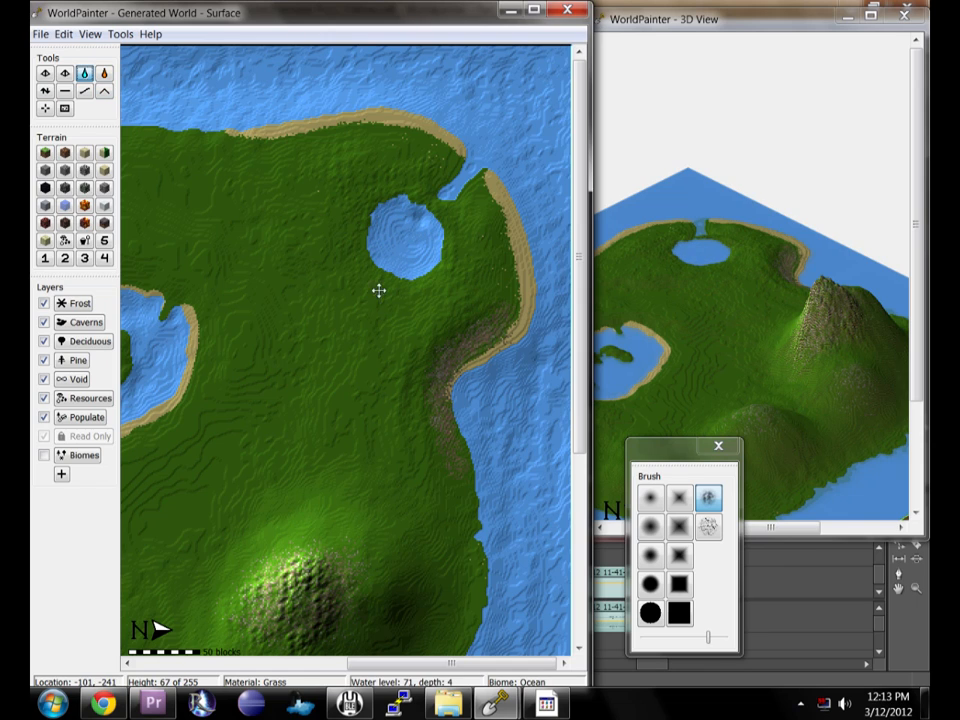
Smooth the land between the pond and the north inlet.
{"action": "left_click", "coordinate": [45, 91]}
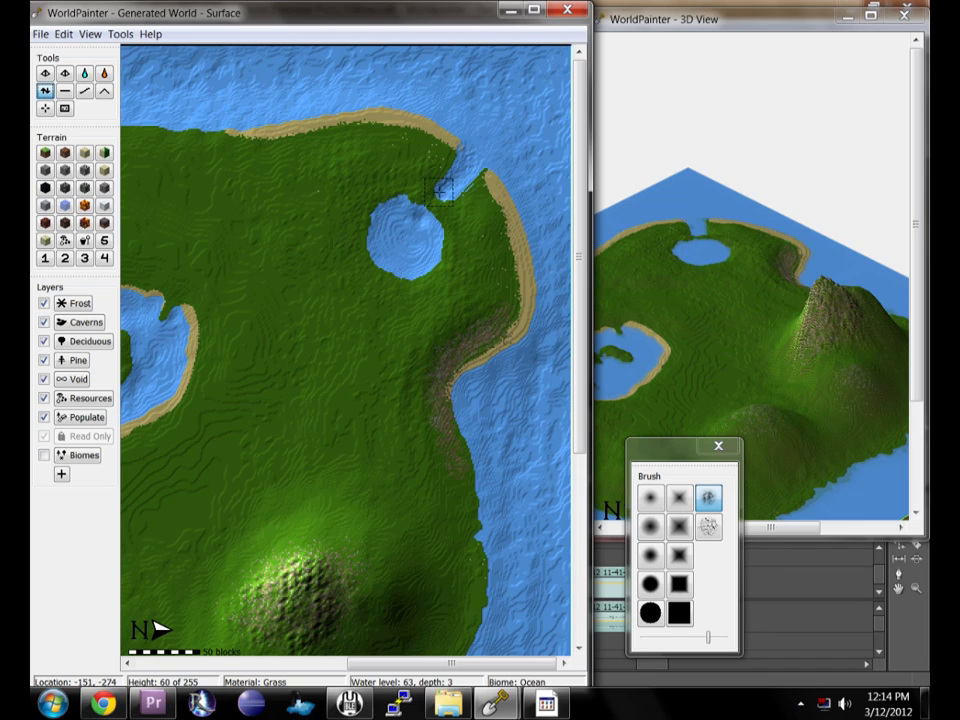
{"action": "mouse_move", "coordinate": [464, 181]}
{"action": "right_mouse_down"}
{"action": "mouse_move", "coordinate": [484, 167]}
{"action": "mouse_move", "coordinate": [447, 192]}
{"action": "right_mouse_up"}
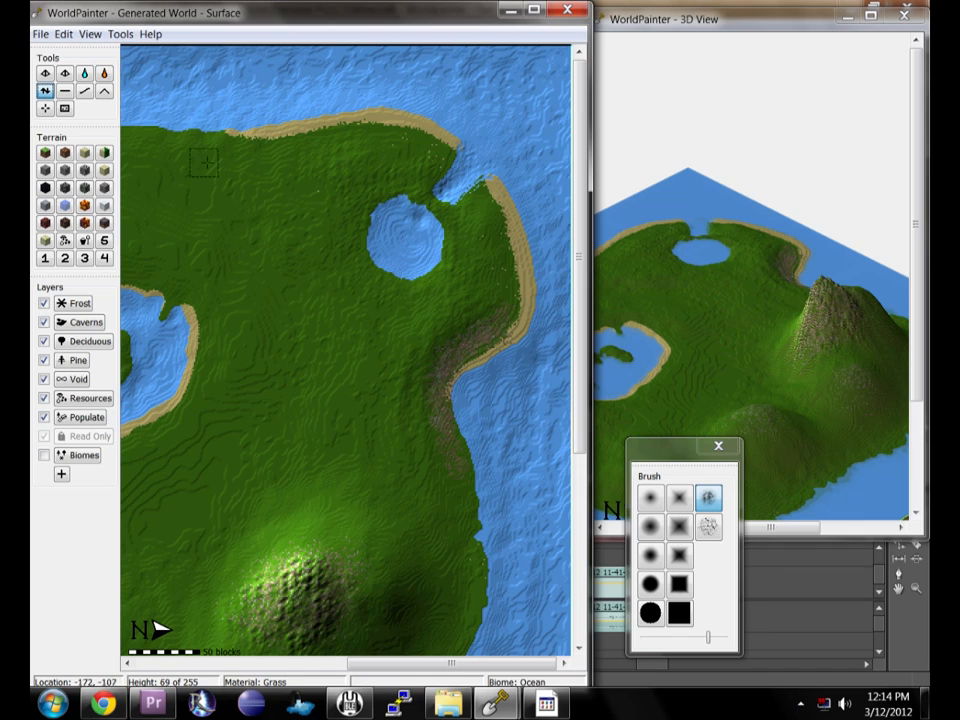
Open the Biomes layer and paint Jungle biome north of the pond with a larger noise-textured brush.
{"action": "left_click", "coordinate": [82, 459]}
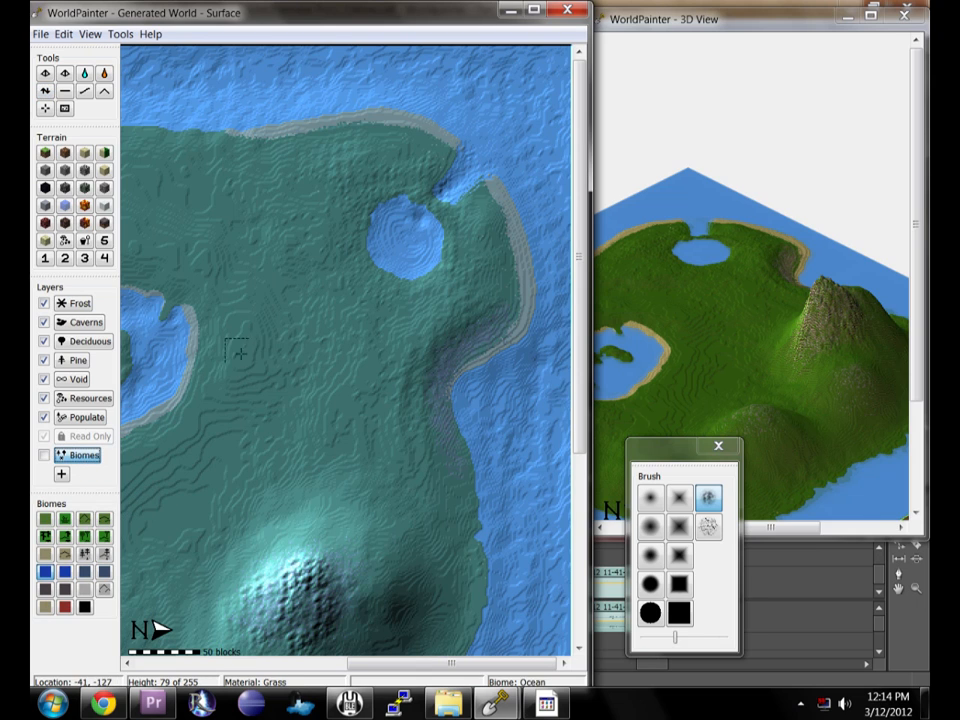
{"action": "left_click", "coordinate": [45, 537]}
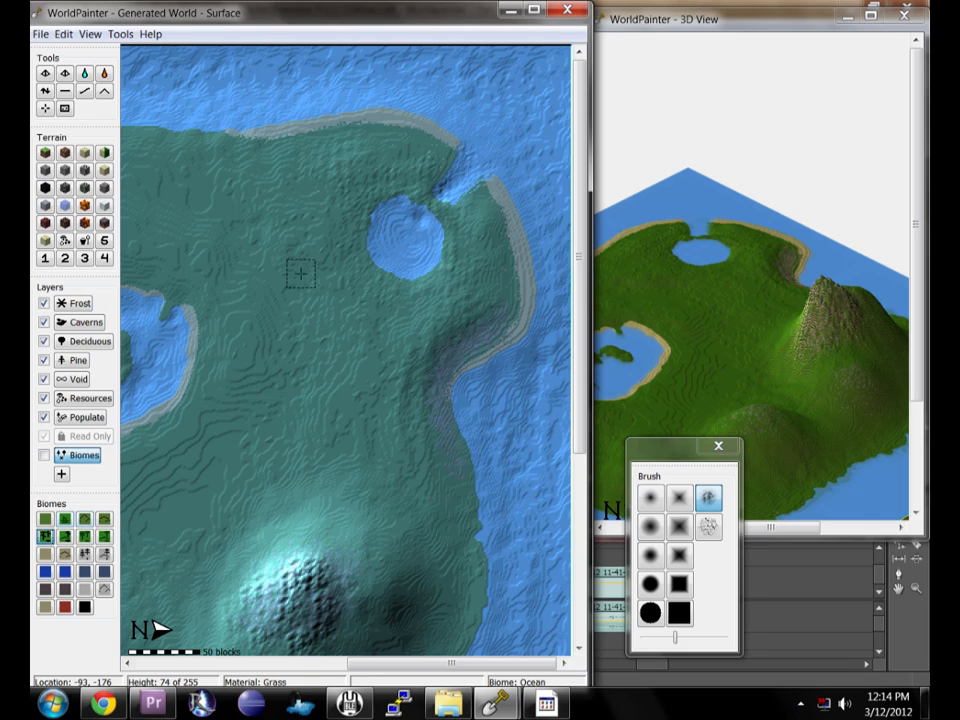
{"action": "scroll", "coordinate": [300, 272], "scroll_direction": "up", "scroll_amount": 5}
{"action": "scroll", "coordinate": [322, 178], "scroll_direction": "up", "scroll_amount": 3}
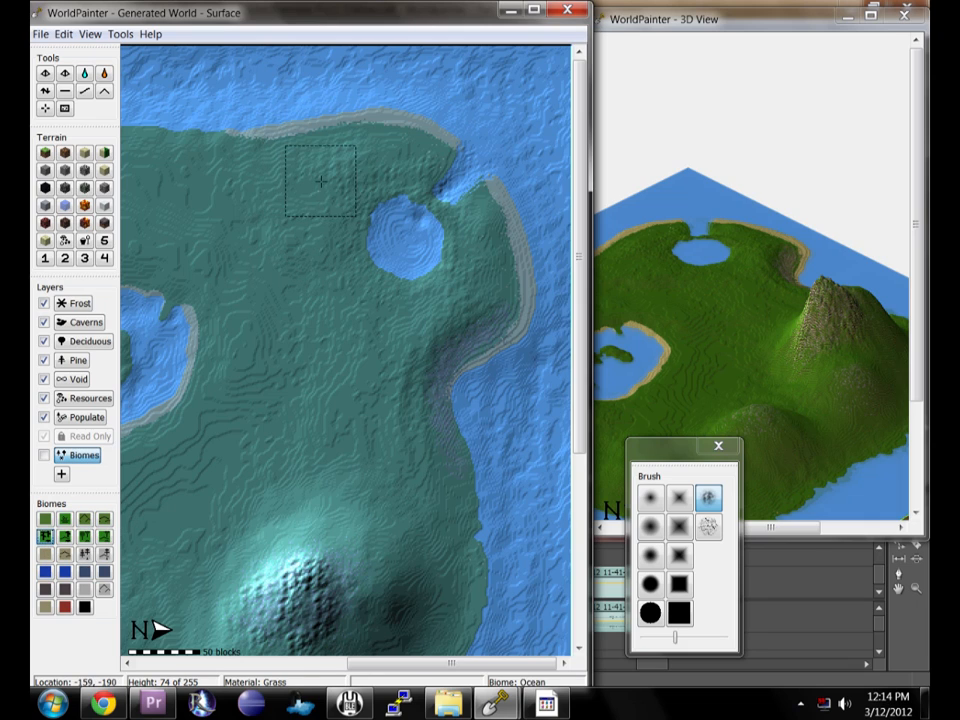
{"action": "scroll", "coordinate": [395, 169], "scroll_direction": "up", "scroll_amount": 3}
{"action": "mouse_move", "coordinate": [411, 170]}
{"action": "left_mouse_down"}
{"action": "mouse_move", "coordinate": [375, 161]}
{"action": "mouse_move", "coordinate": [339, 190]}
{"action": "mouse_move", "coordinate": [341, 169]}
{"action": "mouse_move", "coordinate": [371, 155]}
{"action": "mouse_move", "coordinate": [283, 154]}
{"action": "mouse_move", "coordinate": [275, 168]}
{"action": "mouse_move", "coordinate": [318, 170]}
{"action": "left_mouse_up"}
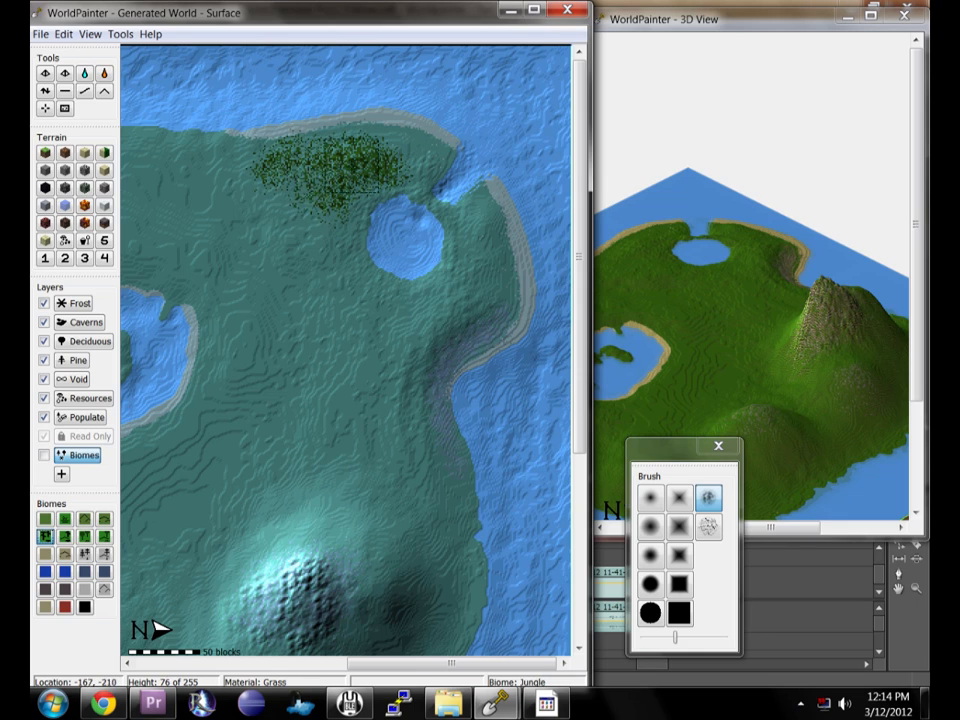
Switch to a large solid round brush and paint Jungle biome along the north coast and around the pond.
{"action": "left_click", "coordinate": [650, 612]}
{"action": "mouse_move", "coordinate": [285, 170]}
{"action": "left_mouse_down"}
{"action": "mouse_move", "coordinate": [245, 140]}
{"action": "mouse_move", "coordinate": [202, 126]}
{"action": "mouse_move", "coordinate": [286, 161]}
{"action": "mouse_move", "coordinate": [362, 148]}
{"action": "mouse_move", "coordinate": [417, 156]}
{"action": "left_mouse_up"}
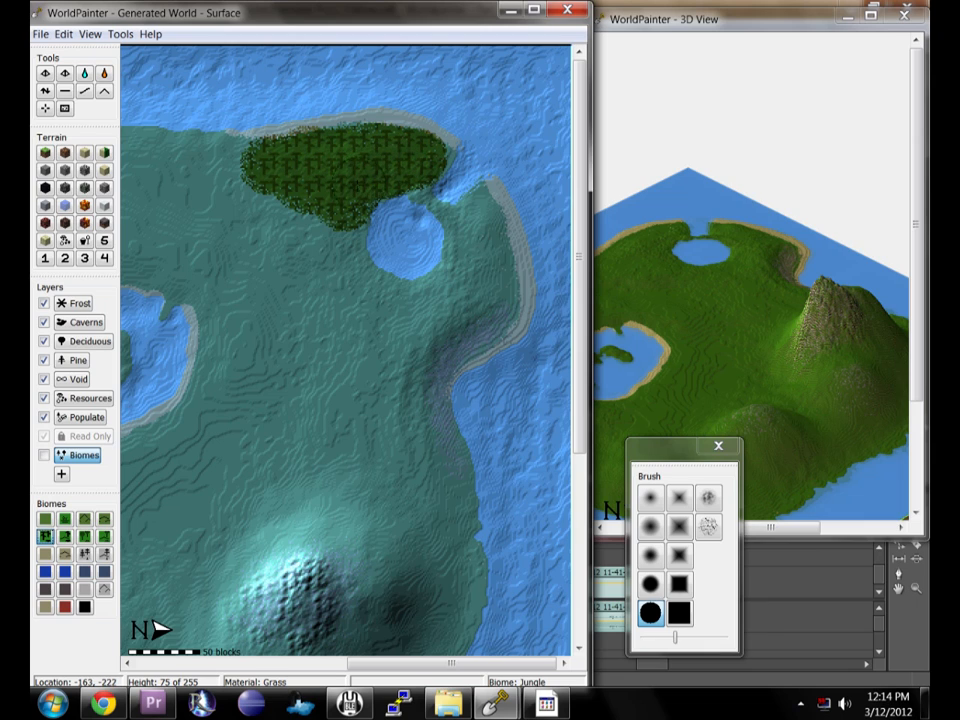
{"action": "mouse_move", "coordinate": [348, 201]}
{"action": "left_mouse_down"}
{"action": "mouse_move", "coordinate": [345, 267]}
{"action": "mouse_move", "coordinate": [363, 293]}
{"action": "mouse_move", "coordinate": [388, 304]}
{"action": "mouse_move", "coordinate": [429, 300]}
{"action": "mouse_move", "coordinate": [450, 281]}
{"action": "mouse_move", "coordinate": [466, 232]}
{"action": "mouse_move", "coordinate": [410, 245]}
{"action": "mouse_move", "coordinate": [406, 237]}
{"action": "mouse_move", "coordinate": [391, 245]}
{"action": "mouse_move", "coordinate": [390, 270]}
{"action": "mouse_move", "coordinate": [373, 212]}
{"action": "mouse_move", "coordinate": [395, 268]}
{"action": "left_mouse_up"}
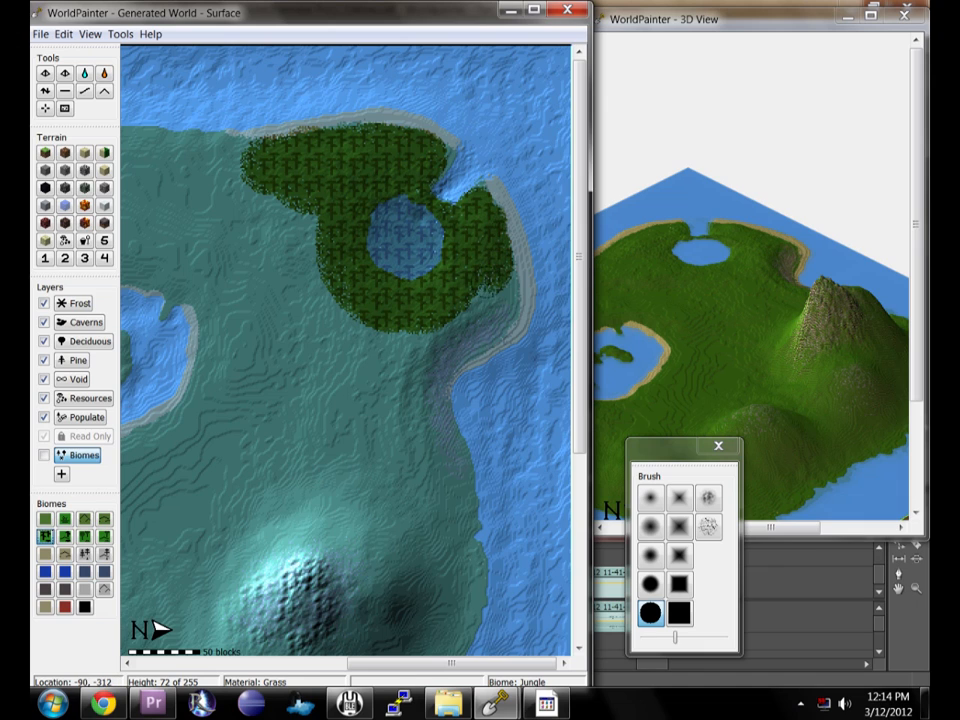
{"action": "left_click", "coordinate": [378, 350]}
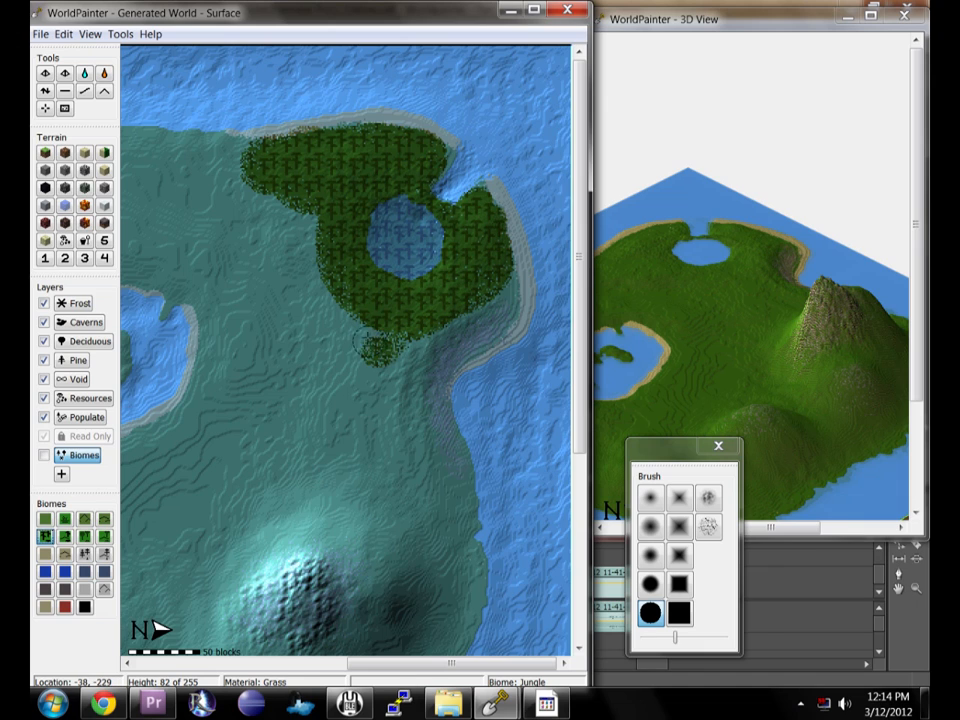
{"action": "middle_click_drag", "start_coordinate": [353, 337], "coordinate": [446, 303]}
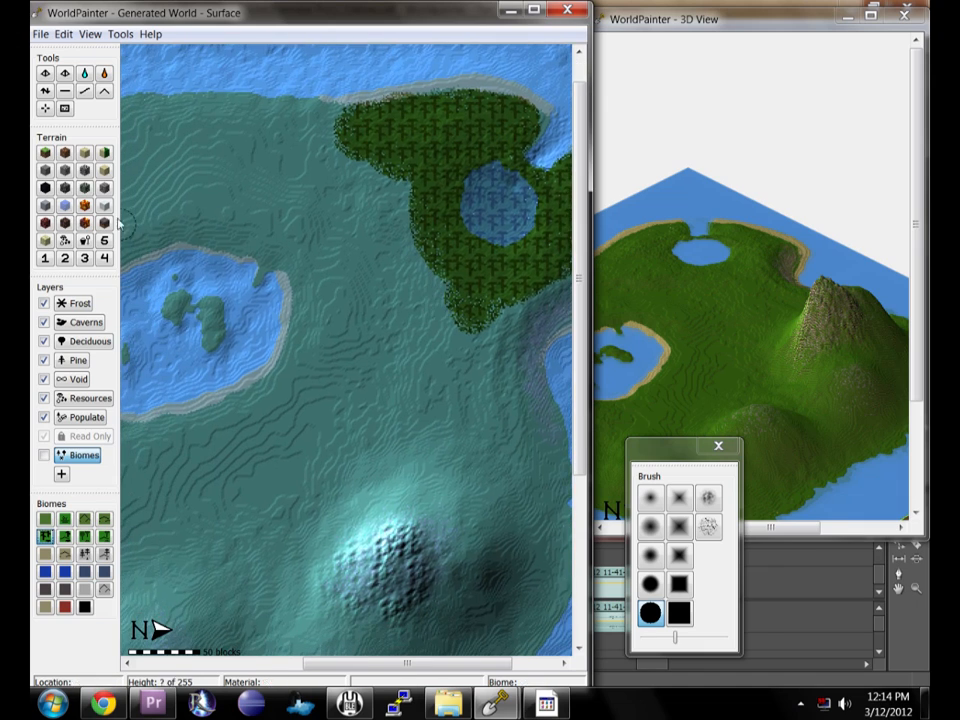
Paint Forest biome over the remaining land of the island with an enlarged brush.
{"action": "left_click", "coordinate": [84, 536]}
{"action": "scroll", "coordinate": [333, 405], "scroll_direction": "up", "scroll_amount": 4}
{"action": "mouse_move", "coordinate": [356, 394]}
{"action": "left_mouse_down"}
{"action": "mouse_move", "coordinate": [364, 330]}
{"action": "mouse_move", "coordinate": [385, 373]}
{"action": "mouse_move", "coordinate": [300, 242]}
{"action": "mouse_move", "coordinate": [290, 196]}
{"action": "mouse_move", "coordinate": [228, 168]}
{"action": "mouse_move", "coordinate": [178, 168]}
{"action": "left_mouse_up"}
{"action": "middle_click_drag", "start_coordinate": [178, 168], "coordinate": [398, 206]}
{"action": "mouse_move", "coordinate": [318, 207]}
{"action": "left_mouse_down"}
{"action": "mouse_move", "coordinate": [211, 204]}
{"action": "mouse_move", "coordinate": [172, 428]}
{"action": "mouse_move", "coordinate": [275, 382]}
{"action": "mouse_move", "coordinate": [336, 412]}
{"action": "mouse_move", "coordinate": [365, 461]}
{"action": "mouse_move", "coordinate": [270, 463]}
{"action": "left_mouse_up"}
{"action": "middle_click_drag", "start_coordinate": [280, 477], "coordinate": [415, 310]}
{"action": "mouse_move", "coordinate": [411, 316]}
{"action": "left_mouse_down"}
{"action": "mouse_move", "coordinate": [285, 457]}
{"action": "mouse_move", "coordinate": [465, 378]}
{"action": "left_mouse_up"}
{"action": "middle_click_drag", "start_coordinate": [468, 374], "coordinate": [296, 379]}
{"action": "mouse_move", "coordinate": [302, 376]}
{"action": "left_mouse_down"}
{"action": "mouse_move", "coordinate": [392, 320]}
{"action": "mouse_move", "coordinate": [472, 343]}
{"action": "left_mouse_up"}
{"action": "middle_click_drag", "start_coordinate": [471, 343], "coordinate": [455, 216]}
{"action": "mouse_move", "coordinate": [450, 226]}
{"action": "left_mouse_down"}
{"action": "mouse_move", "coordinate": [420, 312]}
{"action": "mouse_move", "coordinate": [185, 494]}
{"action": "mouse_move", "coordinate": [298, 343]}
{"action": "mouse_move", "coordinate": [385, 295]}
{"action": "left_mouse_up"}
{"action": "mouse_move", "coordinate": [399, 291]}
{"action": "middle_mouse_down"}
{"action": "mouse_move", "coordinate": [324, 307]}
{"action": "mouse_move", "coordinate": [182, 292]}
{"action": "middle_mouse_up"}
{"action": "mouse_move", "coordinate": [385, 190]}
{"action": "left_mouse_down"}
{"action": "mouse_move", "coordinate": [342, 318]}
{"action": "mouse_move", "coordinate": [420, 455]}
{"action": "left_mouse_up"}
{"action": "middle_click_drag", "start_coordinate": [370, 232], "coordinate": [325, 427]}
{"action": "mouse_move", "coordinate": [385, 425]}
{"action": "left_mouse_down"}
{"action": "mouse_move", "coordinate": [464, 330]}
{"action": "mouse_move", "coordinate": [438, 322]}
{"action": "left_mouse_up"}
{"action": "middle_click_drag", "start_coordinate": [291, 254], "coordinate": [712, 320]}
{"action": "mouse_move", "coordinate": [330, 243]}
{"action": "left_mouse_down"}
{"action": "mouse_move", "coordinate": [197, 290]}
{"action": "mouse_move", "coordinate": [231, 487]}
{"action": "mouse_move", "coordinate": [381, 161]}
{"action": "left_mouse_up"}
{"action": "middle_click_drag", "start_coordinate": [381, 380], "coordinate": [101, 395]}
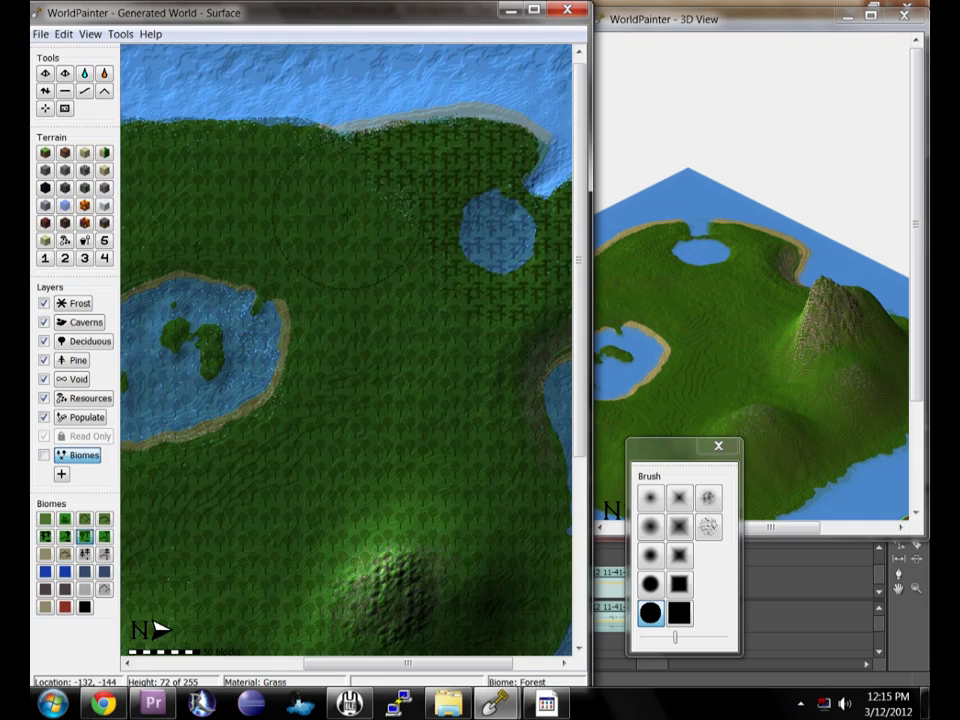
Paint Beach biome along the sandy coastline and the shores of the western lake.
{"action": "left_click", "coordinate": [45, 606]}
{"action": "mouse_move", "coordinate": [350, 112]}
{"action": "left_mouse_down"}
{"action": "mouse_move", "coordinate": [506, 103]}
{"action": "mouse_move", "coordinate": [549, 118]}
{"action": "left_mouse_up"}
{"action": "middle_click_drag", "start_coordinate": [545, 150], "coordinate": [453, 150]}
{"action": "scroll", "coordinate": [500, 170], "scroll_direction": "up", "scroll_amount": 3}
{"action": "left_click_drag", "start_coordinate": [502, 176], "coordinate": [504, 180]}
{"action": "mouse_move", "coordinate": [520, 234]}
{"action": "left_mouse_down"}
{"action": "mouse_move", "coordinate": [533, 290]}
{"action": "mouse_move", "coordinate": [505, 345]}
{"action": "mouse_move", "coordinate": [460, 385]}
{"action": "left_mouse_up"}
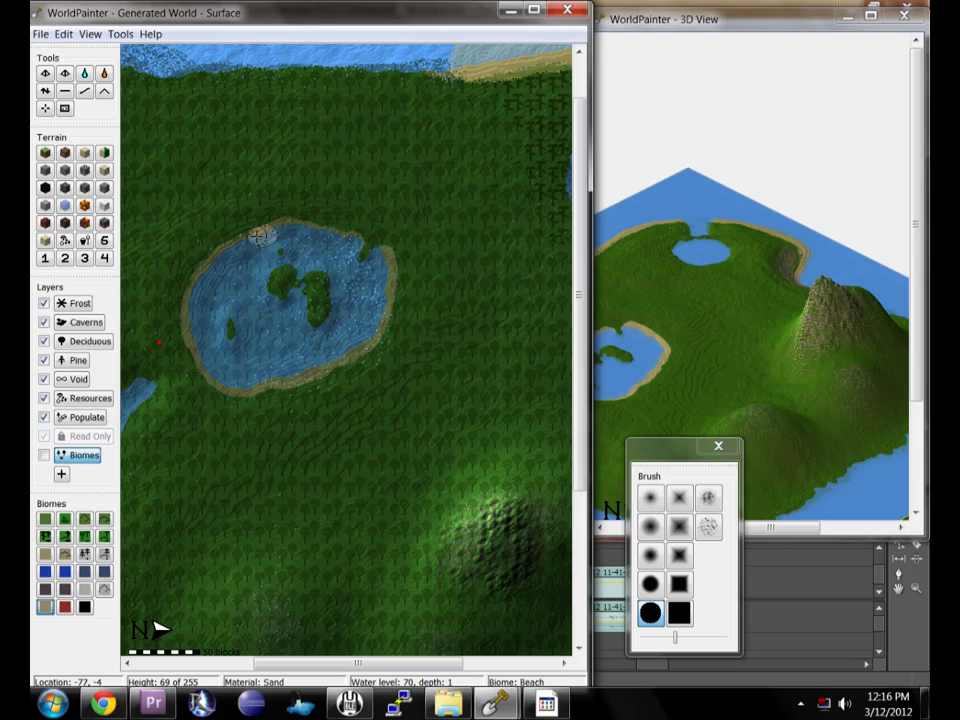
{"action": "mouse_move", "coordinate": [220, 252]}
{"action": "left_mouse_down"}
{"action": "mouse_move", "coordinate": [186, 292]}
{"action": "mouse_move", "coordinate": [198, 352]}
{"action": "mouse_move", "coordinate": [243, 385]}
{"action": "mouse_move", "coordinate": [340, 356]}
{"action": "mouse_move", "coordinate": [374, 330]}
{"action": "mouse_move", "coordinate": [390, 295]}
{"action": "mouse_move", "coordinate": [381, 256]}
{"action": "mouse_move", "coordinate": [279, 226]}
{"action": "mouse_move", "coordinate": [260, 232]}
{"action": "left_mouse_up"}
{"action": "mouse_move", "coordinate": [441, 530]}
{"action": "middle_mouse_down"}
{"action": "mouse_move", "coordinate": [455, 373]}
{"action": "mouse_move", "coordinate": [365, 343]}
{"action": "middle_mouse_up"}
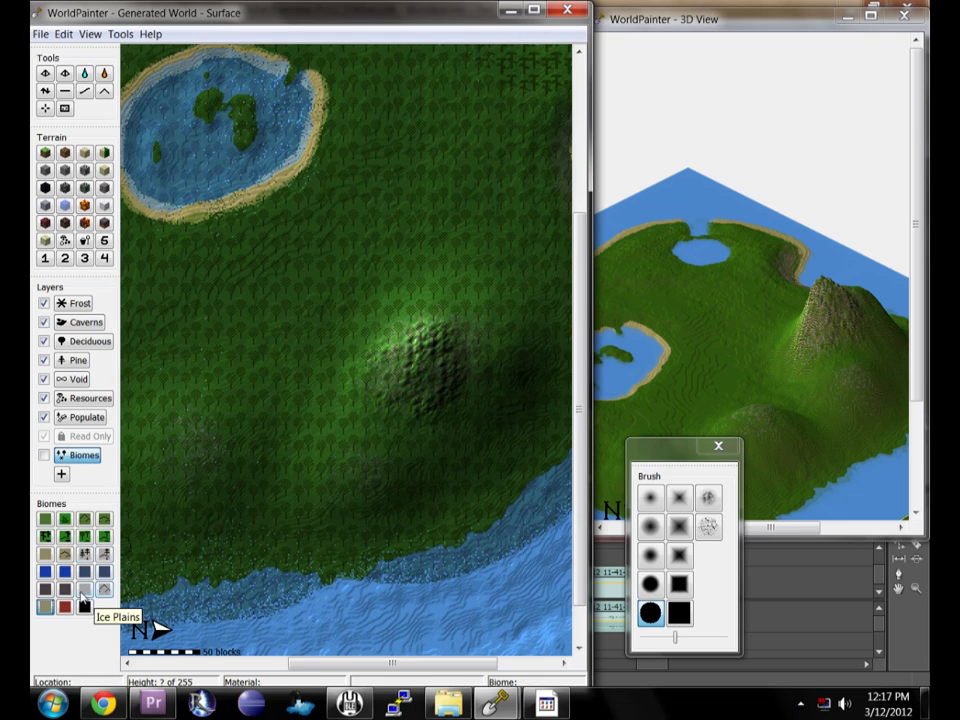
Paint an icy biome onto the central hilltop using the noise-textured brush.
{"action": "left_click", "coordinate": [104, 589]}
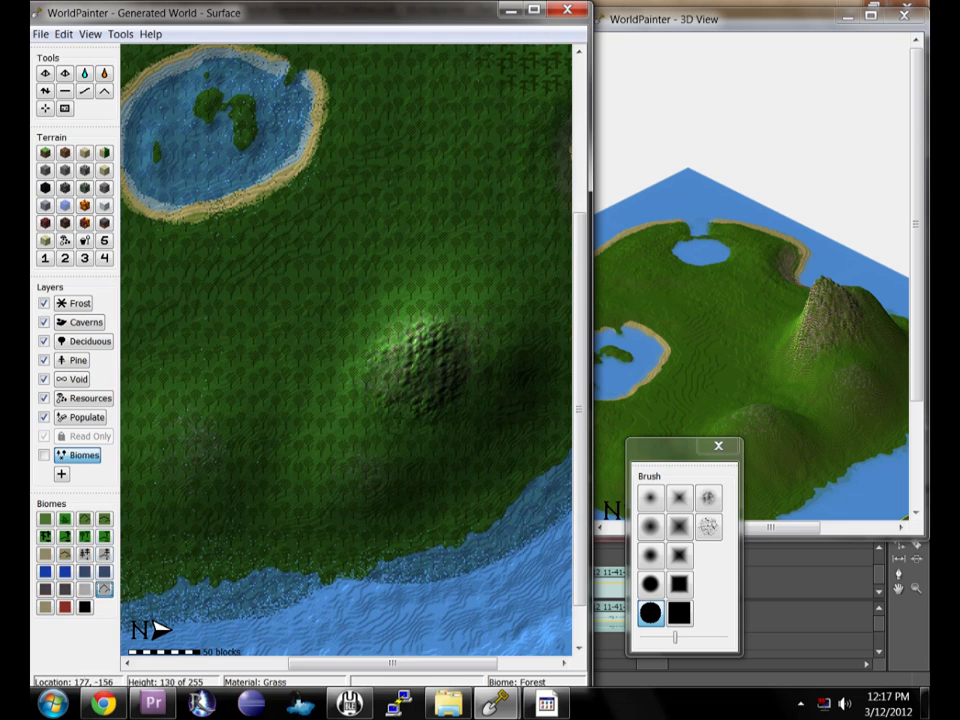
{"action": "left_click", "coordinate": [709, 498]}
{"action": "mouse_move", "coordinate": [424, 362]}
{"action": "left_mouse_down"}
{"action": "mouse_move", "coordinate": [440, 369]}
{"action": "mouse_move", "coordinate": [418, 365]}
{"action": "mouse_move", "coordinate": [426, 366]}
{"action": "left_mouse_up"}
{"action": "mouse_move", "coordinate": [478, 383]}
{"action": "middle_mouse_down"}
{"action": "mouse_move", "coordinate": [450, 407]}
{"action": "mouse_move", "coordinate": [350, 415]}
{"action": "middle_mouse_up"}
Paint the Frost layer over the hilltops and mountain peak with the noise-textured brush.
{"action": "left_click", "coordinate": [75, 303]}
{"action": "mouse_move", "coordinate": [292, 409]}
{"action": "left_mouse_down"}
{"action": "mouse_move", "coordinate": [298, 418]}
{"action": "mouse_move", "coordinate": [272, 423]}
{"action": "left_mouse_up"}
{"action": "middle_click_drag", "start_coordinate": [545, 373], "coordinate": [400, 398]}
{"action": "mouse_move", "coordinate": [355, 405]}
{"action": "left_mouse_down"}
{"action": "mouse_move", "coordinate": [308, 392]}
{"action": "mouse_move", "coordinate": [304, 450]}
{"action": "left_mouse_up"}
{"action": "middle_click_drag", "start_coordinate": [312, 449], "coordinate": [364, 380]}
{"action": "left_click_drag", "start_coordinate": [294, 465], "coordinate": [276, 486]}
{"action": "middle_click_drag", "start_coordinate": [276, 486], "coordinate": [334, 437]}
{"action": "left_click_drag", "start_coordinate": [176, 370], "coordinate": [186, 385]}
{"action": "middle_click_drag", "start_coordinate": [294, 258], "coordinate": [251, 574]}
{"action": "middle_click_drag", "start_coordinate": [339, 390], "coordinate": [303, 400]}
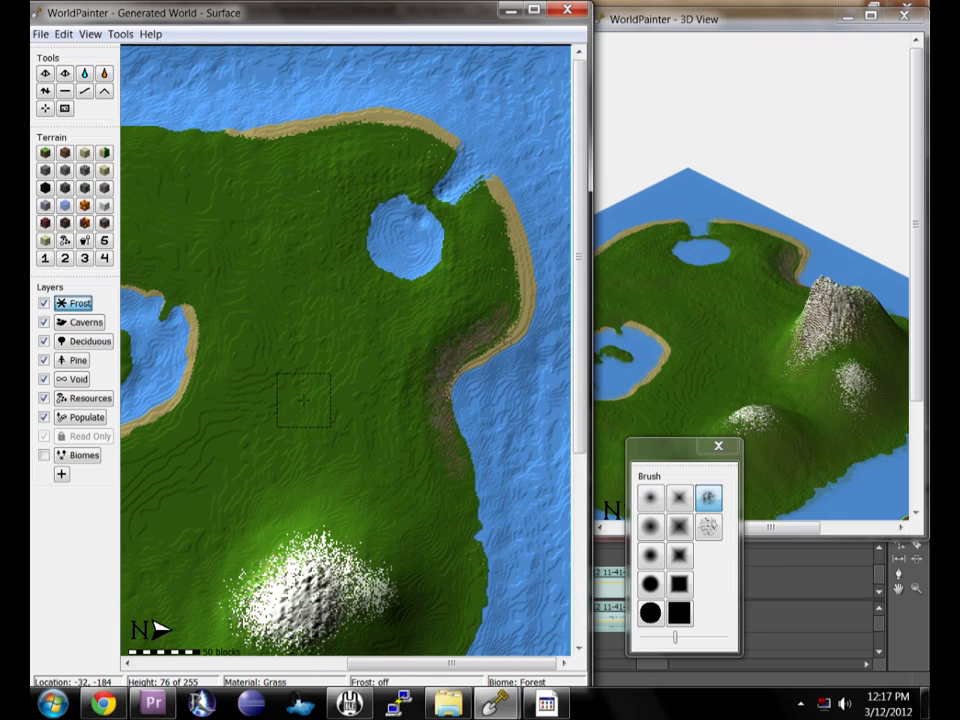
{"action": "mouse_move", "coordinate": [325, 506]}
{"action": "middle_mouse_down"}
{"action": "mouse_move", "coordinate": [364, 493]}
{"action": "mouse_move", "coordinate": [482, 503]}
{"action": "middle_mouse_up"}
Zoom out to view the whole island.
{"action": "middle_click_drag", "start_coordinate": [280, 282], "coordinate": [520, 300]}
{"action": "left_click", "coordinate": [90, 34]}
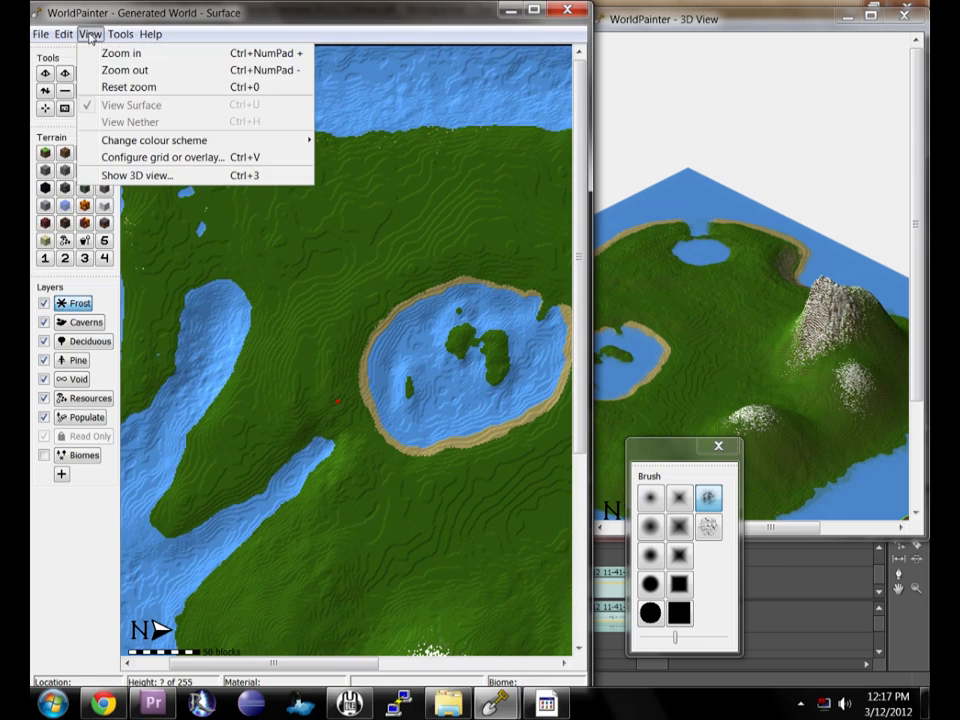
{"action": "left_click", "coordinate": [124, 70]}
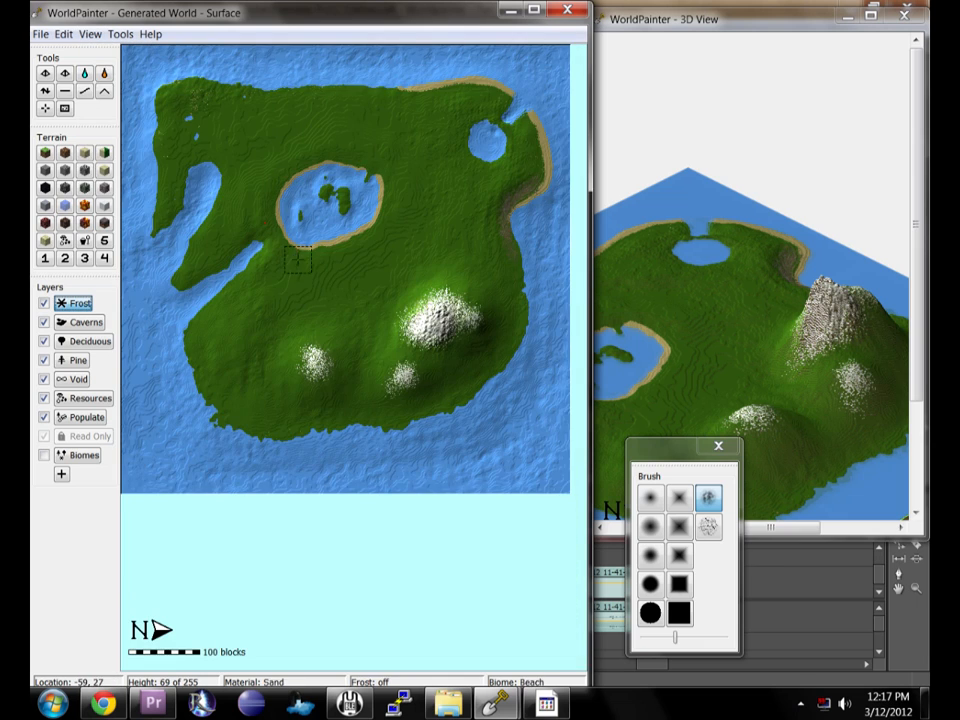